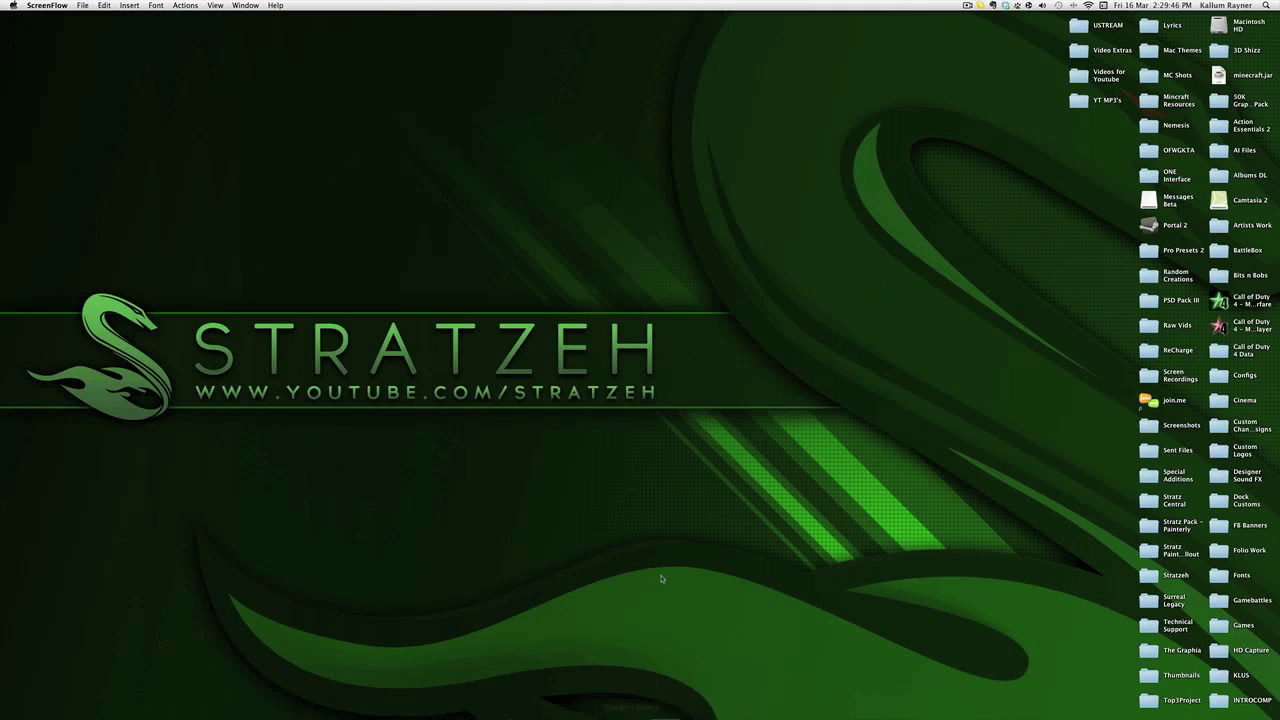
- Switch to the Photoshop document and delete all its knob and background layers, leaving one new empty layer
key(ctrl+Left)
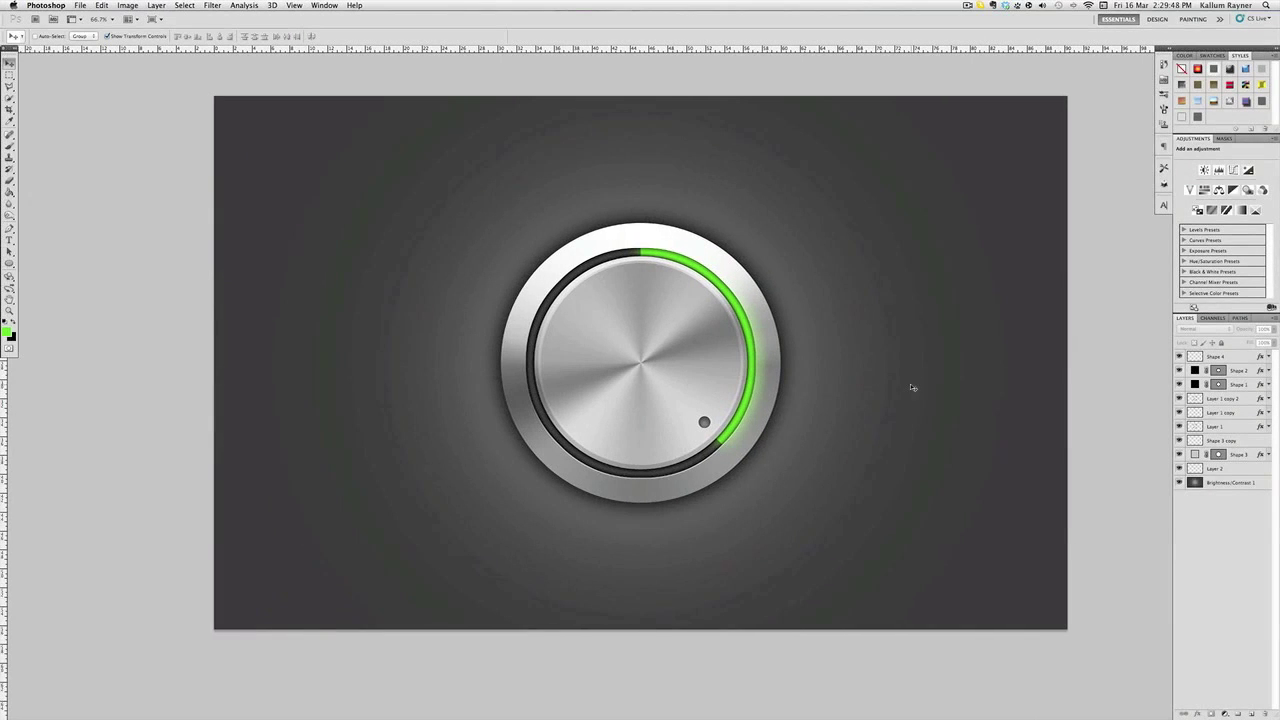
click(912, 388)
click(721, 237)
click(1224, 469)
shift+click(1221, 356)
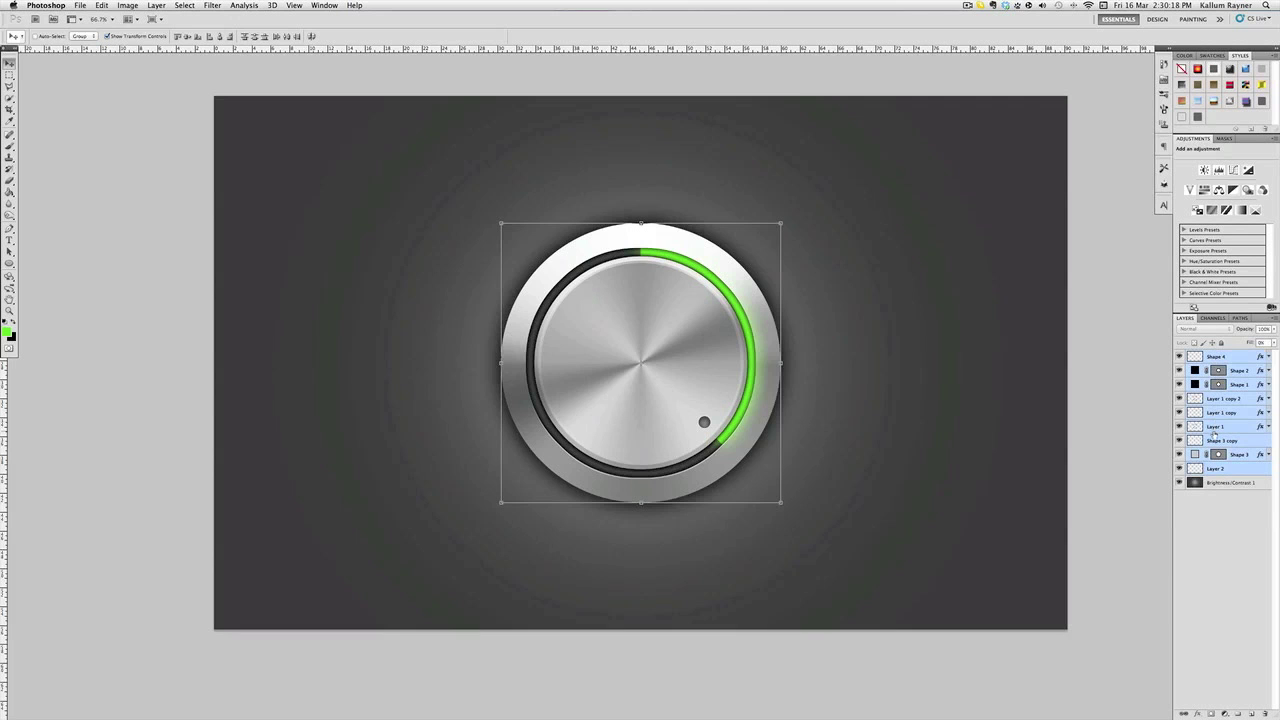
key(Delete)
click(1251, 713)
key(Delete)
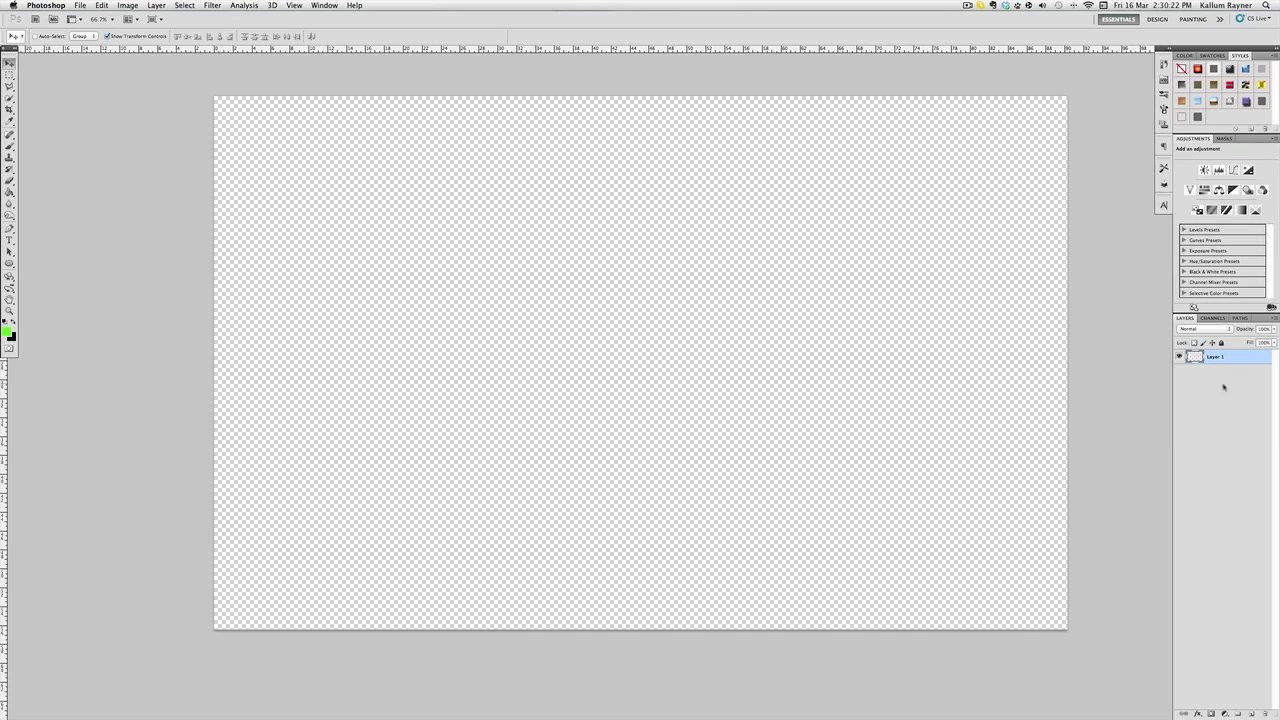
- Choose a mid-grey foreground color and fill the empty layer with it as the background
click(14, 326)
click(7, 331)
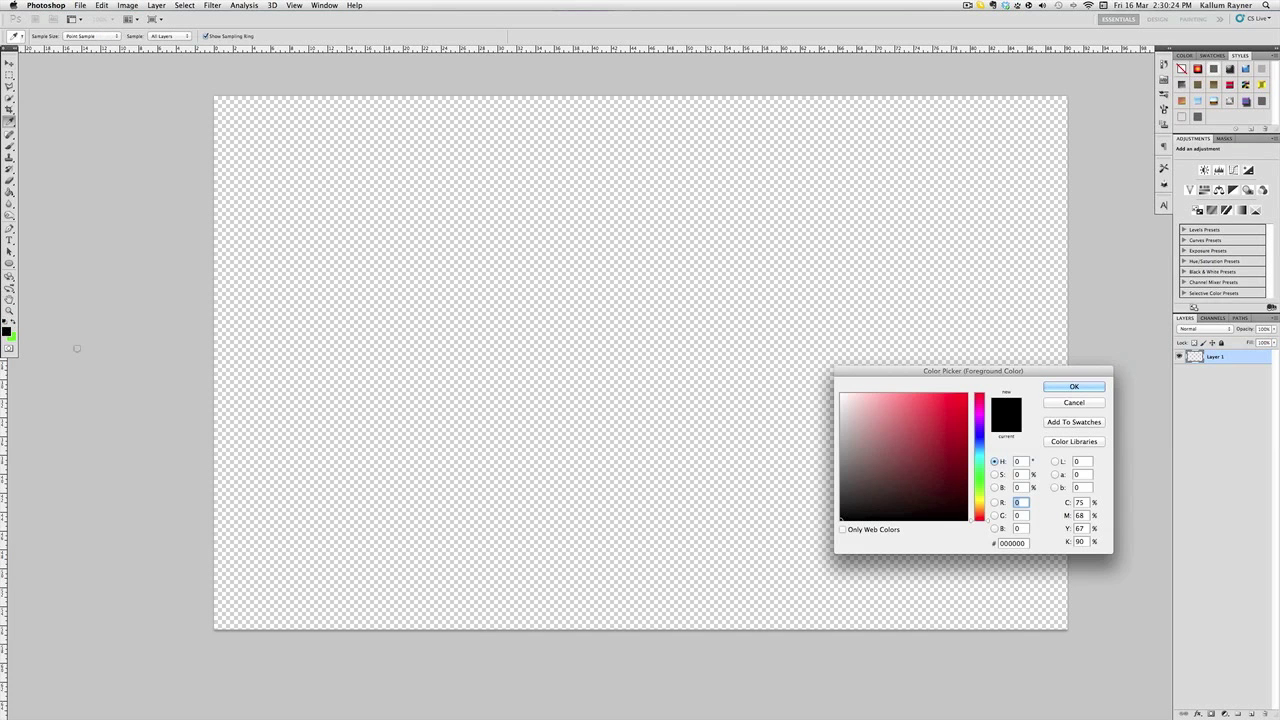
key(Return)
key(v)
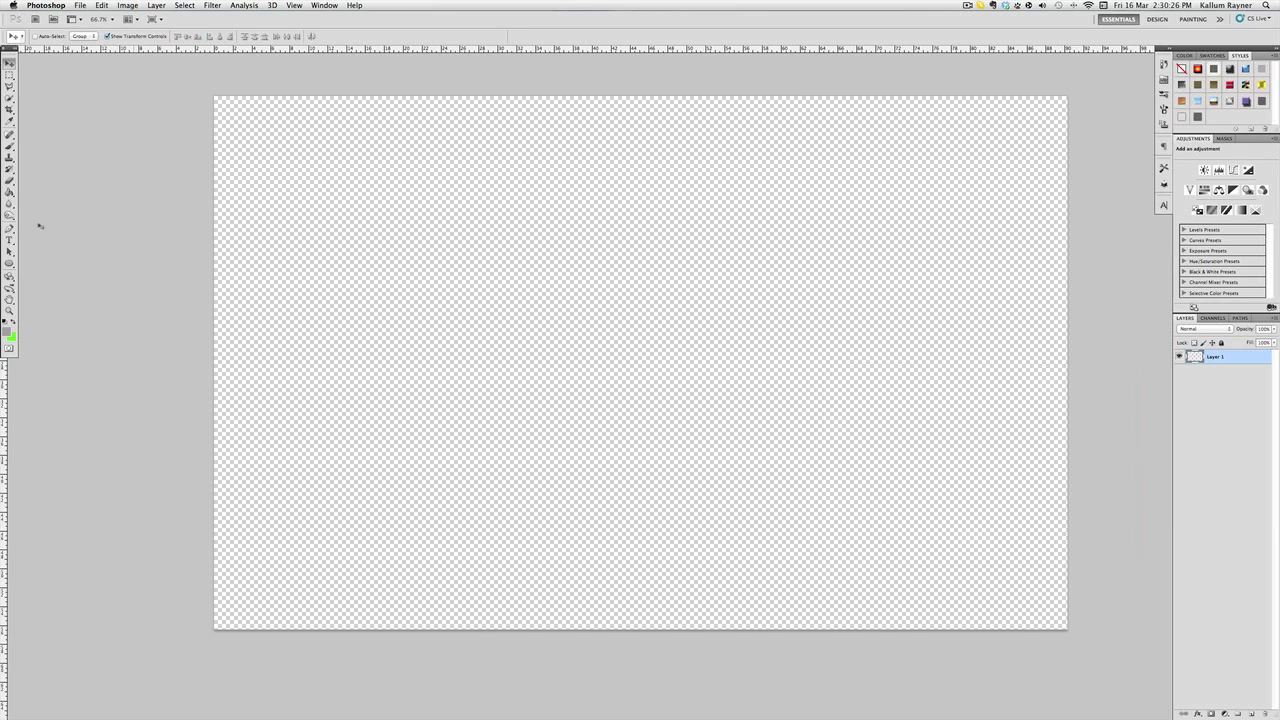
click(9, 195)
click(514, 332)
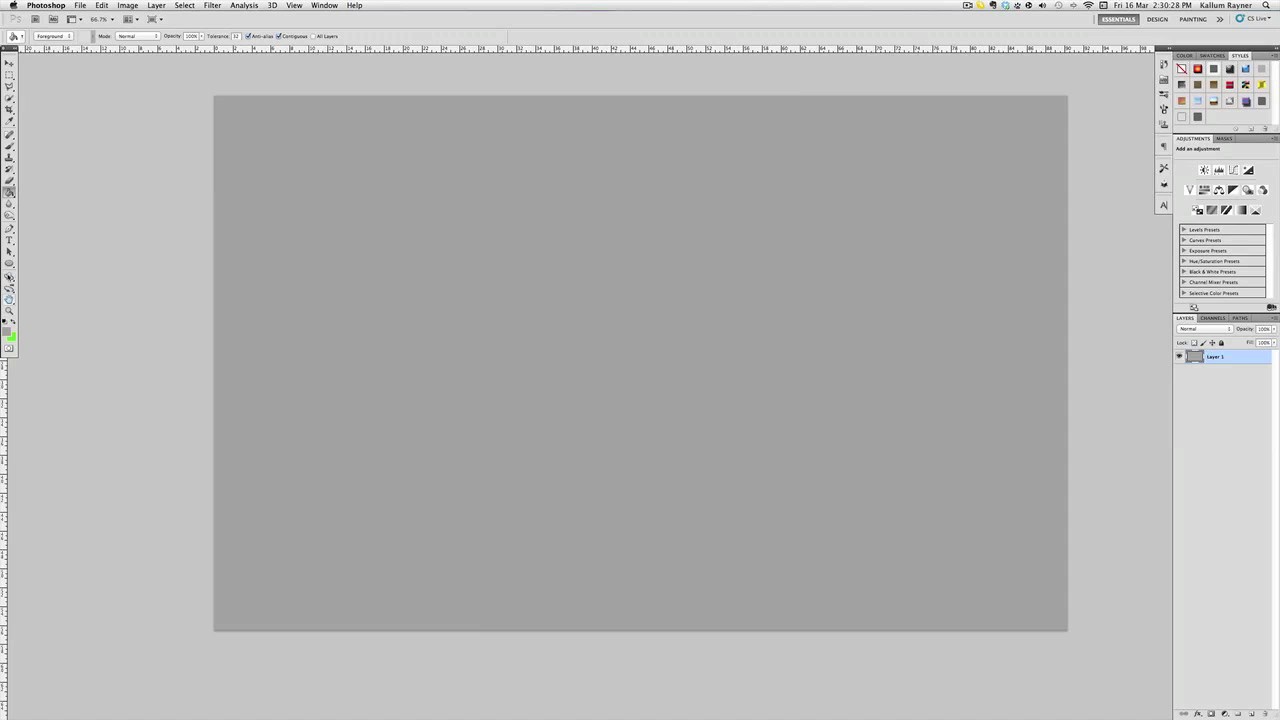
- Activate the Ellipse shape tool and set the foreground color to black (#000000)
click(9, 264)
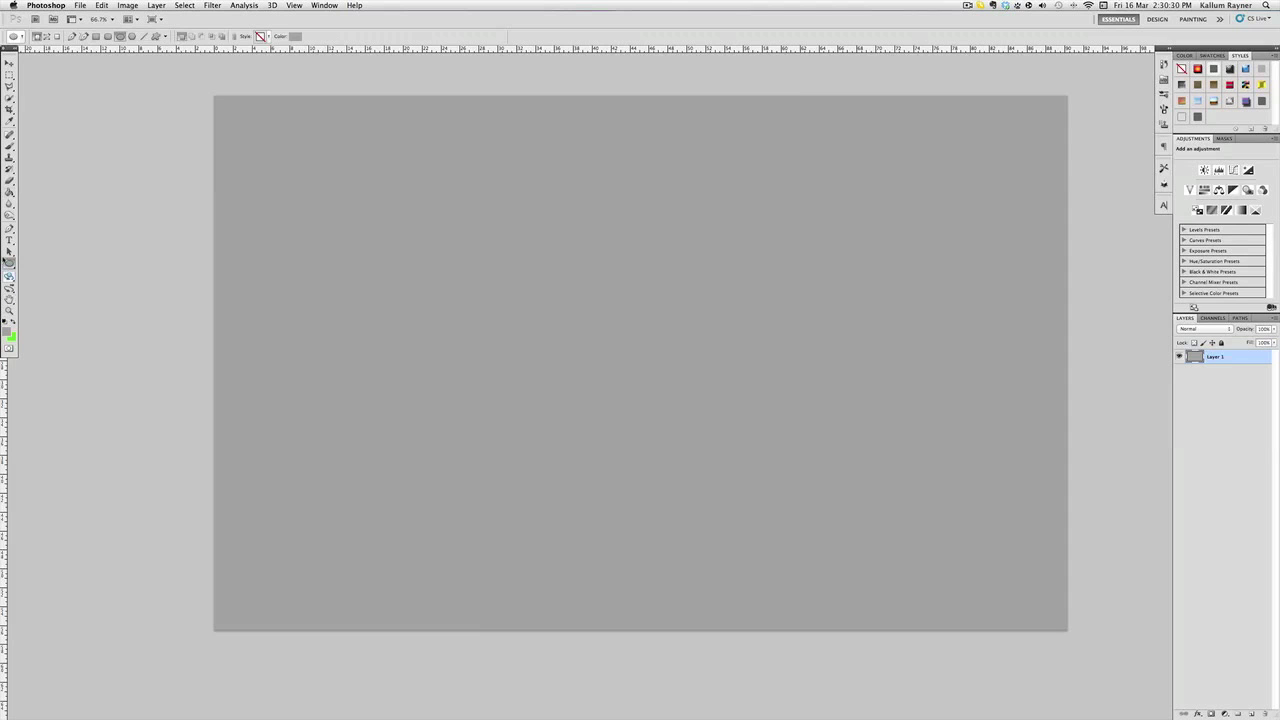
drag(9, 262, 11, 338)
click(8, 332)
key(Tab)
key(Tab)
text(0)
key(Tab)
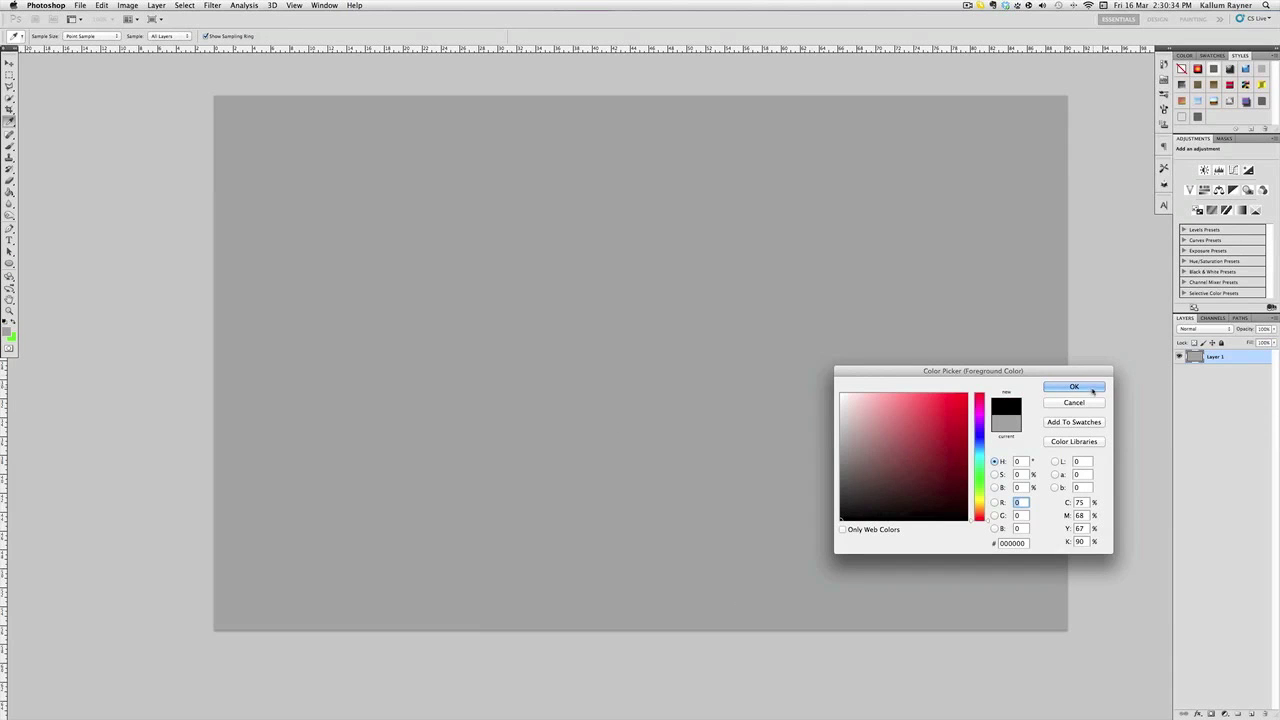
click(1091, 388)
- Place vertical and horizontal guides through the canvas center and draw a black circle about a quarter of the canvas width around their intersection
drag(2, 422, 641, 384)
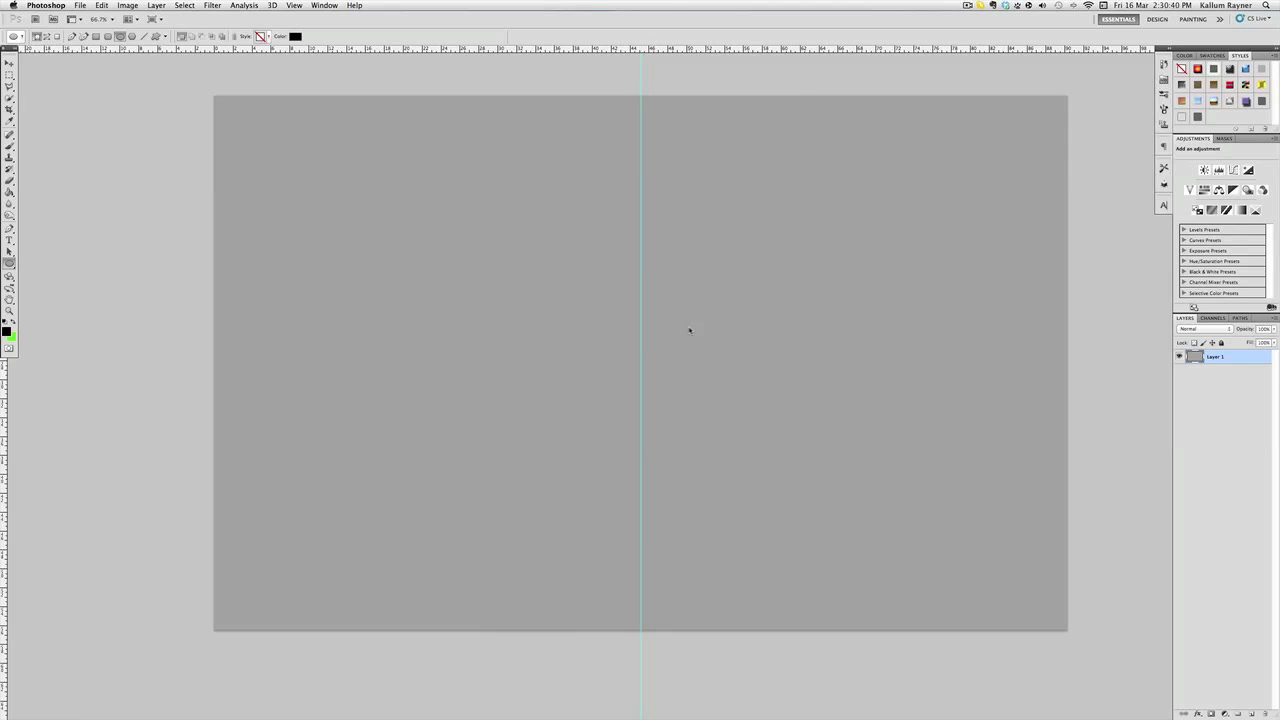
drag(694, 49, 736, 364)
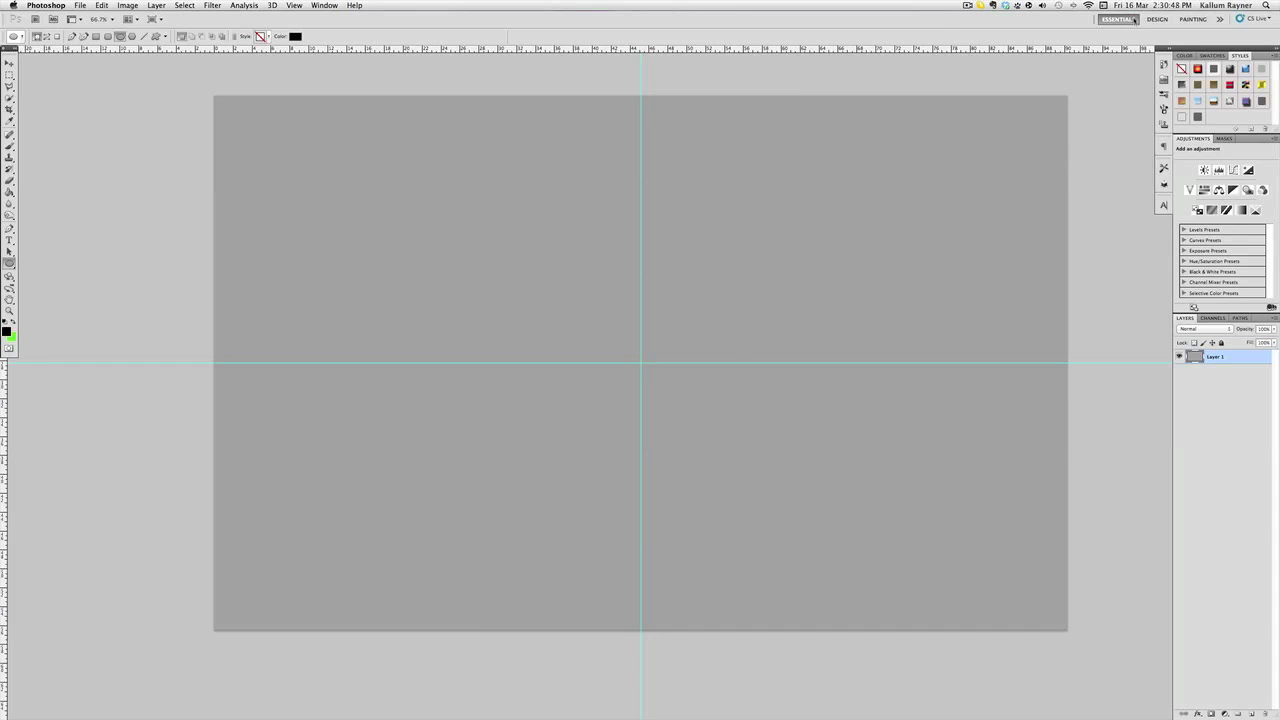
key(XF86AudioMute)
drag(536, 204, 537, 201)
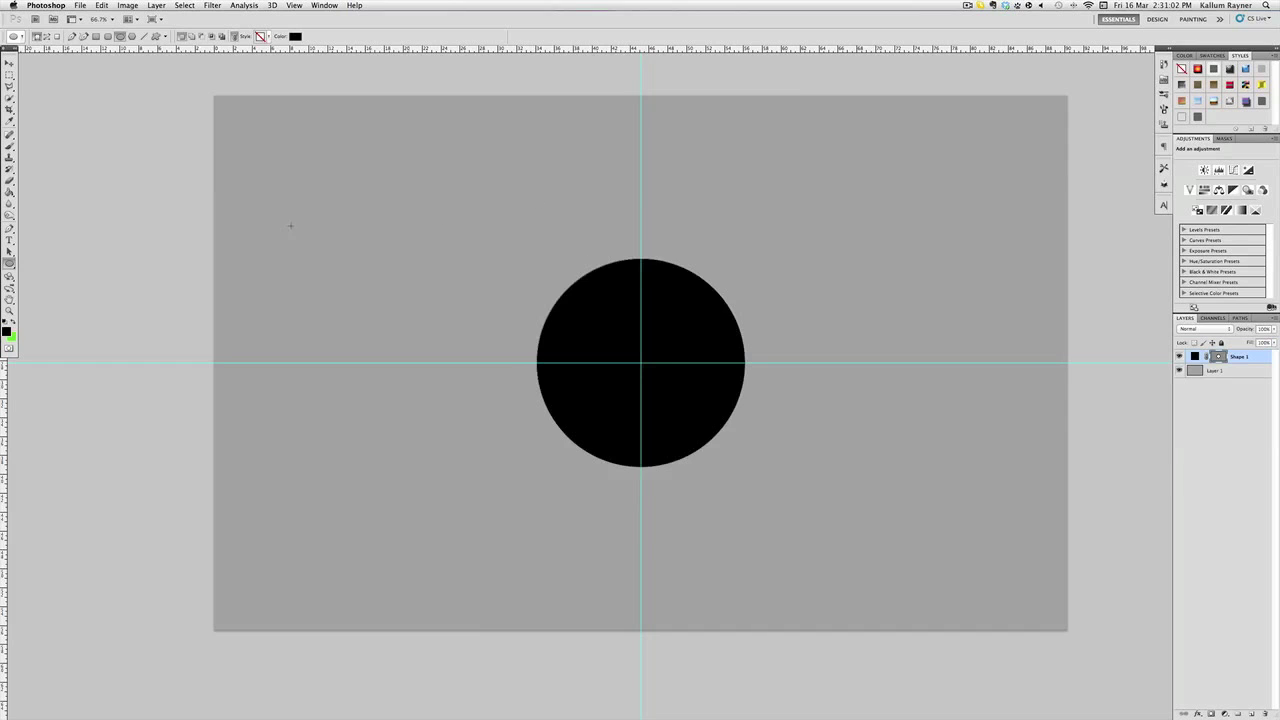
- Add a Gradient Overlay to the circle's shape layer and set the gradient style to Angle
click(9, 63)
click(1250, 426)
click(1238, 358)
click(1196, 713)
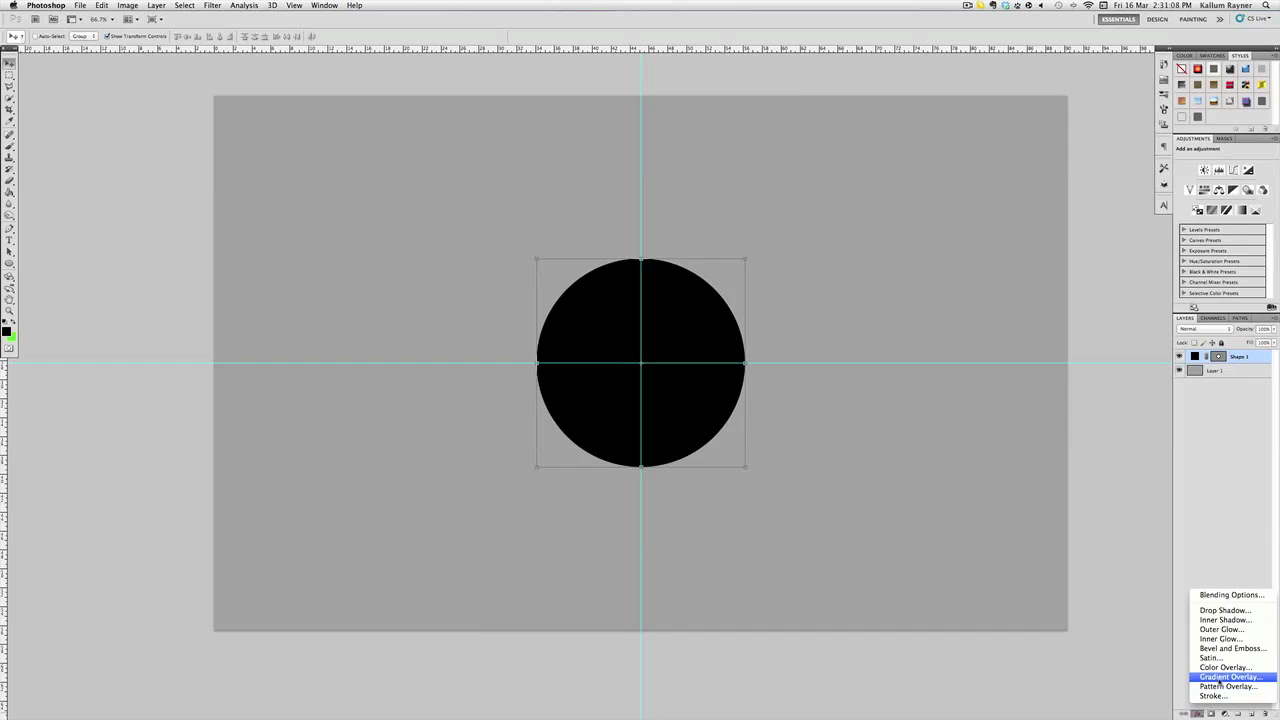
click(1220, 680)
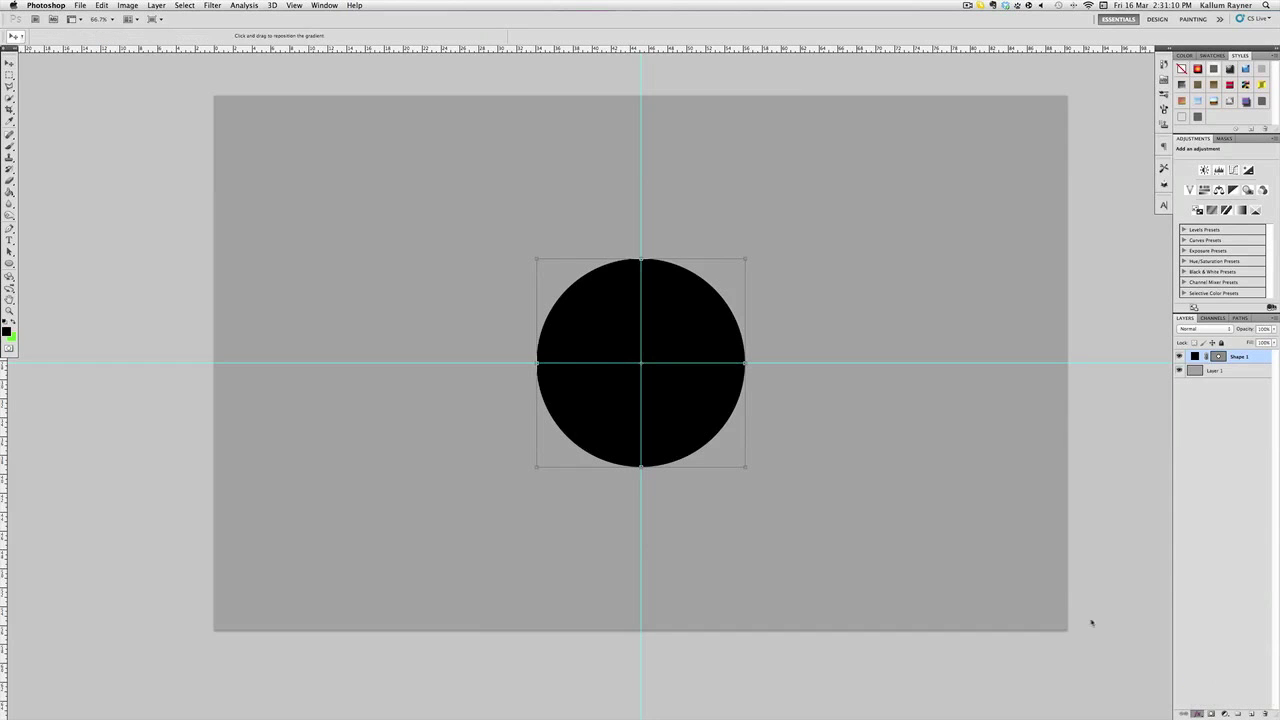
drag(1214, 334, 1116, 379)
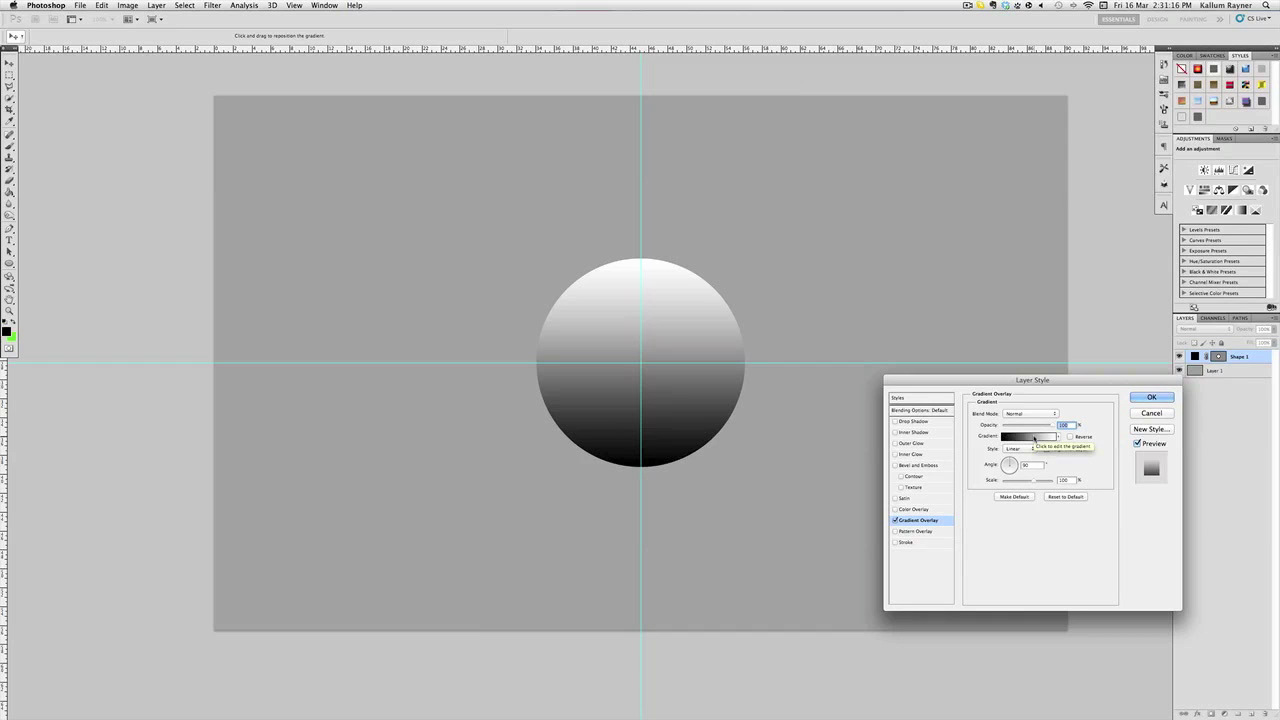
click(1020, 451)
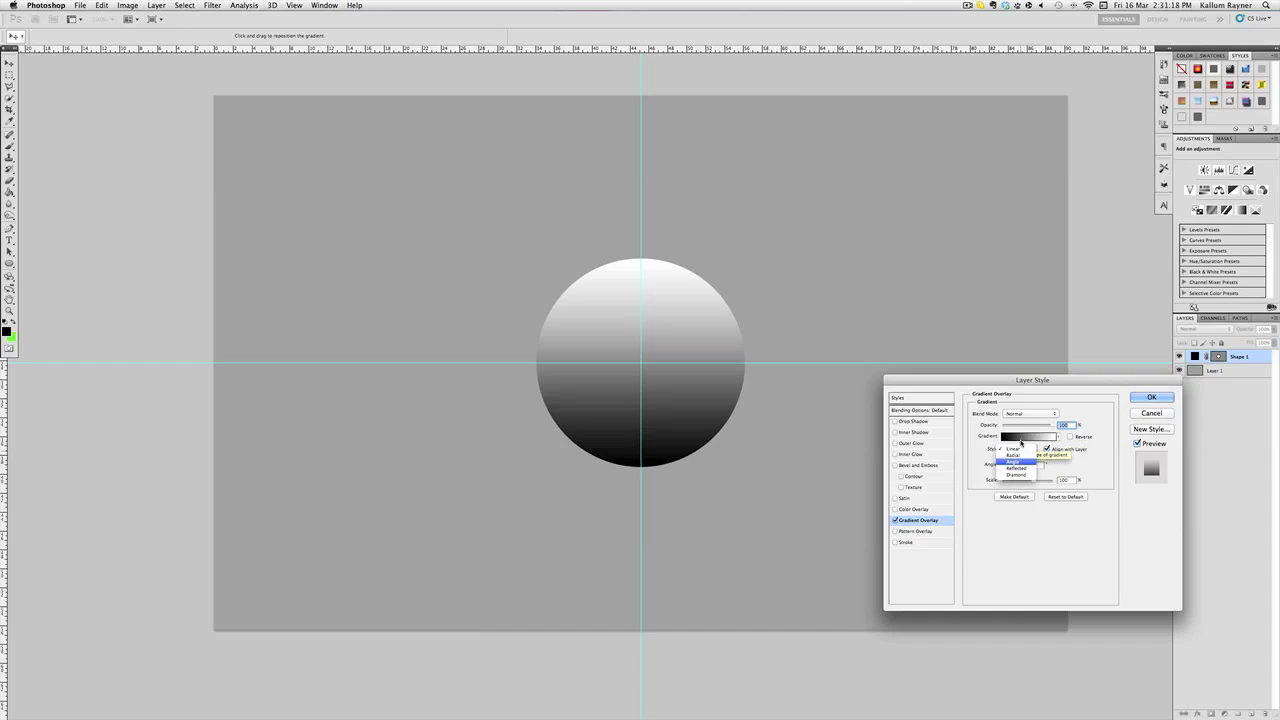
click(1015, 471)
- Edit the overlay gradient and change its starting color stop from black to mid-grey #a1a1a1
click(1023, 437)
click(949, 373)
click(1001, 415)
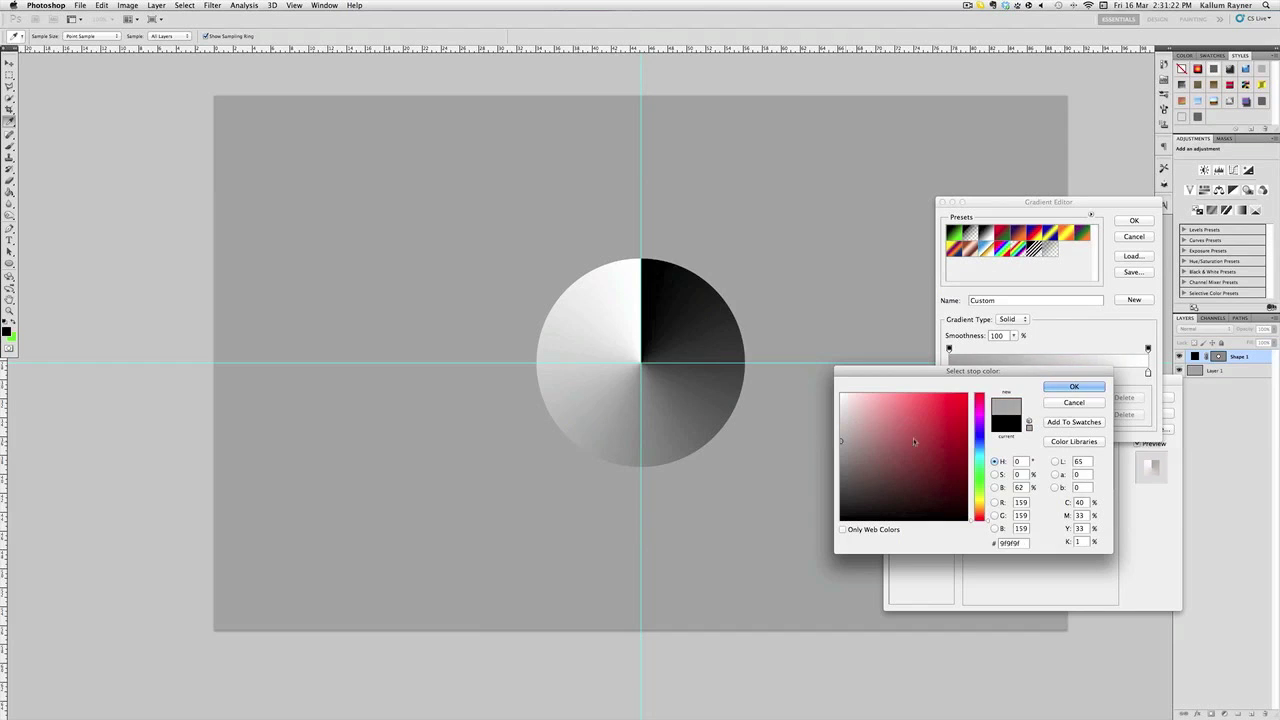
click(787, 440)
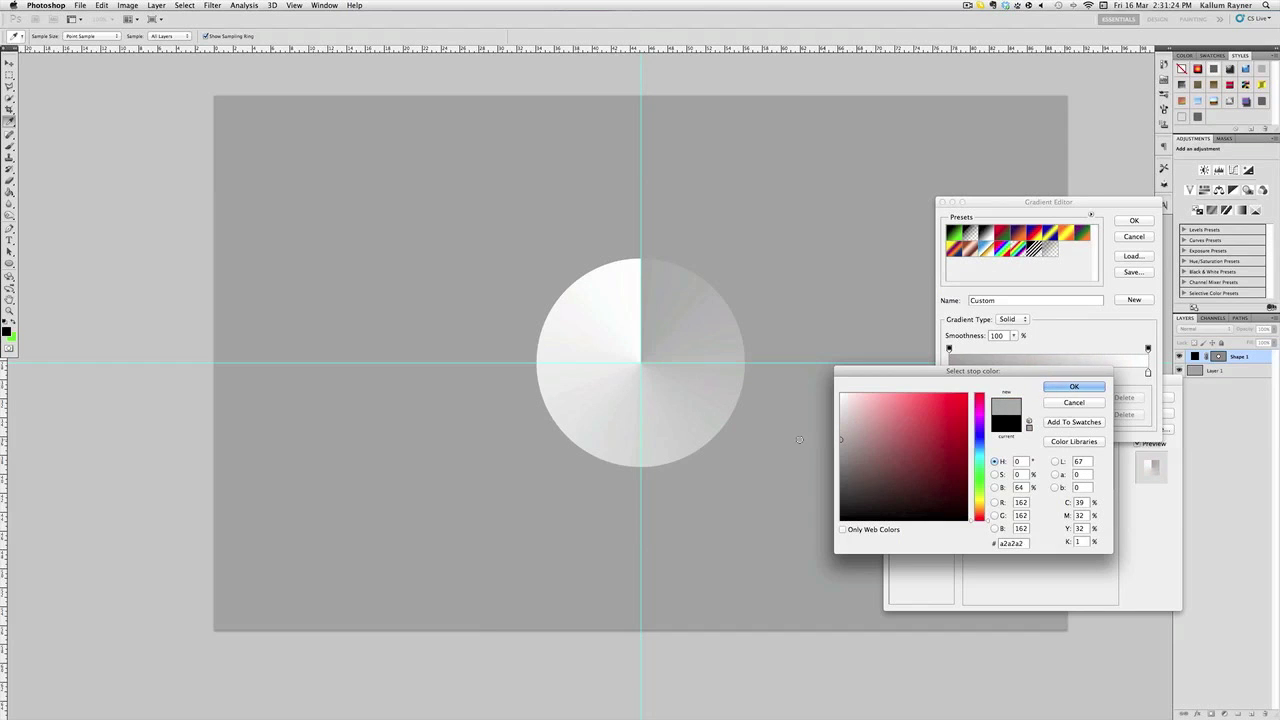
click(799, 440)
click(1066, 390)
- Replace the gradient's white end stop with a copy of the mid-grey stop at 100%
click(1148, 372)
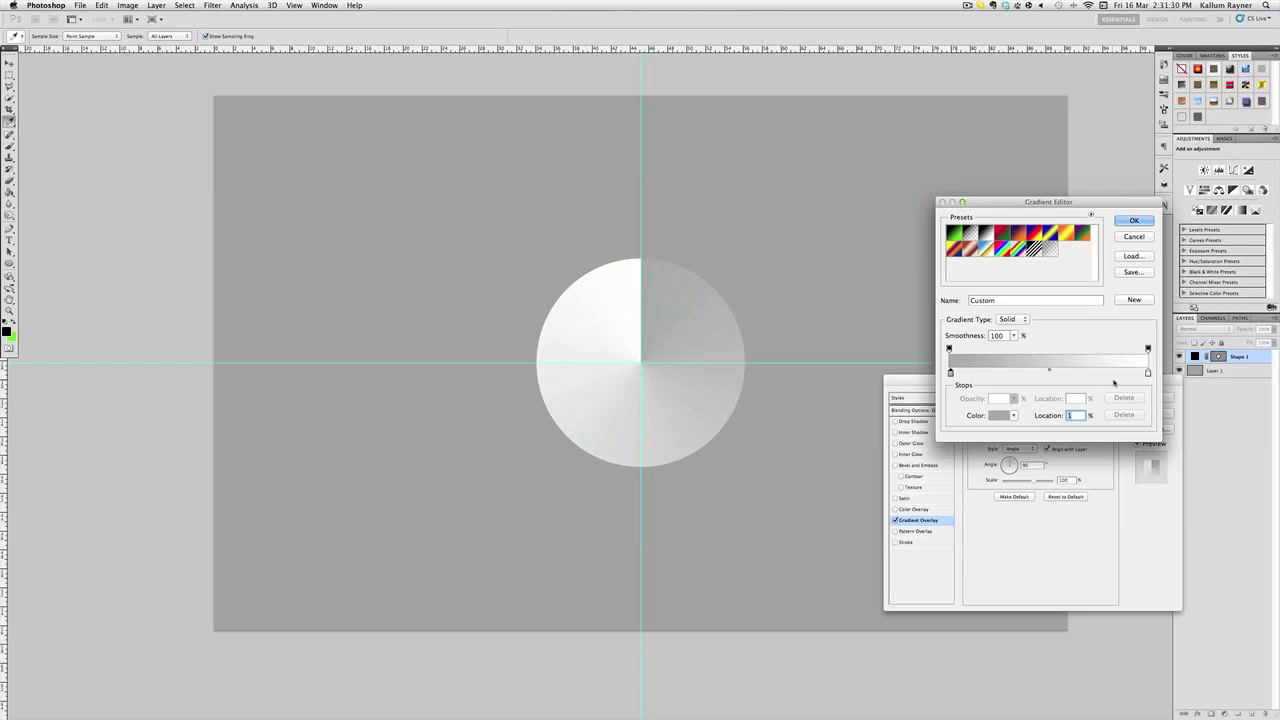
click(1124, 374)
click(950, 373)
click(1148, 373)
click(1124, 414)
drag(1124, 374, 1148, 374)
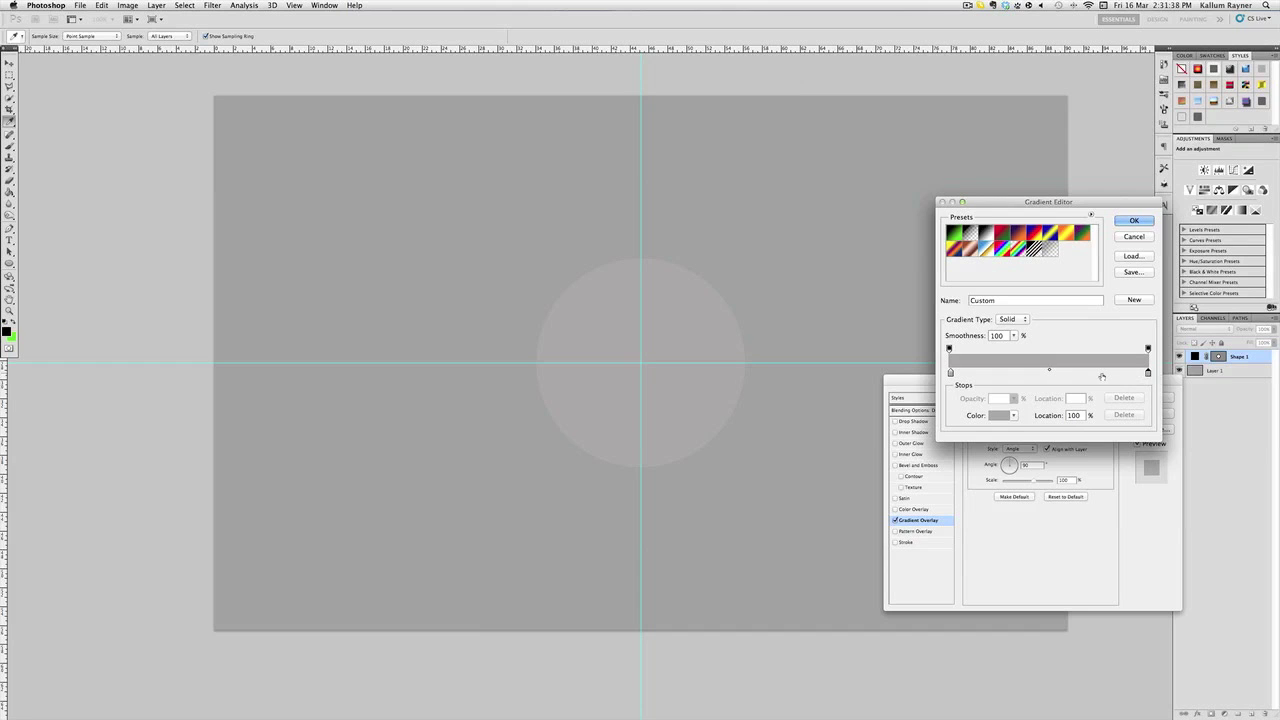
- Add mid-grey color stops to the gradient at 50%, about 75% and 25%
click(1049, 374)
double_click(1073, 414)
text(50)
click(1099, 376)
text(25)
- Set the 25% stop to light grey #e0e0e0 and add a matching light stop at 62%
click(1004, 416)
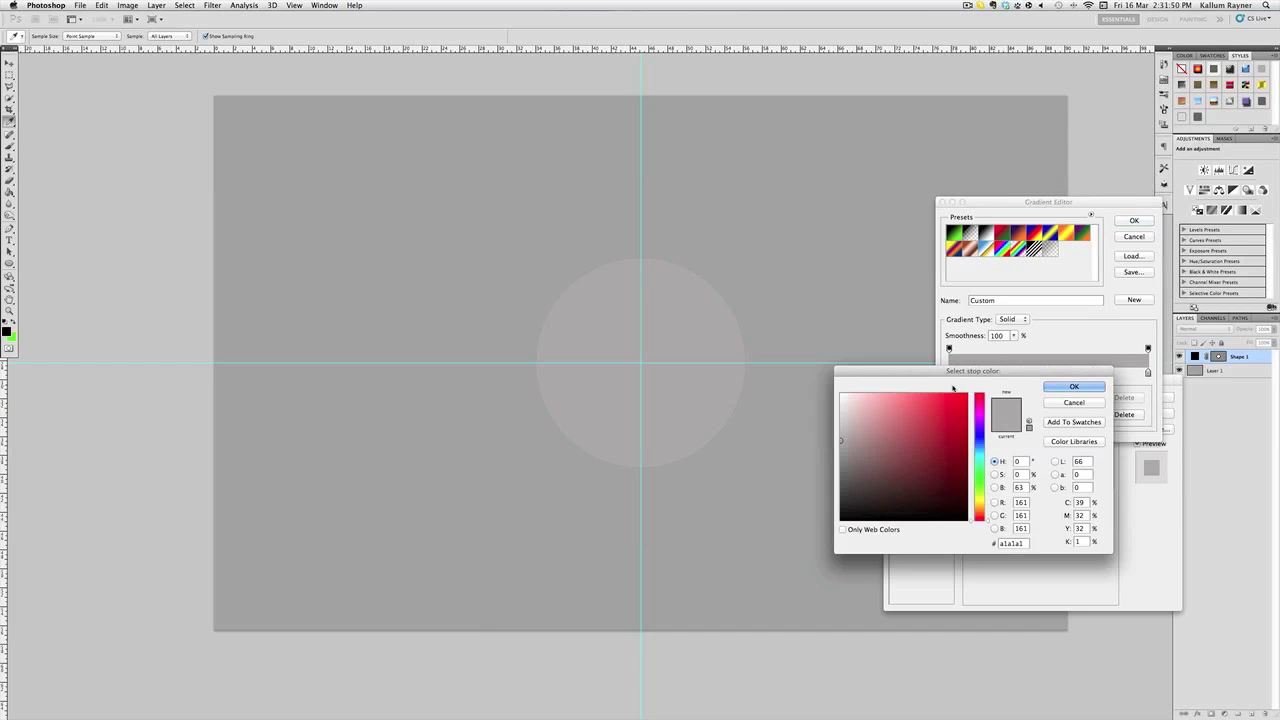
click(841, 407)
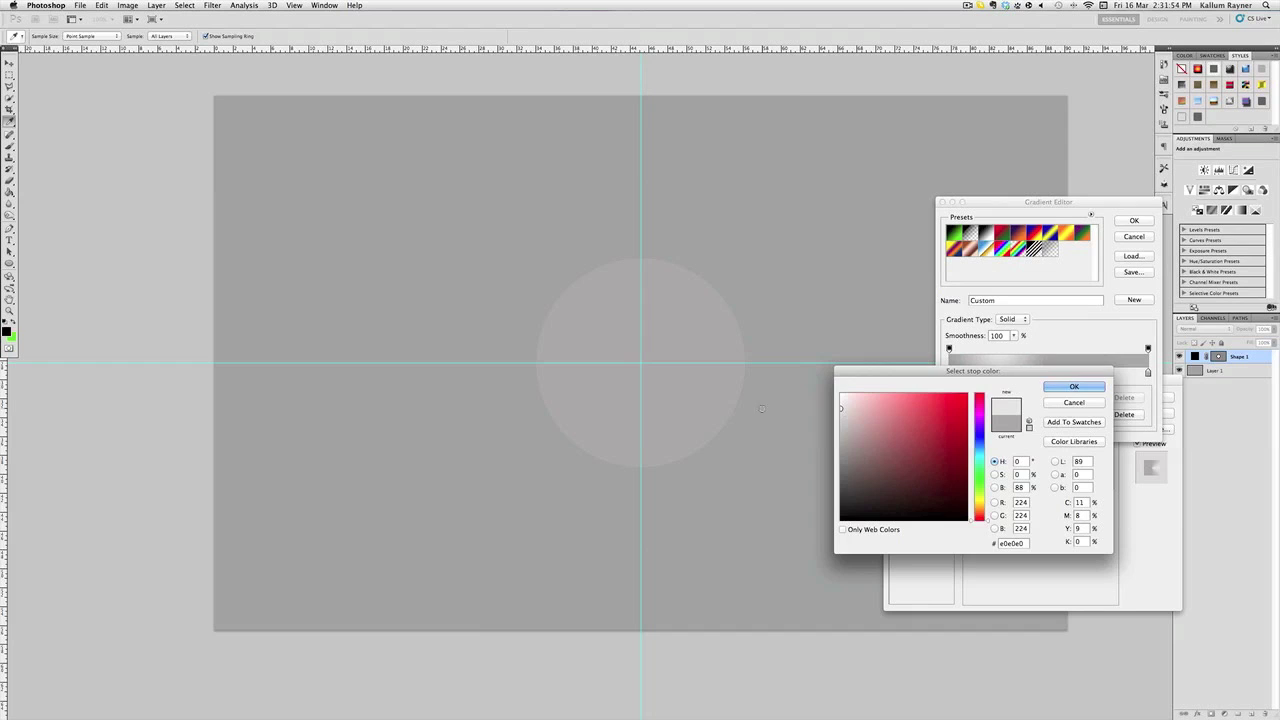
click(1060, 387)
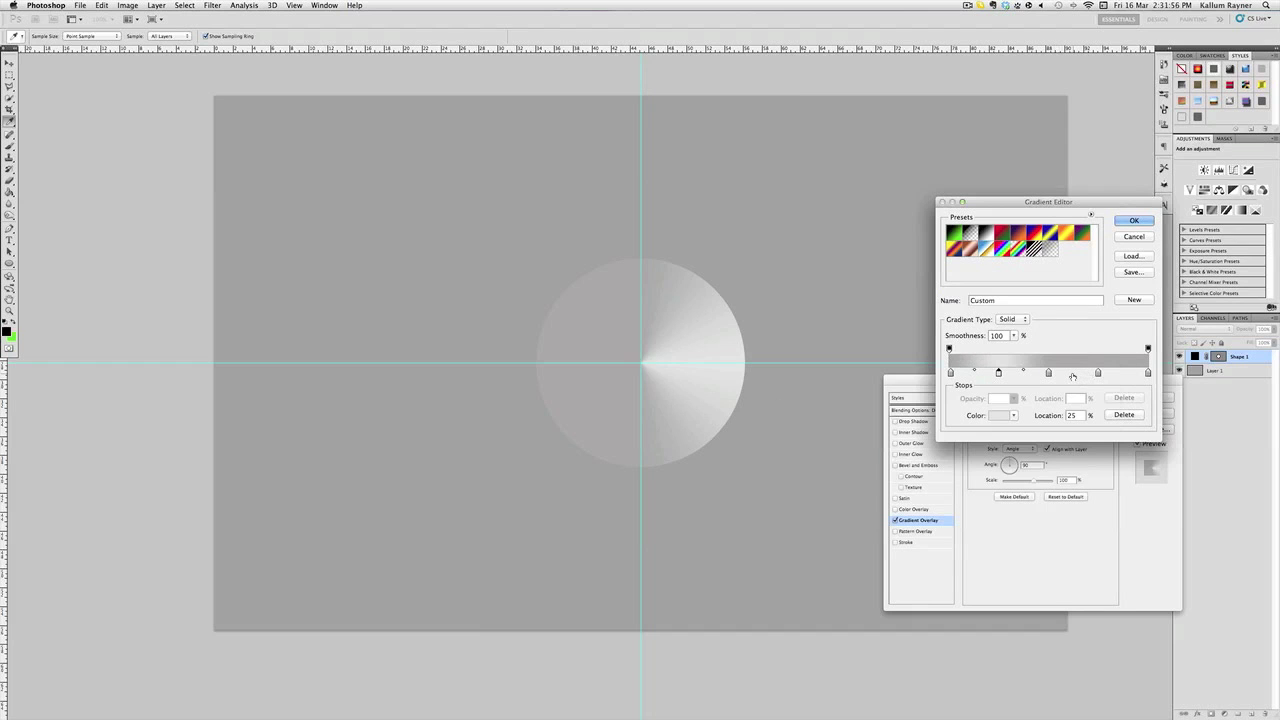
click(1072, 376)
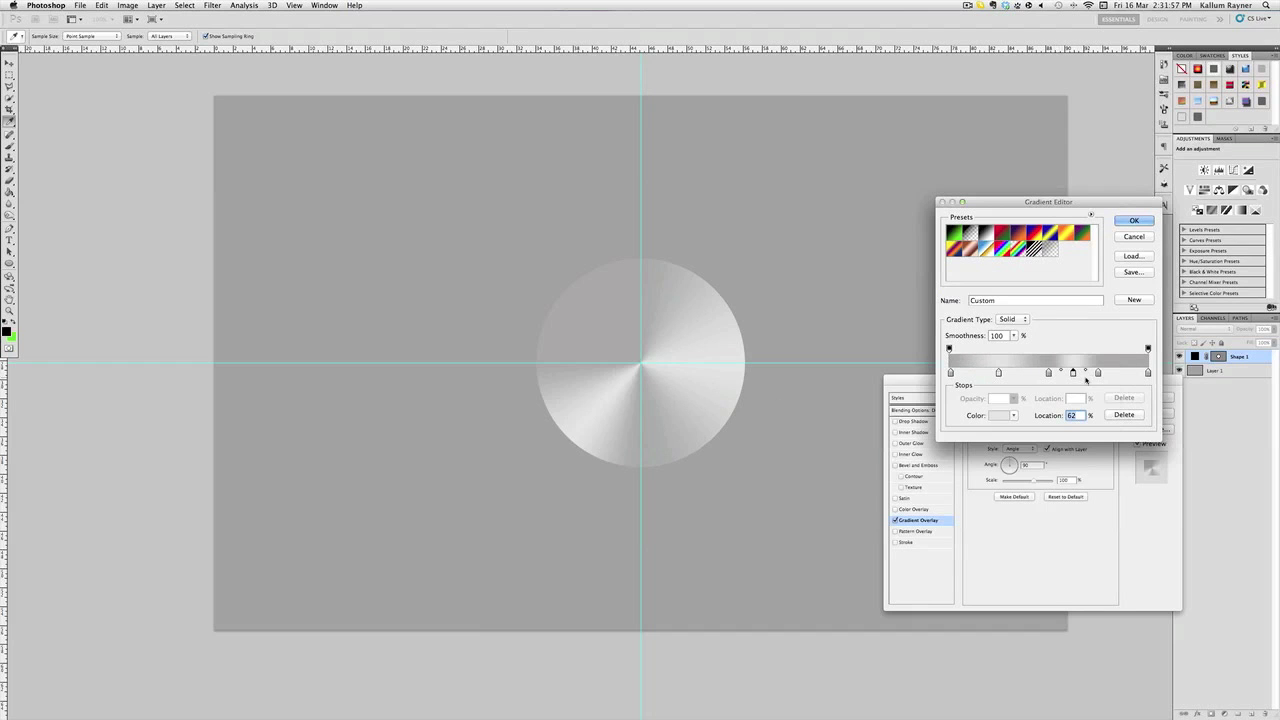
- Delete the light stop at 25% and put a copy of the mid-grey end stop in its place
click(998, 373)
click(1124, 414)
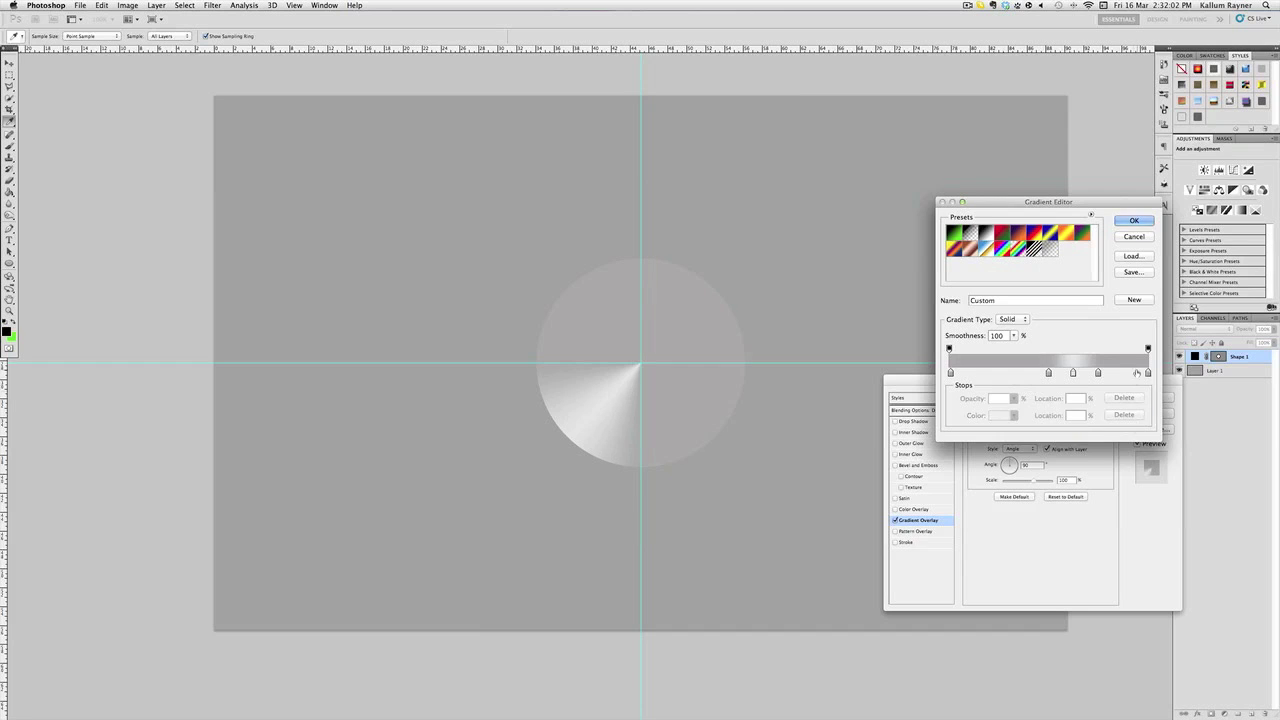
click(1148, 373)
click(998, 373)
double_click(1073, 414)
- Copy the 62% light grey stop to 38%, about 13% and 88%, between the remaining mid-grey stops
click(1072, 375)
click(1024, 374)
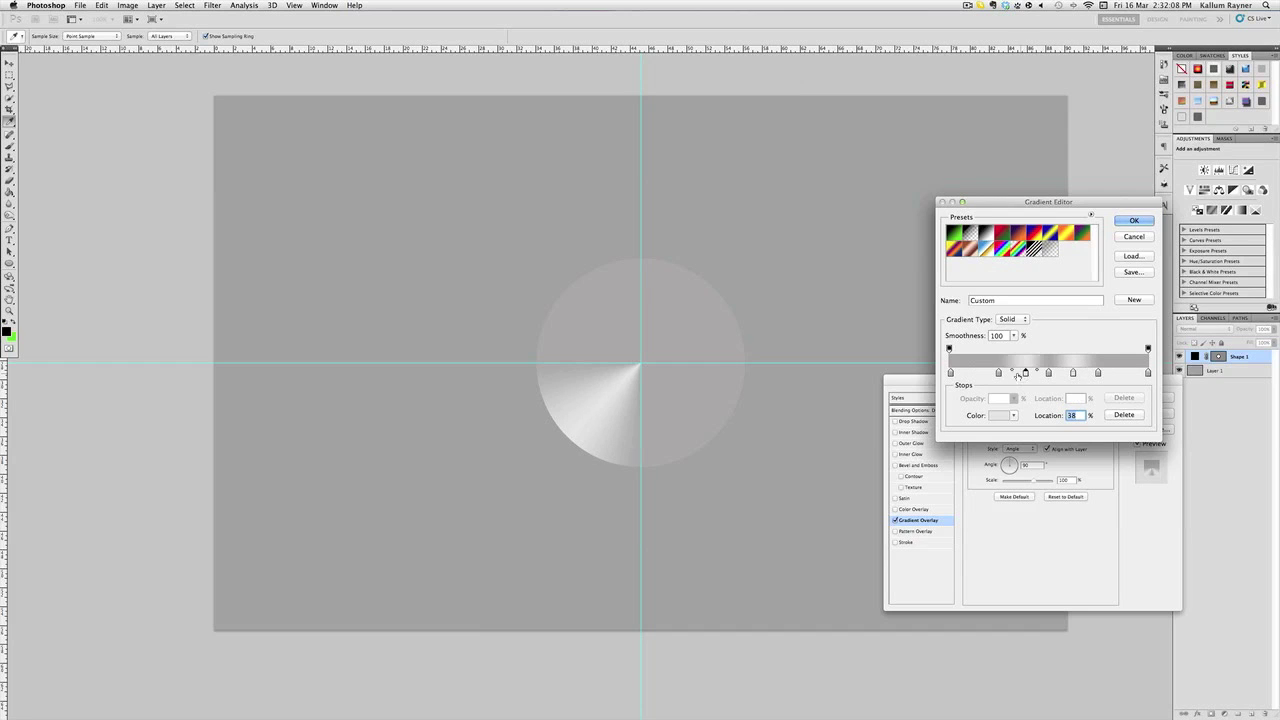
click(1123, 374)
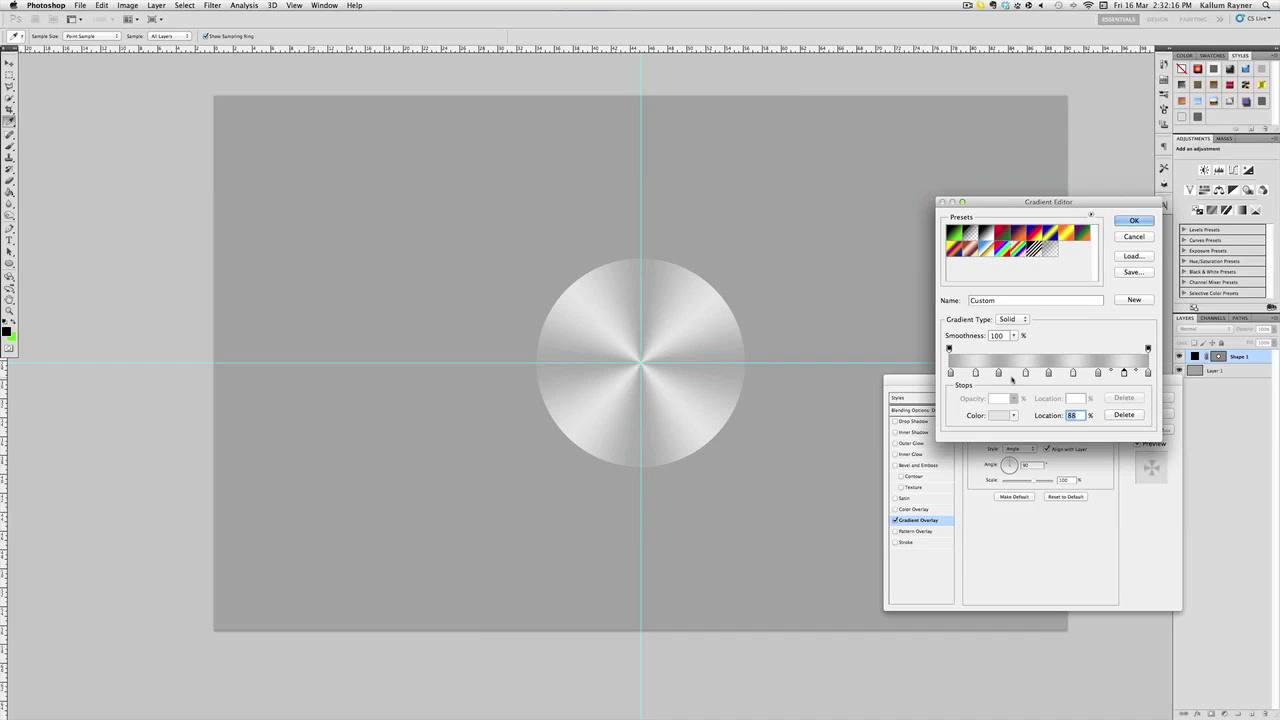
- Add a color stop at 31% in the gradient and make it dark grey
click(1012, 374)
click(1000, 415)
click(900, 469)
click(840, 467)
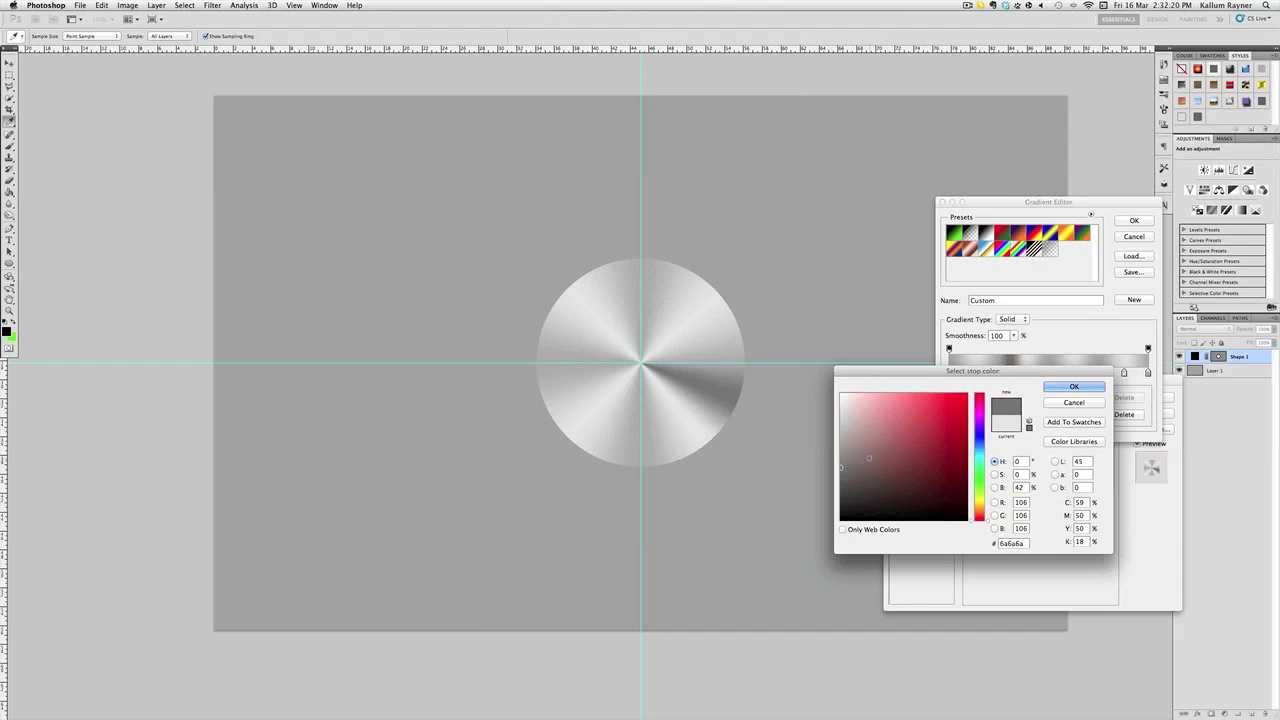
click(1088, 389)
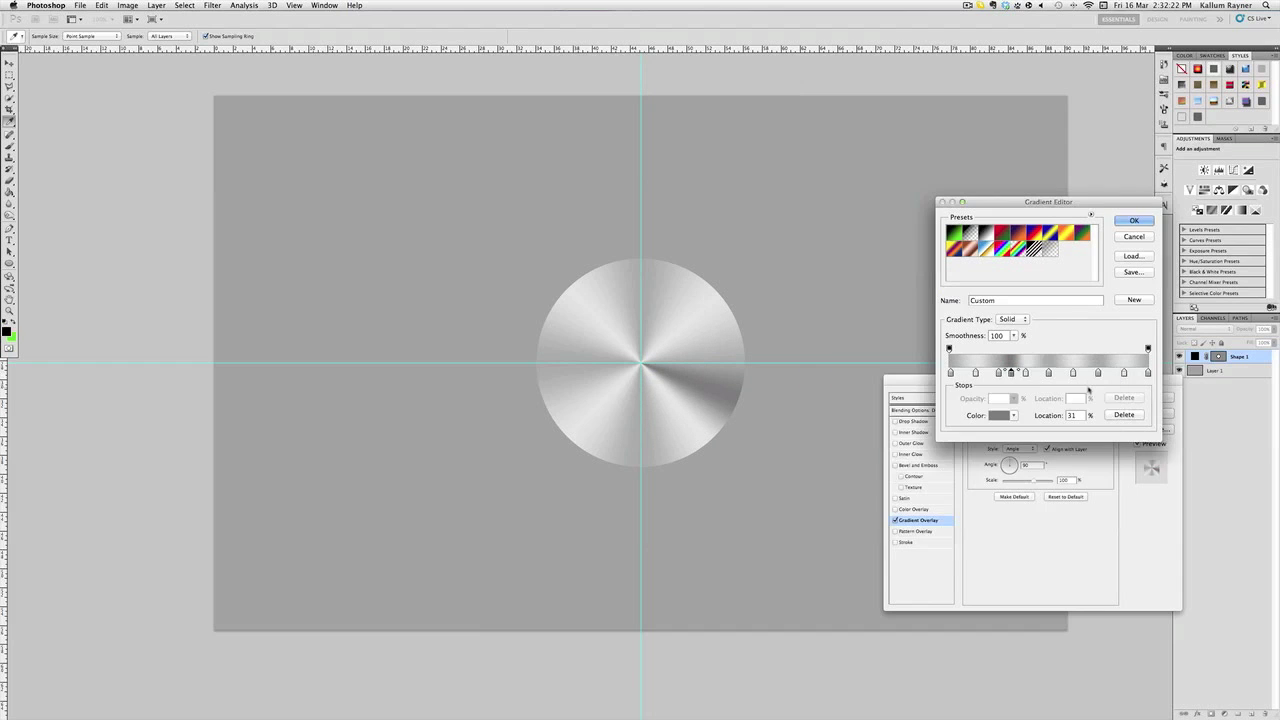
- Copy the dark grey stop to 79% in the gradient and lighten its color slightly
click(1077, 374)
drag(1077, 374, 1105, 373)
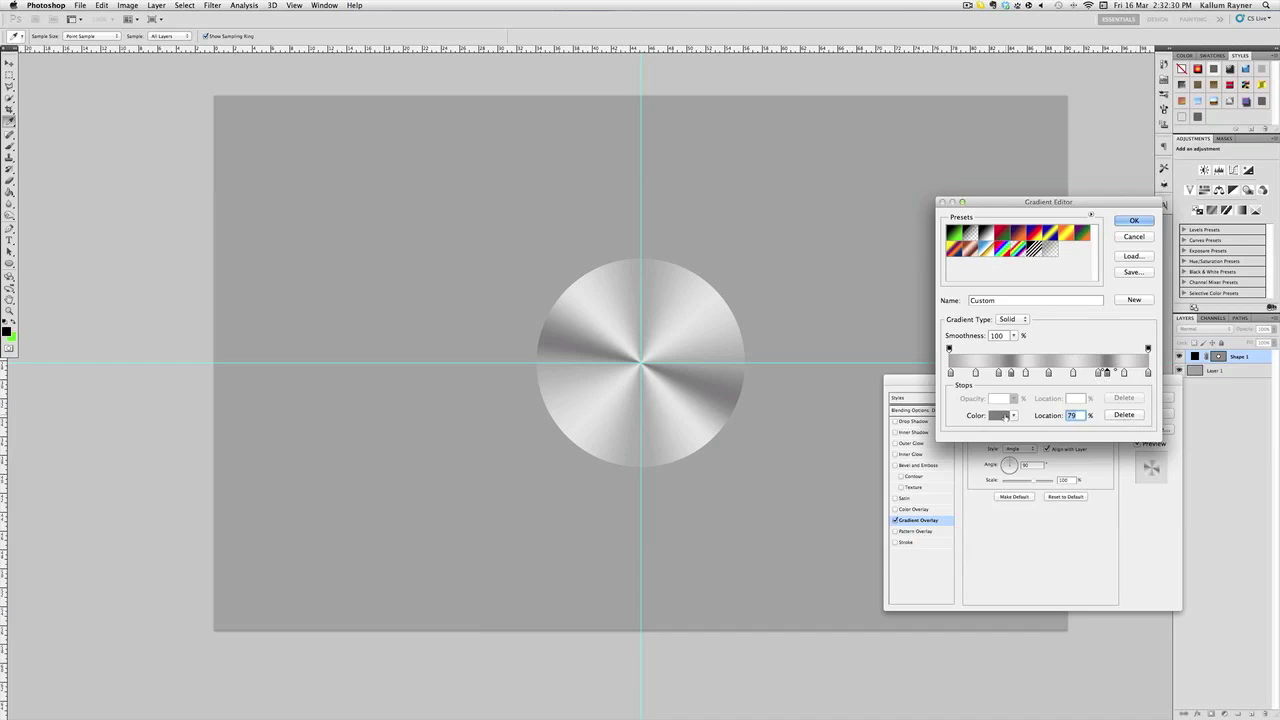
click(1000, 415)
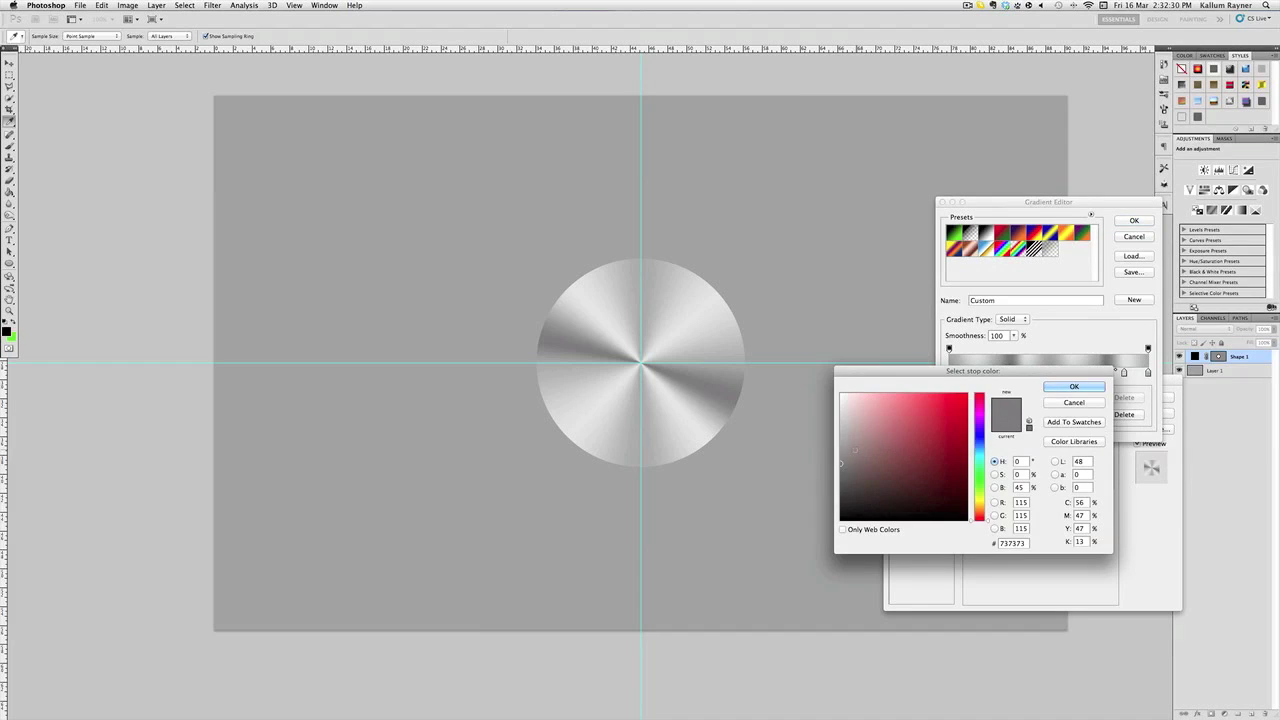
click(1073, 386)
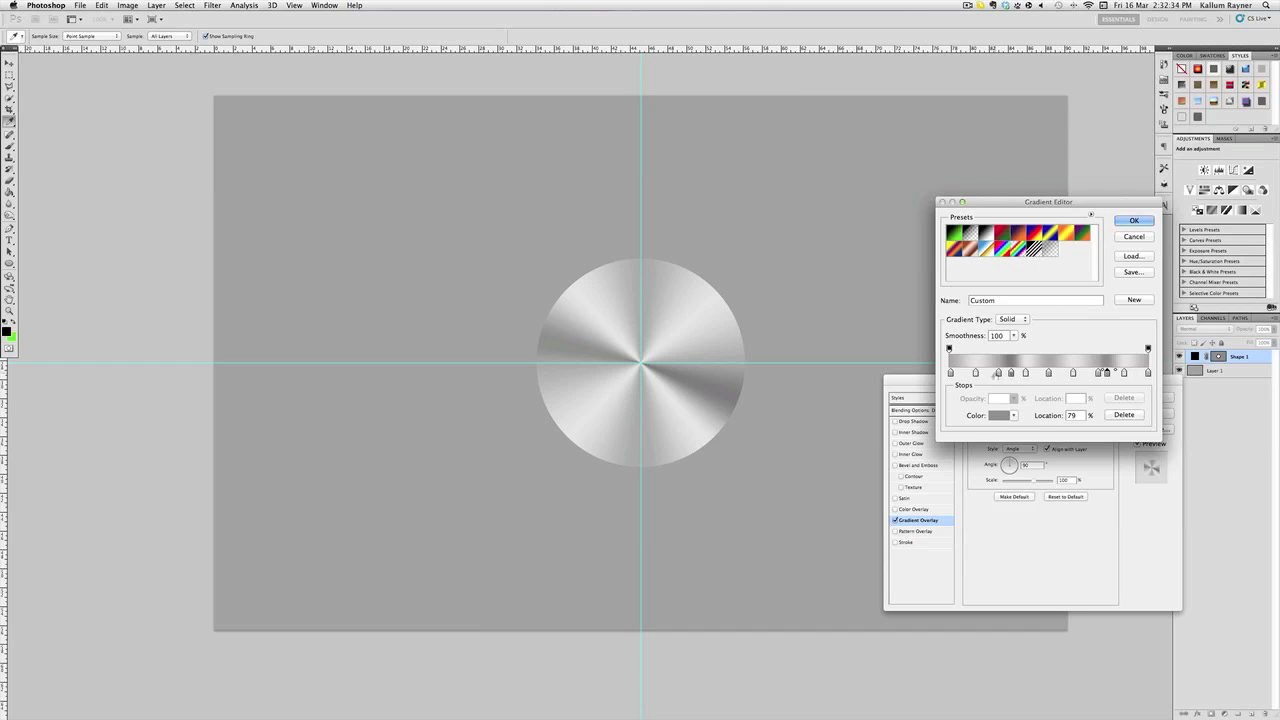
- Lighten the stop at 31% to grey #9d9d9d and accept the edited gradient
click(1010, 376)
double_click(1008, 377)
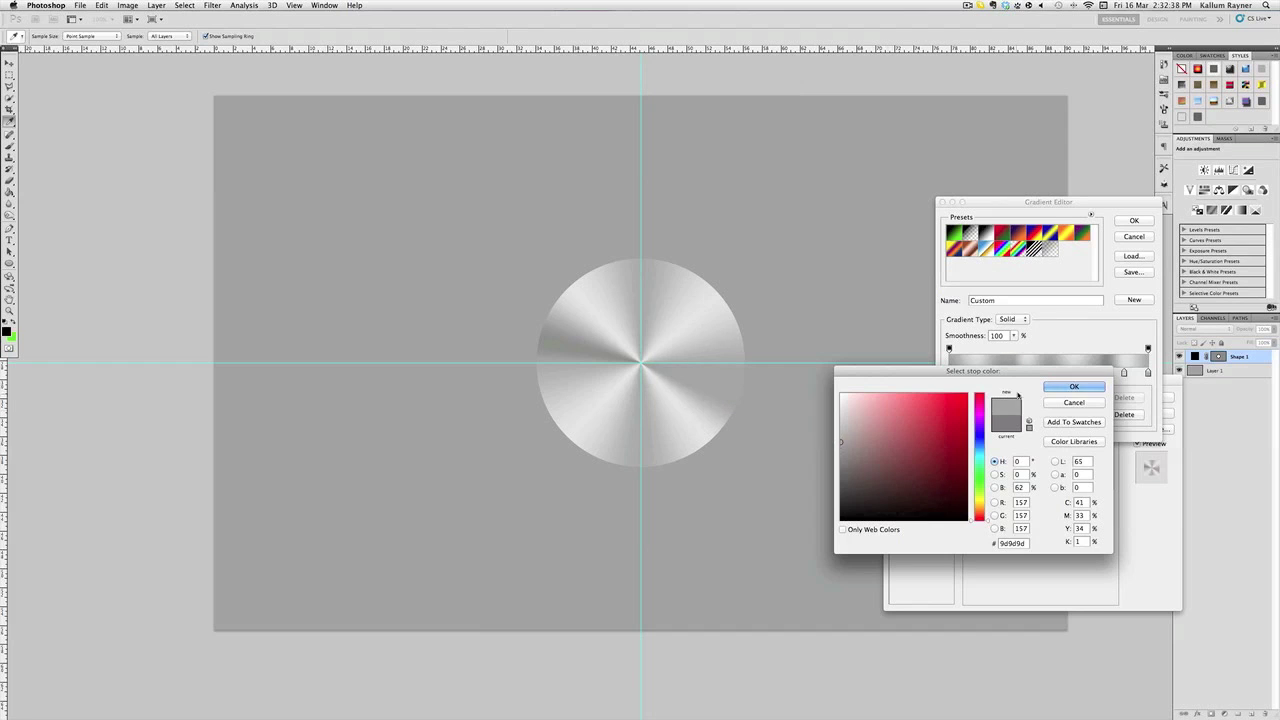
click(1073, 386)
click(1135, 221)
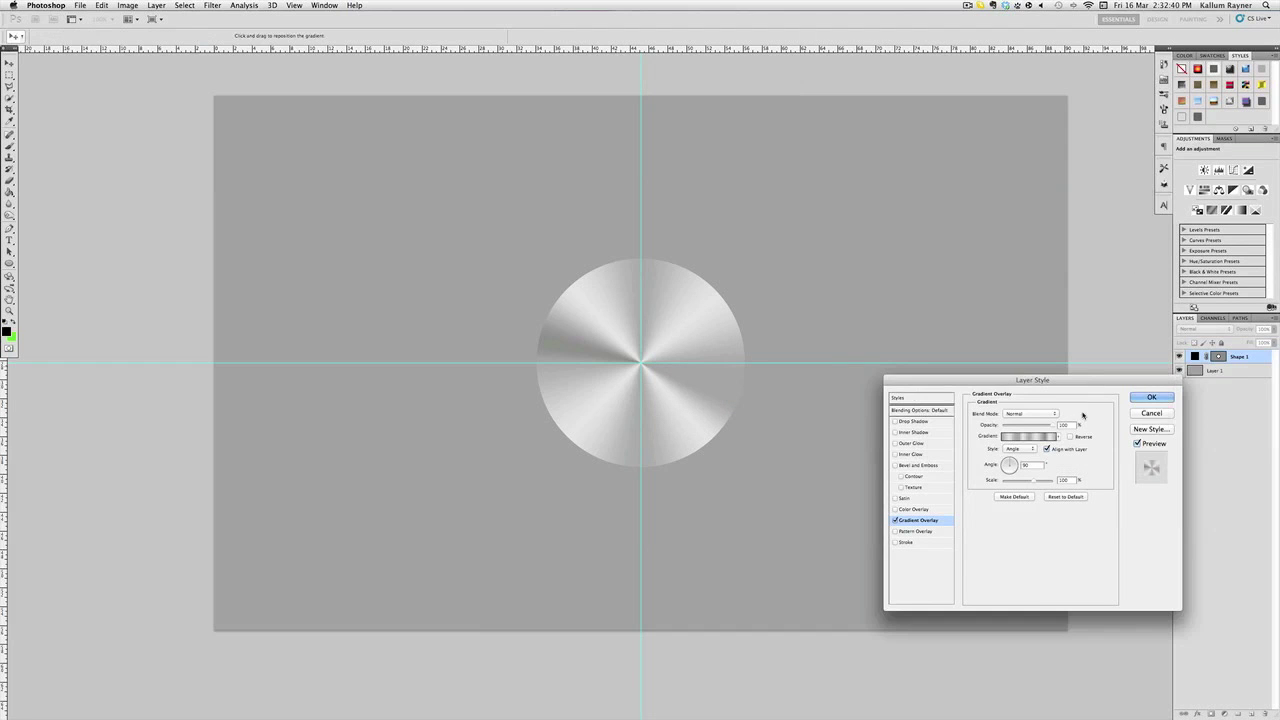
- Add an Inner Bevel to the disc with 1000% depth, a size a few pixels larger and a reduced shadow opacity
click(930, 466)
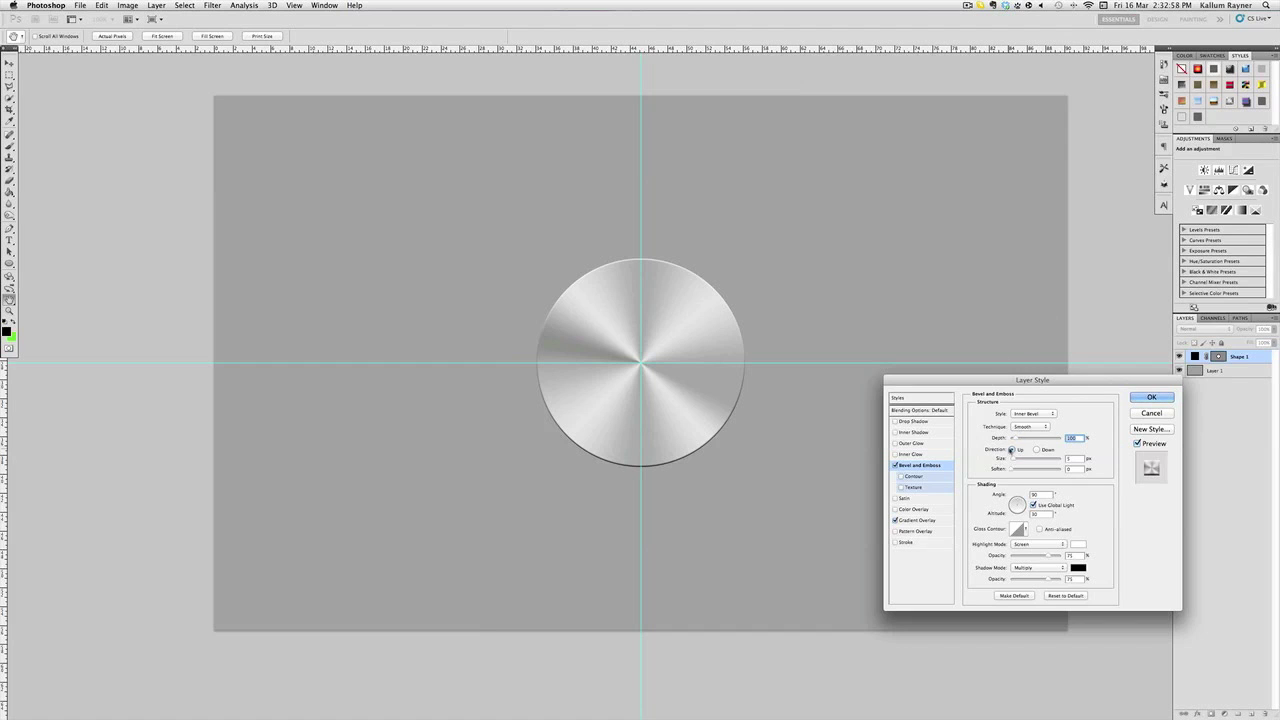
drag(1019, 440, 1111, 448)
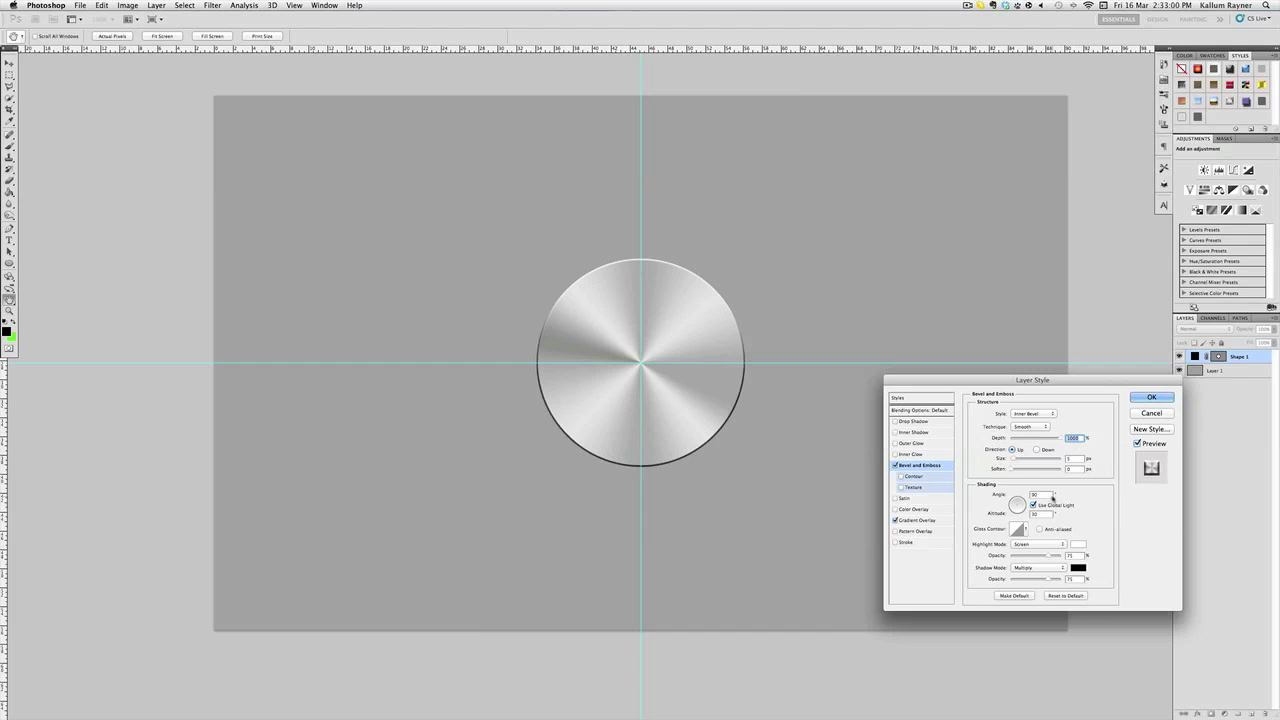
click(1074, 458)
key(Up)
key(Up)
key(Up)
key(Up)
key(Up)
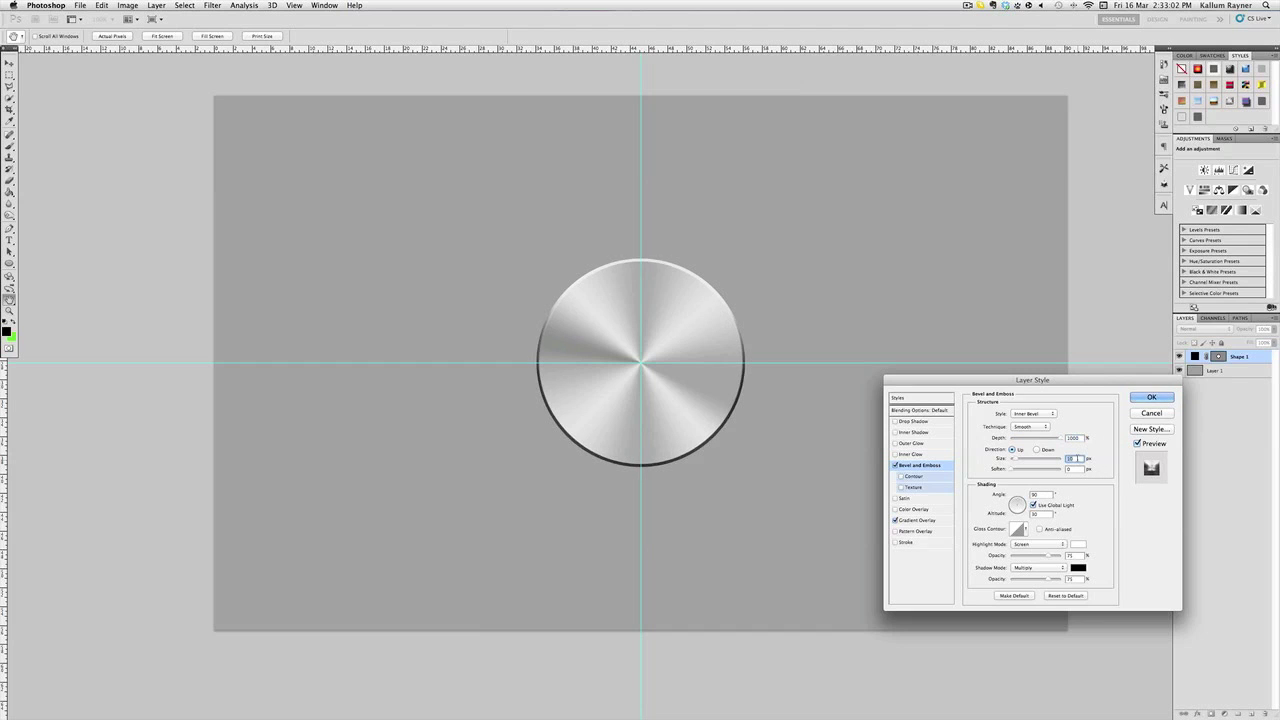
key(Up)
drag(1050, 579, 1022, 579)
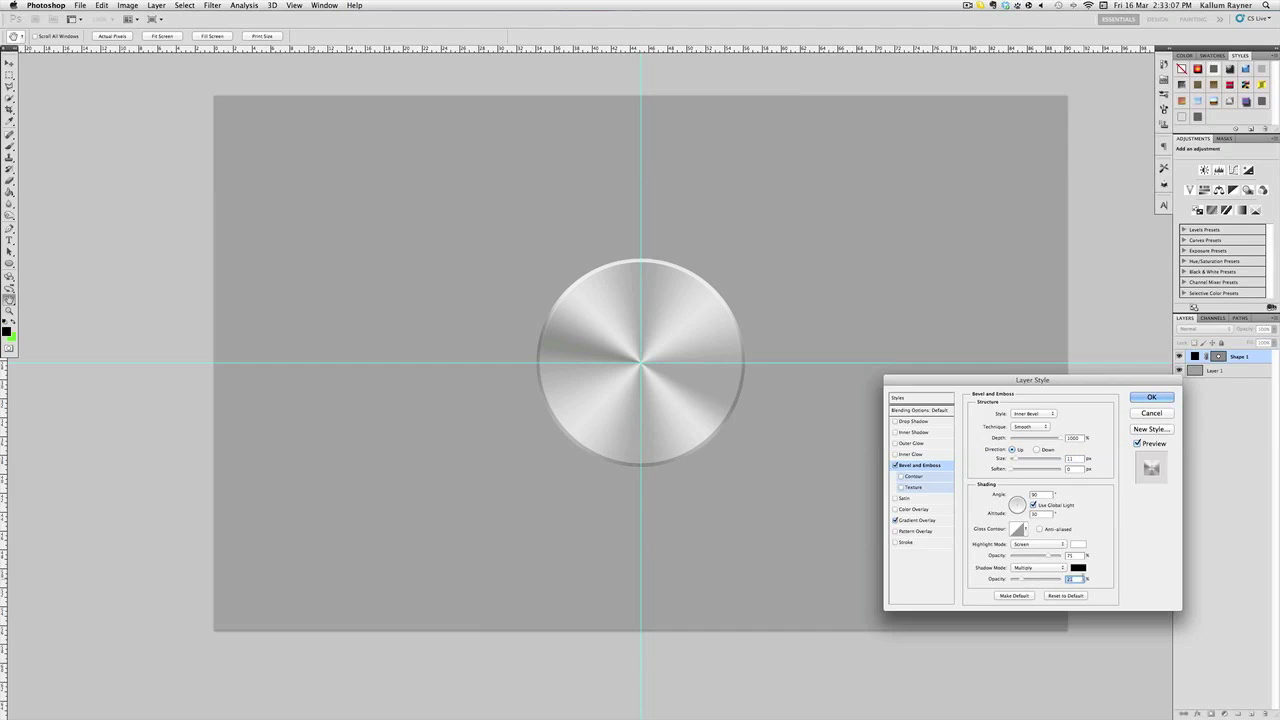
click(1053, 556)
- Add a black drop shadow to the disc at 100% opacity and 0 px distance, slightly increase its spread and size, and accept the styles
click(925, 421)
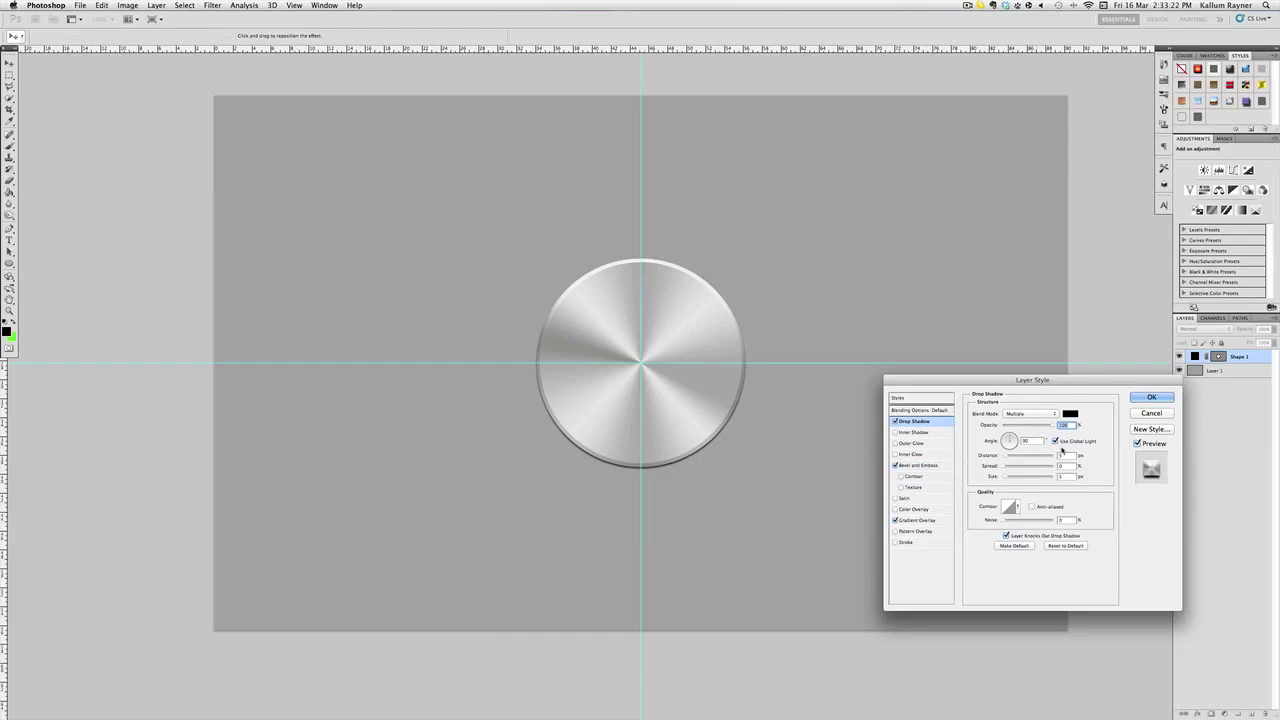
mouse_move(1026, 465)
mouse_down()
mouse_move(997, 461)
mouse_move(1016, 469)
mouse_move(1007, 477)
mouse_up()
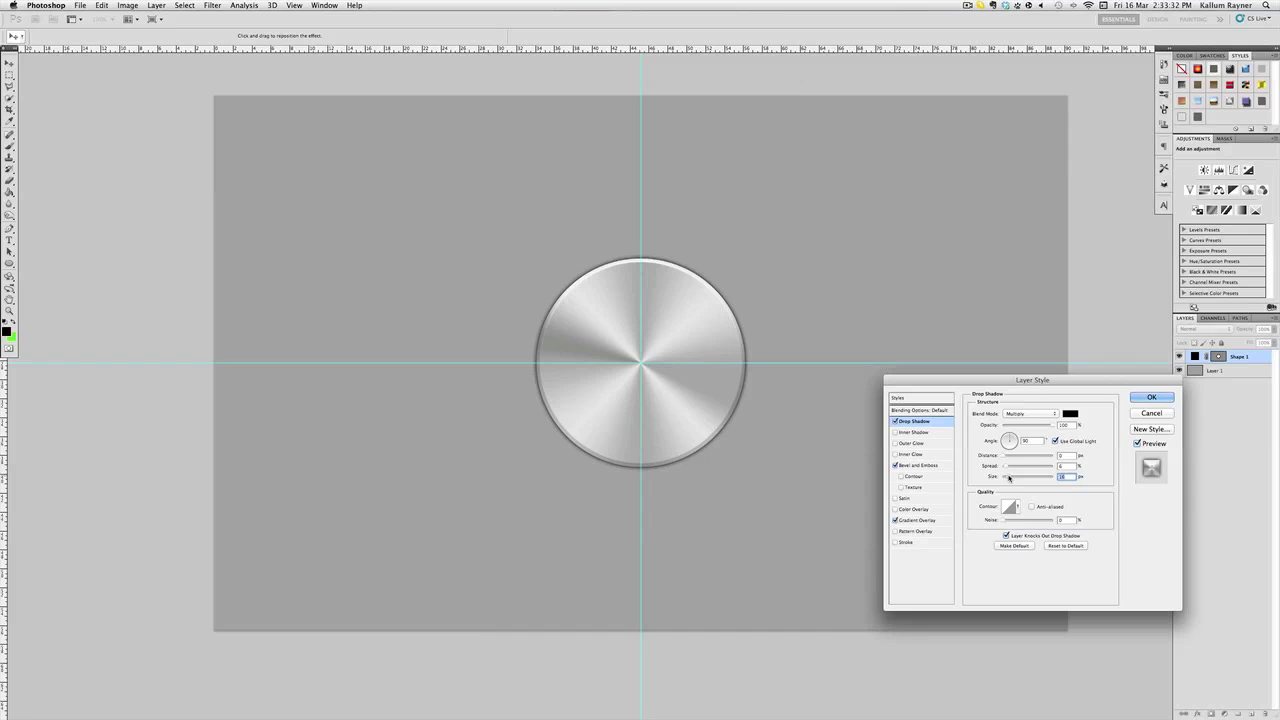
click(1151, 397)
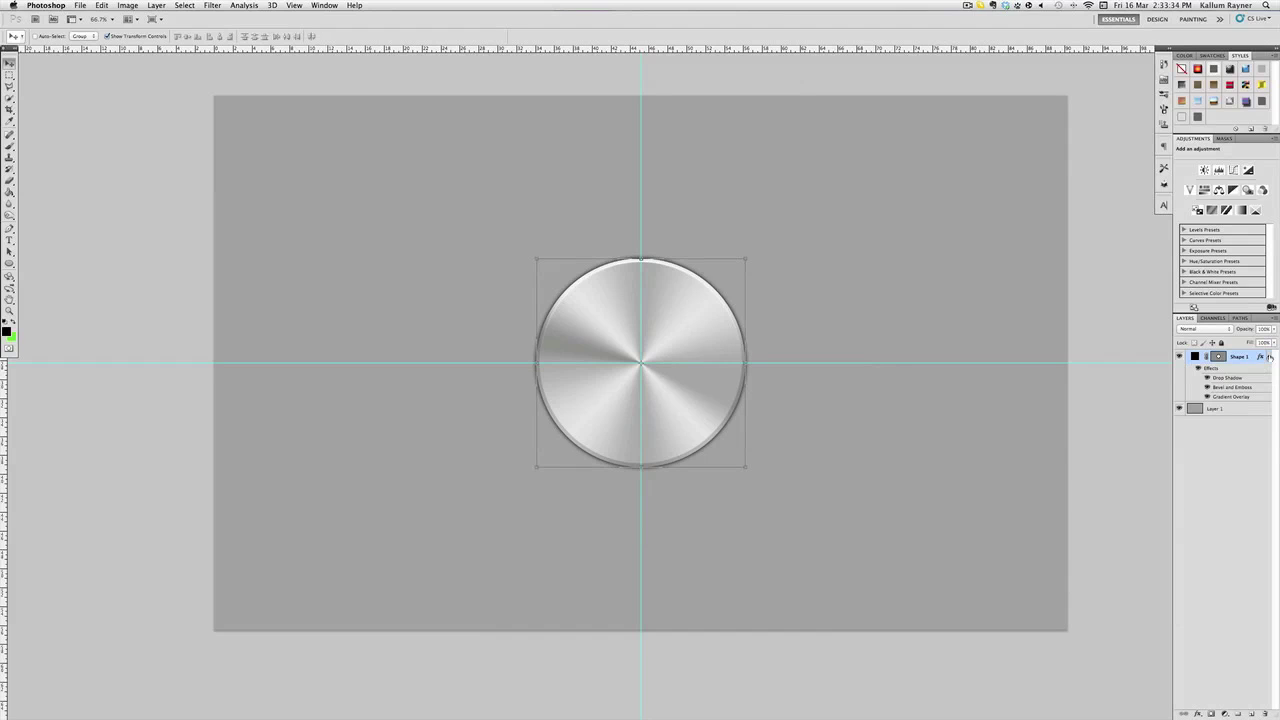
click(1269, 356)
- Draw a slightly smaller circle centered over the metallic disc and set its layer fill to 0%
click(9, 263)
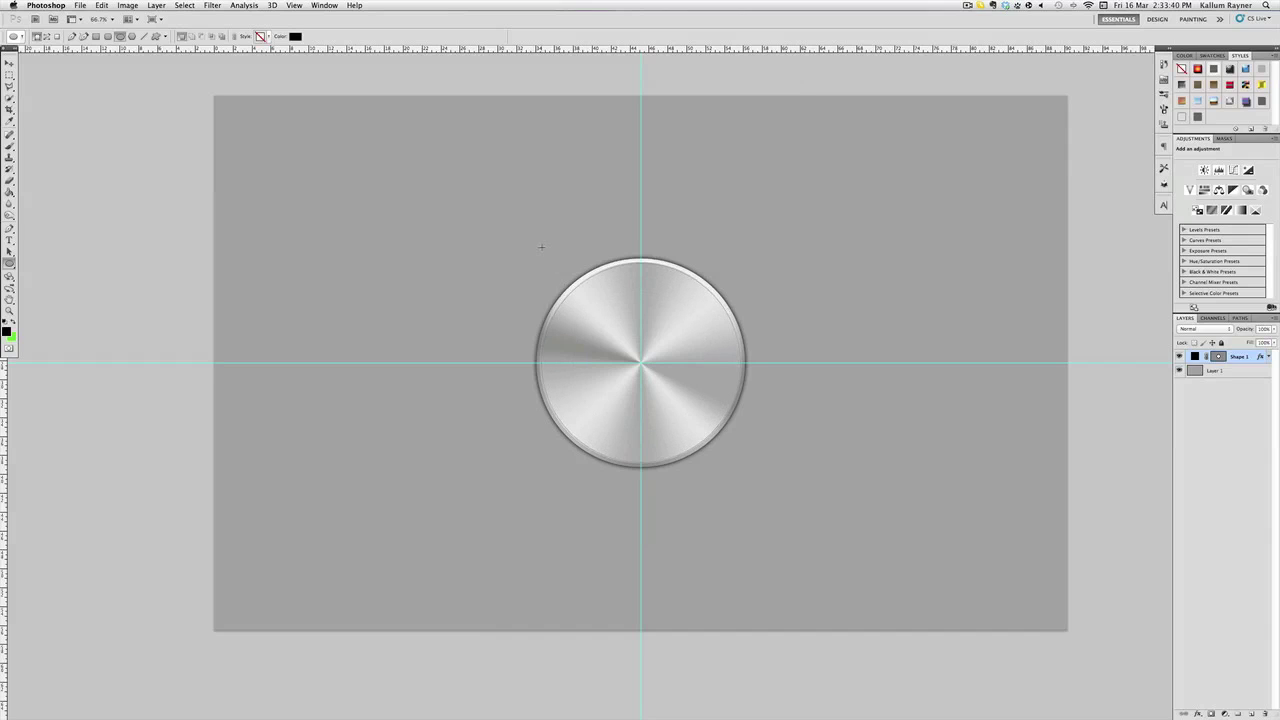
drag(641, 363, 536, 260)
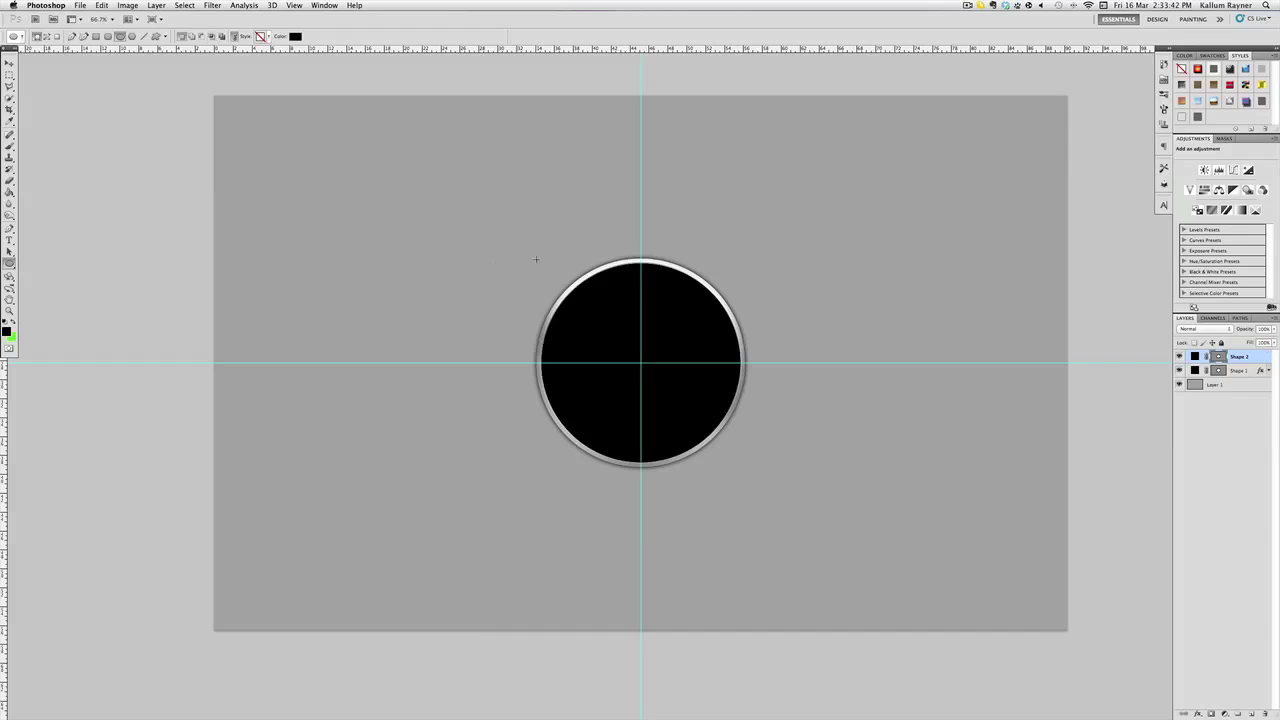
click(10, 62)
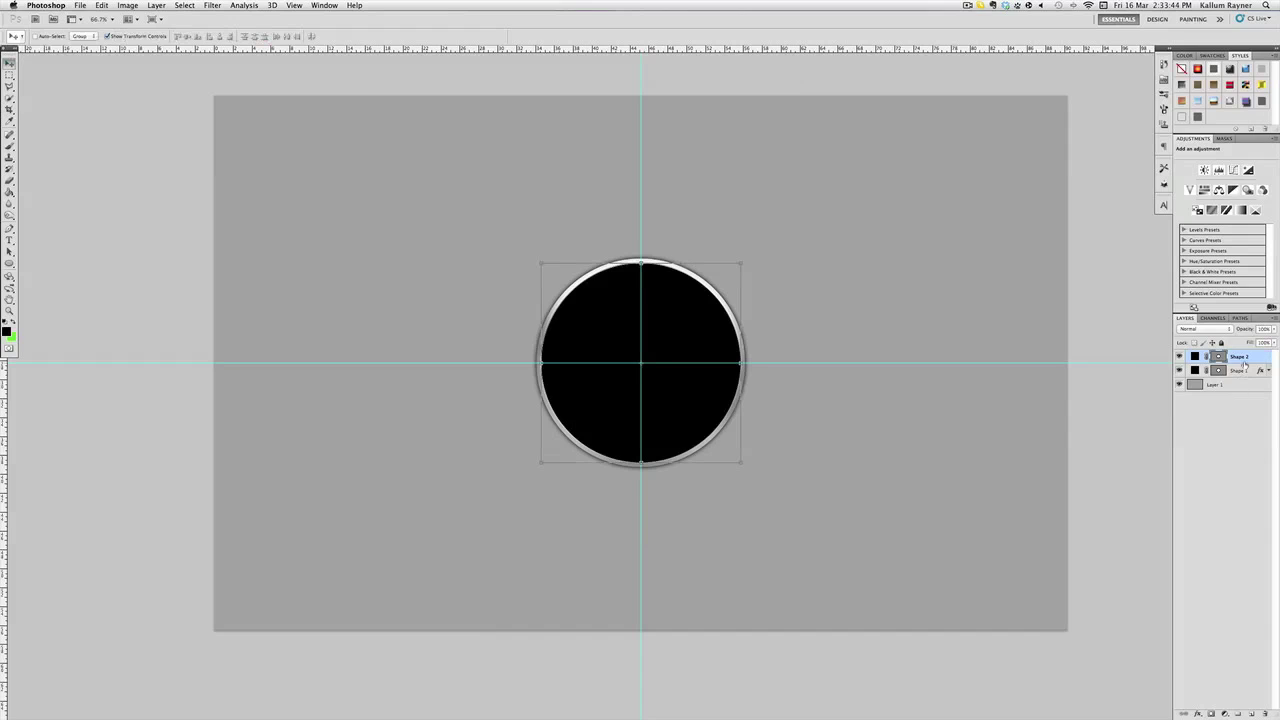
drag(1250, 342, 1074, 356)
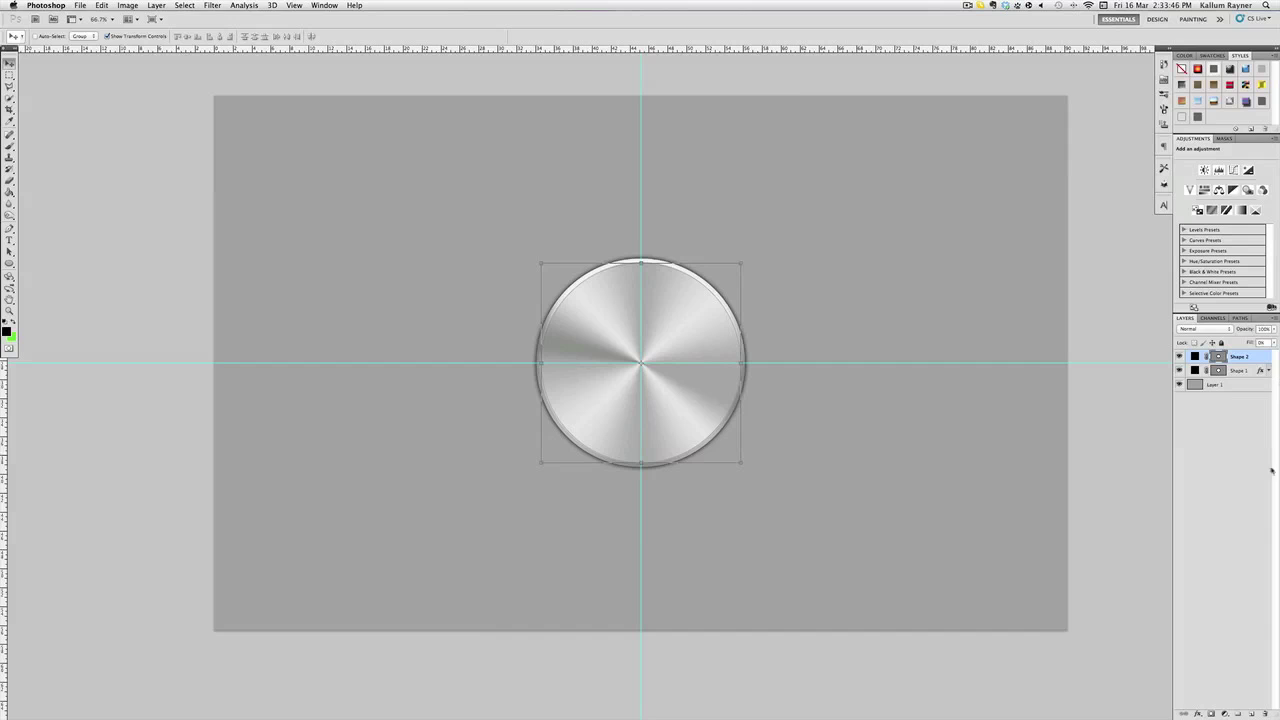
- Add a linear Gradient Overlay to the smaller circle using the foreground-to-transparent preset, and reverse it
click(1197, 711)
click(1208, 677)
click(1046, 438)
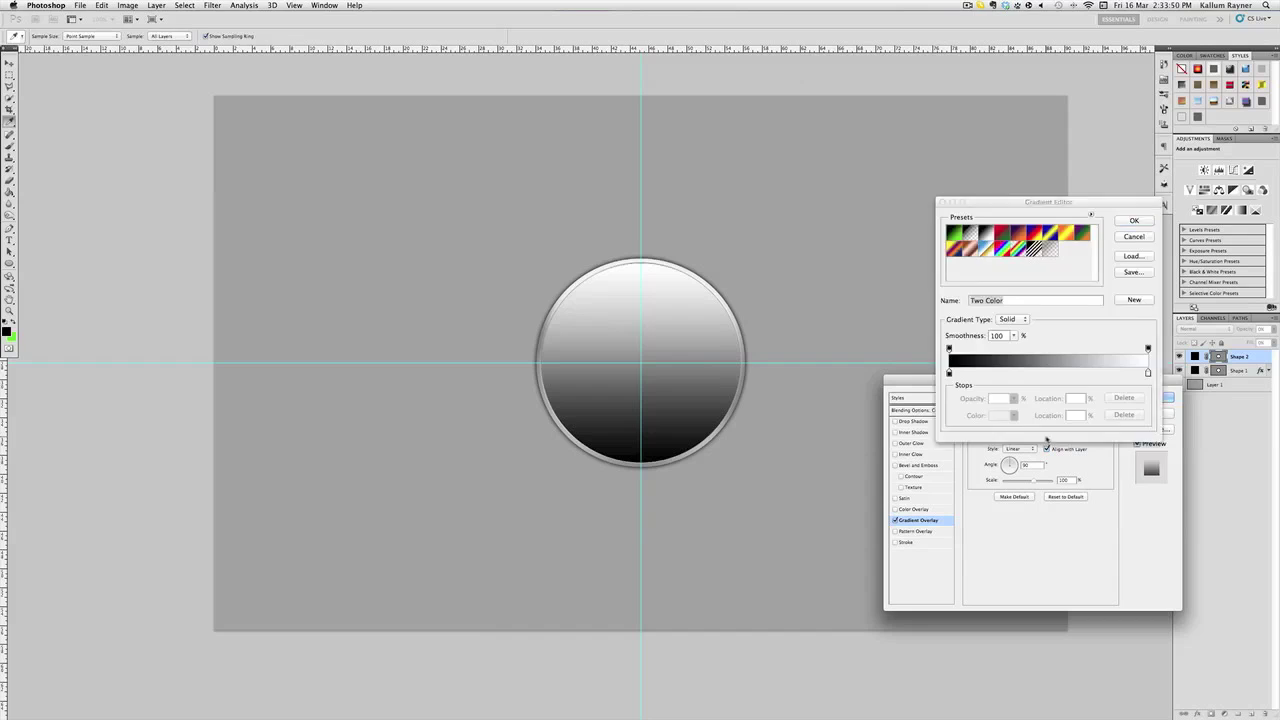
click(970, 232)
click(1138, 220)
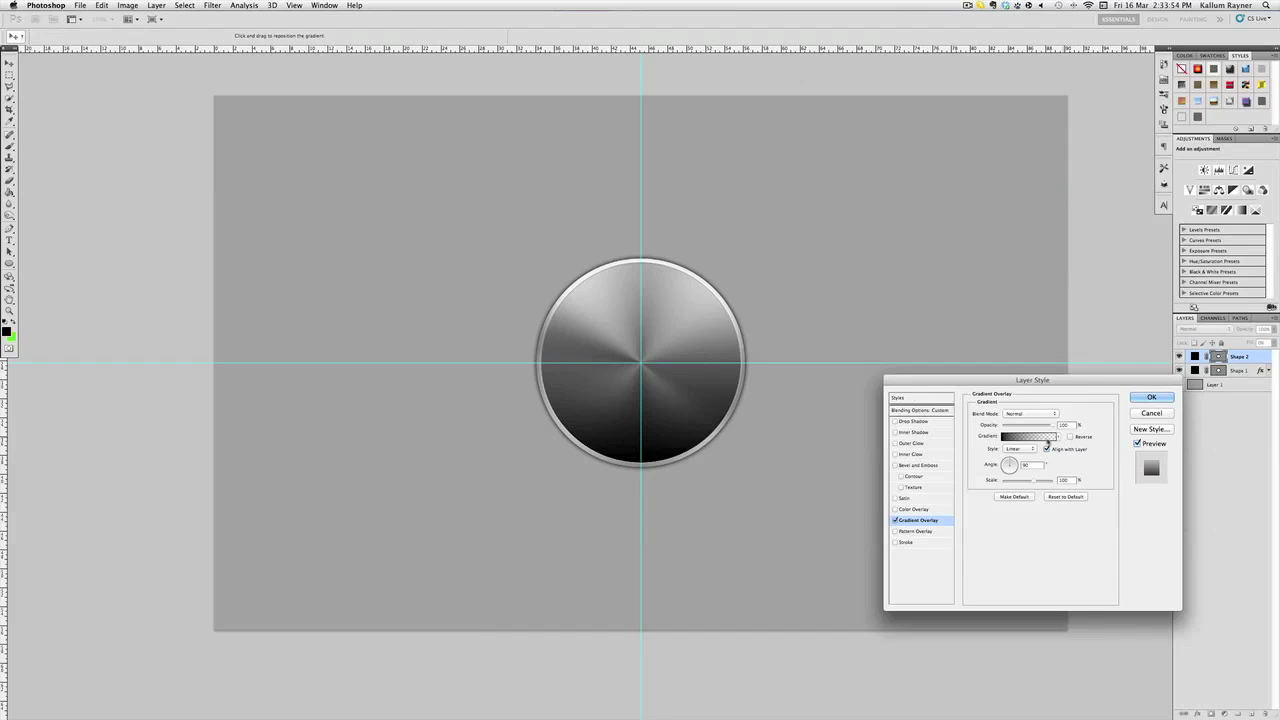
click(1070, 437)
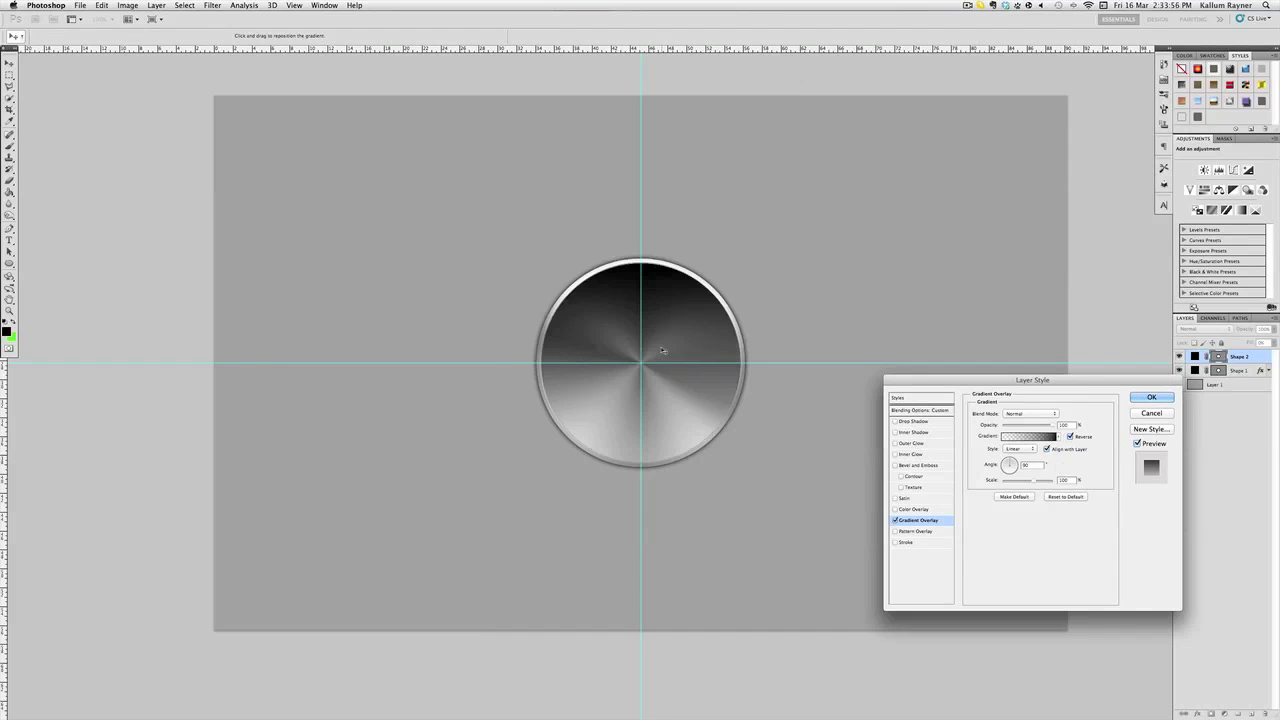
- Lower the gradient overlay's opacity to a faint tint, accept the style and collapse the layer's effects list
click(1006, 425)
drag(1006, 425, 1010, 425)
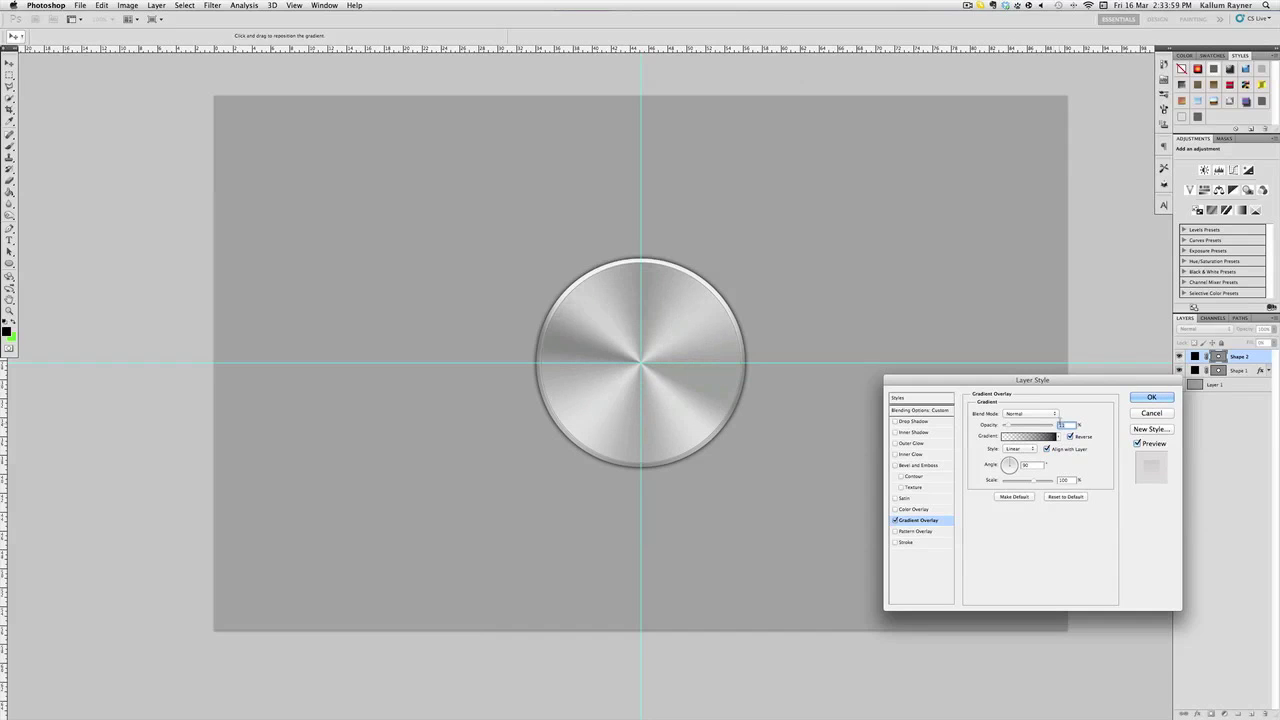
click(1151, 397)
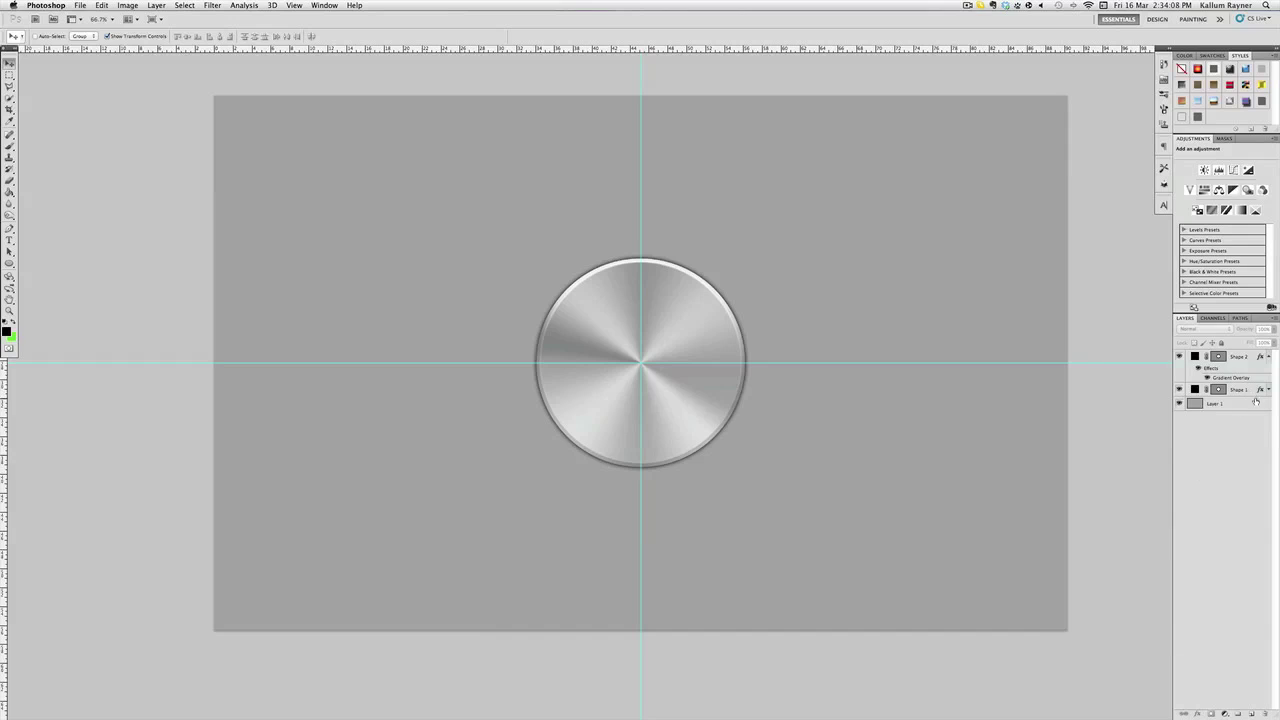
click(1268, 357)
click(1252, 383)
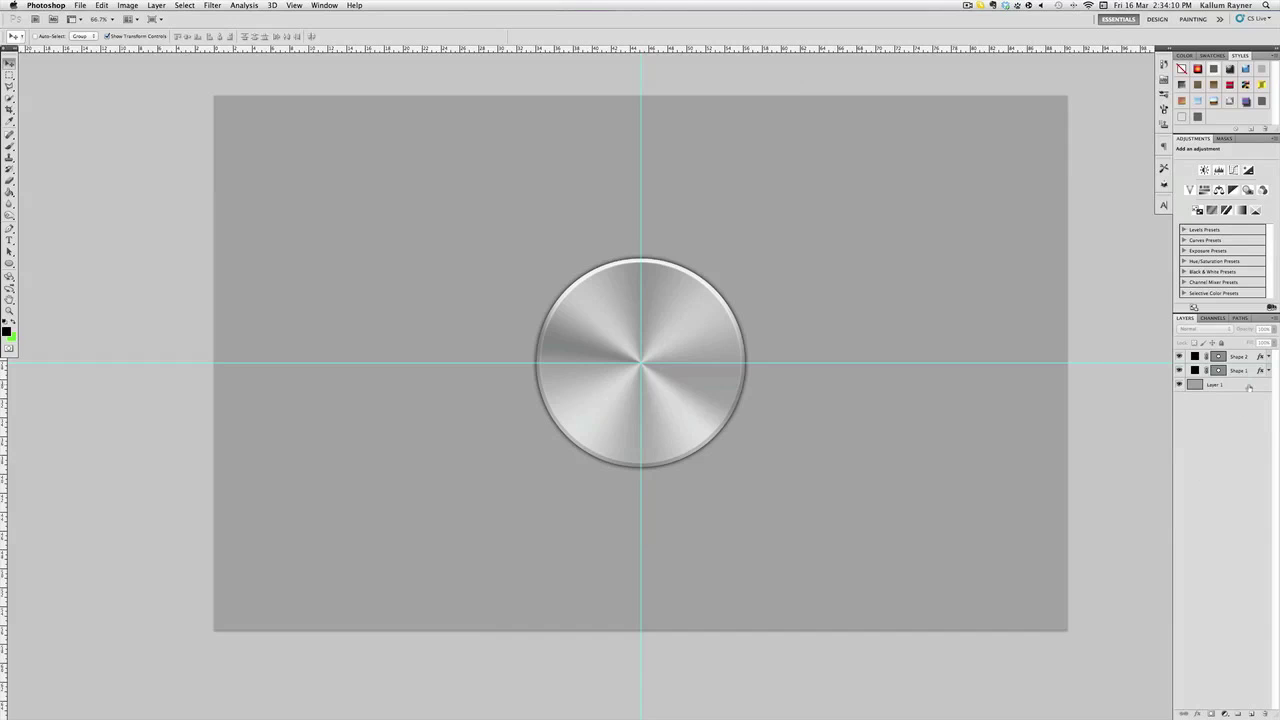
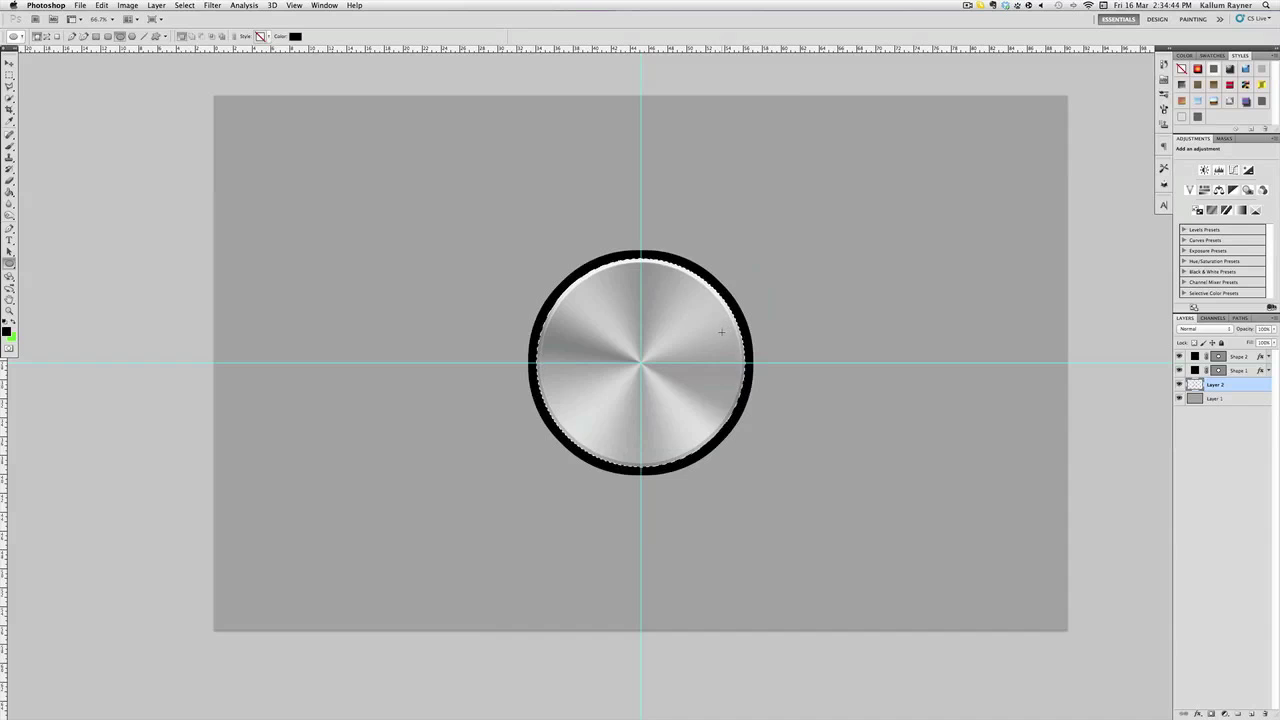
- Move the black ring away from behind the disc, undo the move and deselect the layer
click(9, 63)
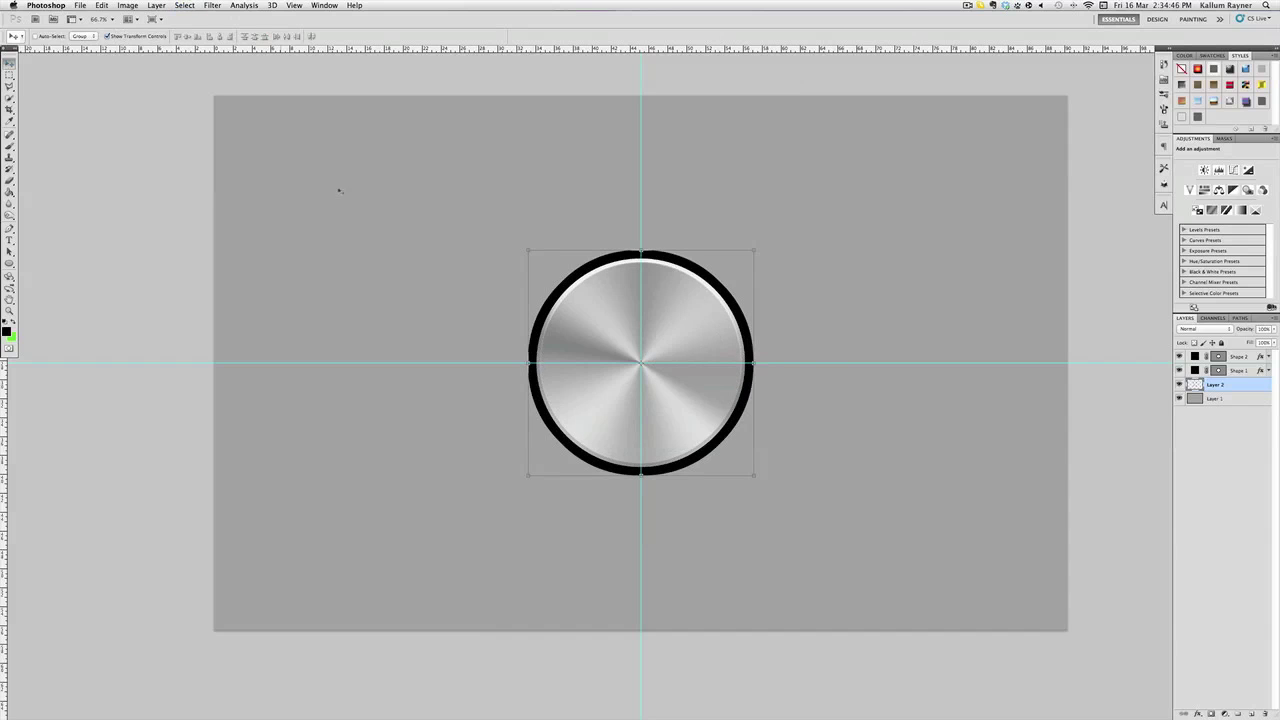
drag(654, 300, 847, 288)
key(super+z)
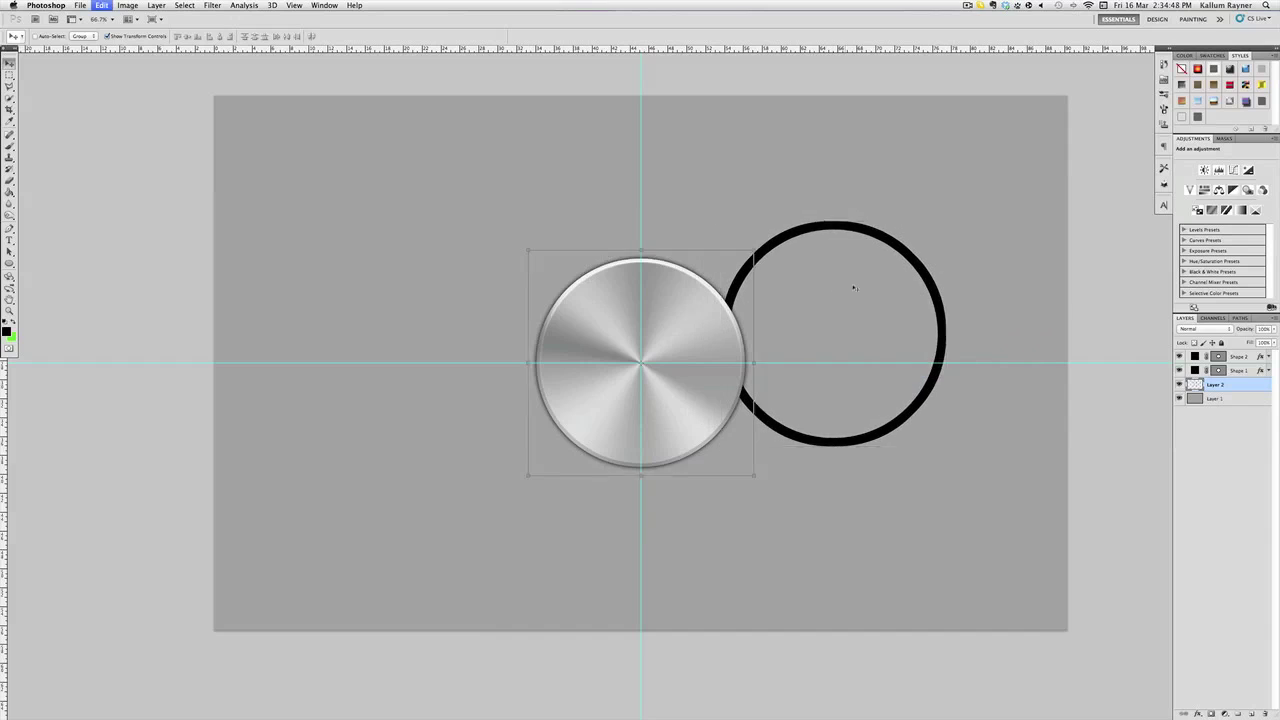
click(1240, 499)
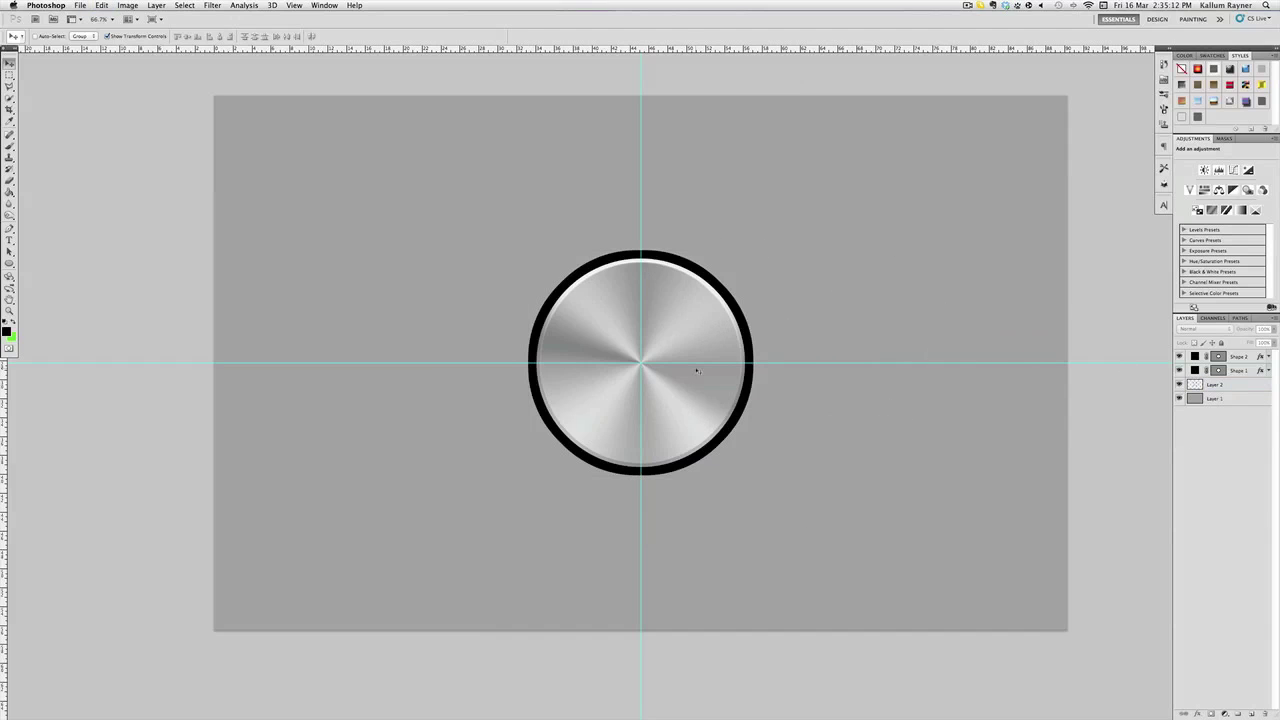
- Fill a new layer clipped to the black ring with dark grey #484848 and merge it down into the ring layer
click(1223, 385)
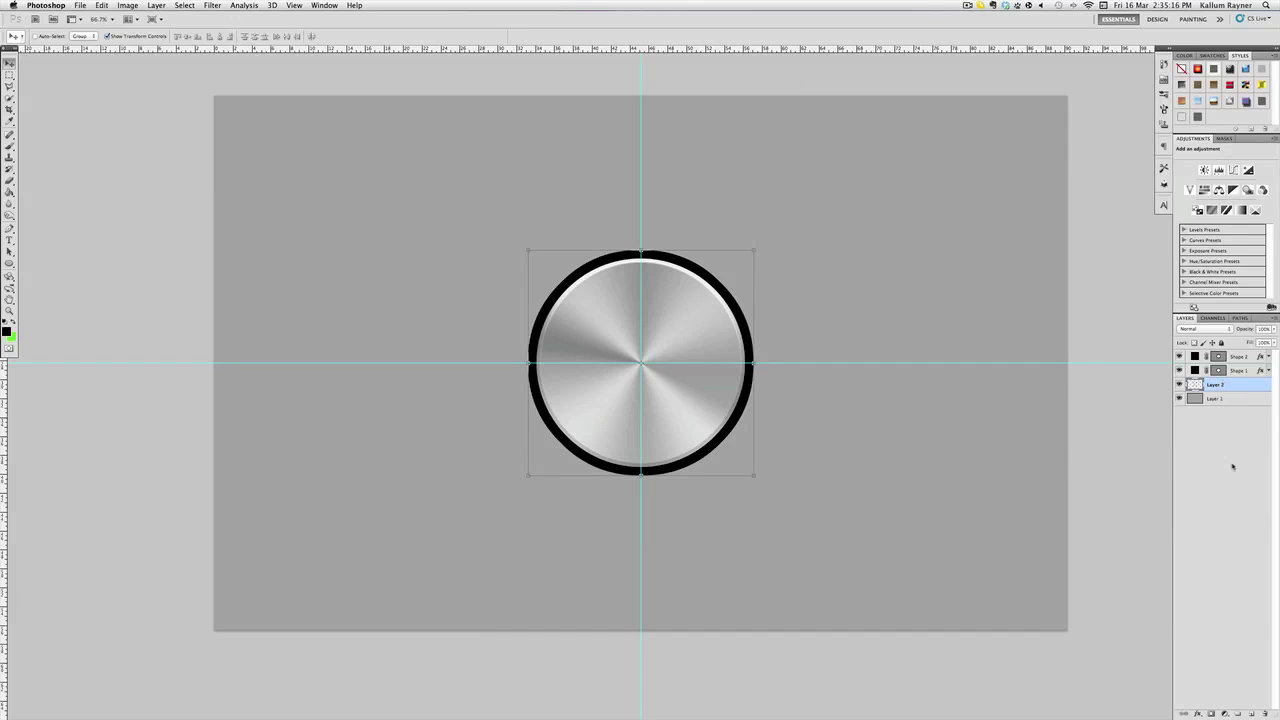
click(1251, 713)
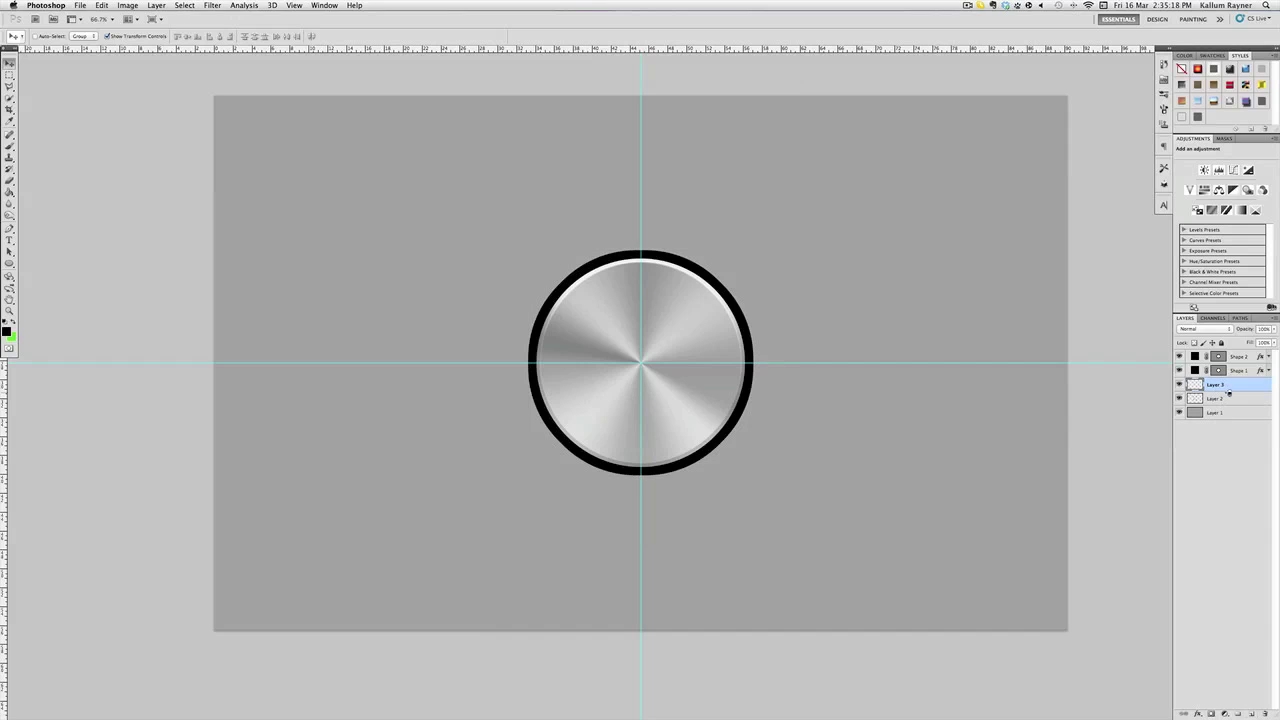
click(6, 332)
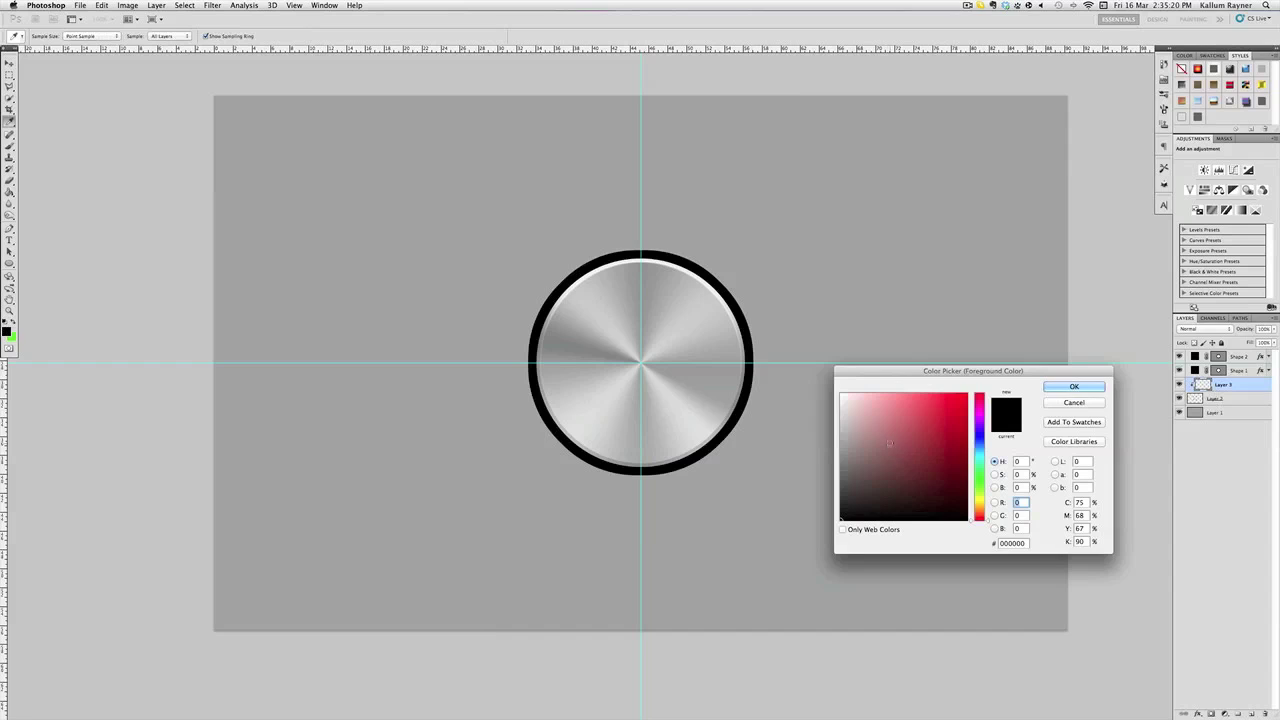
drag(894, 442, 838, 485)
click(1073, 387)
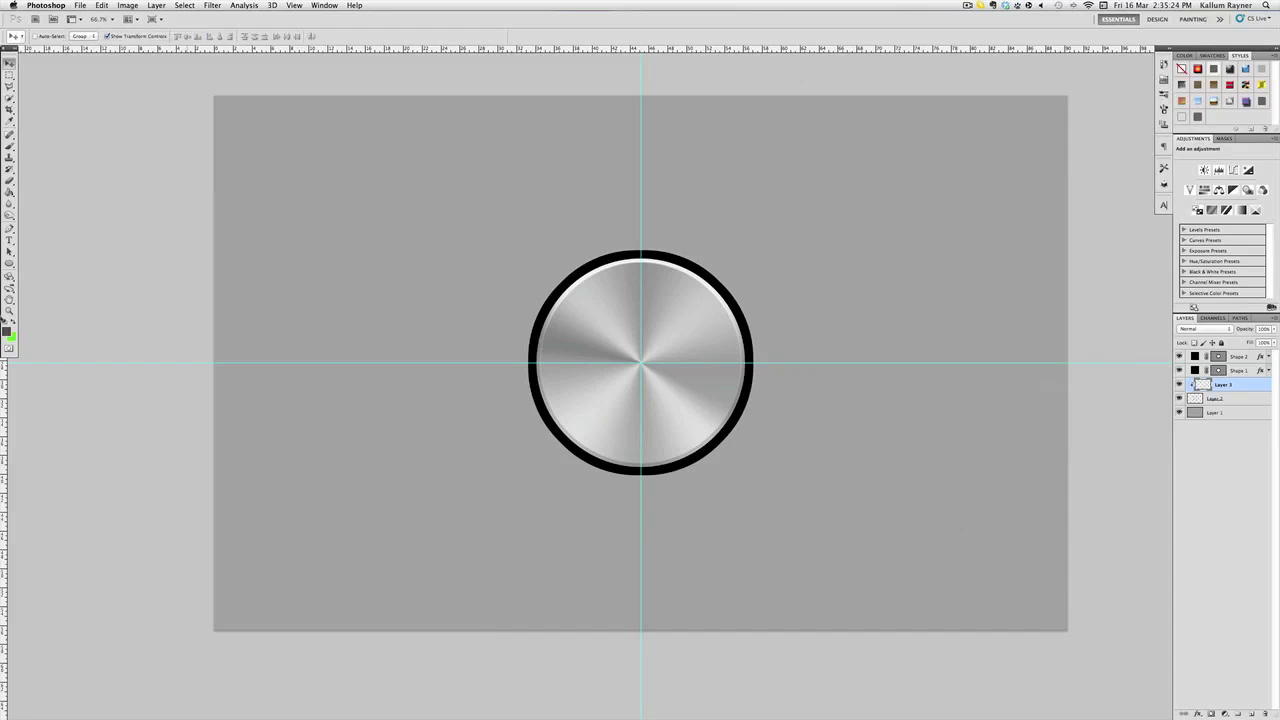
click(10, 190)
click(531, 358)
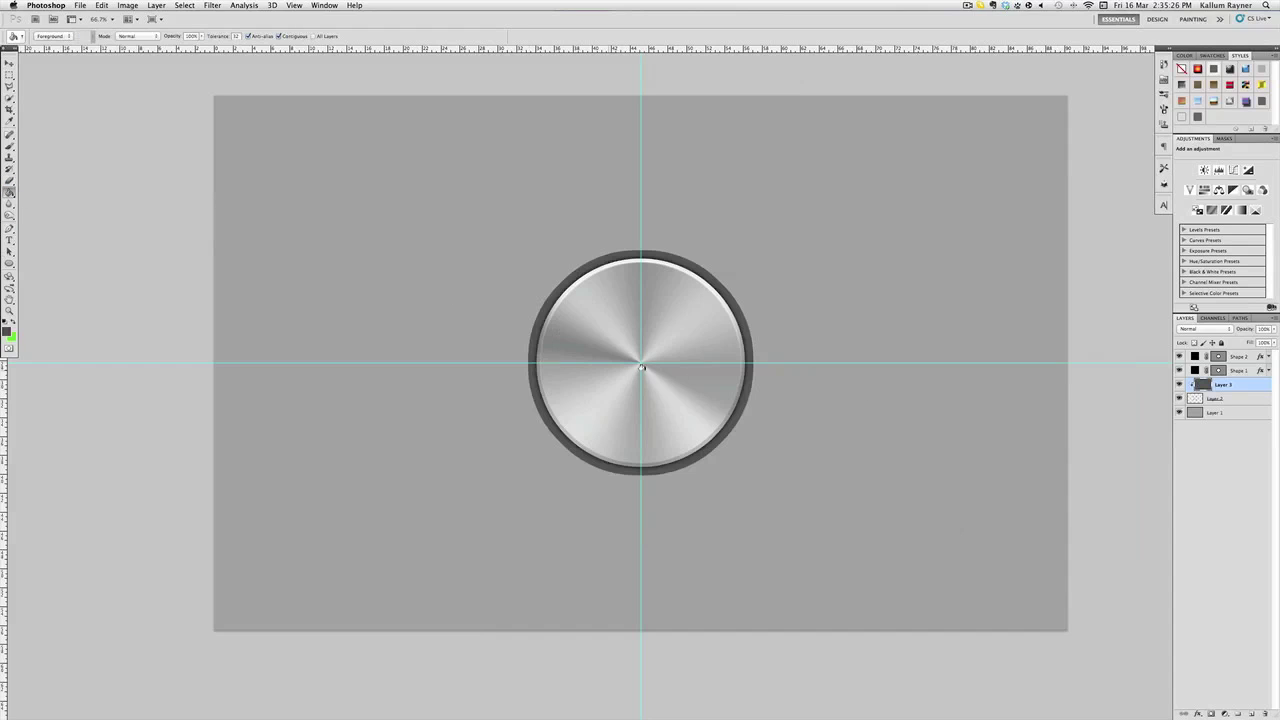
right_click(1239, 391)
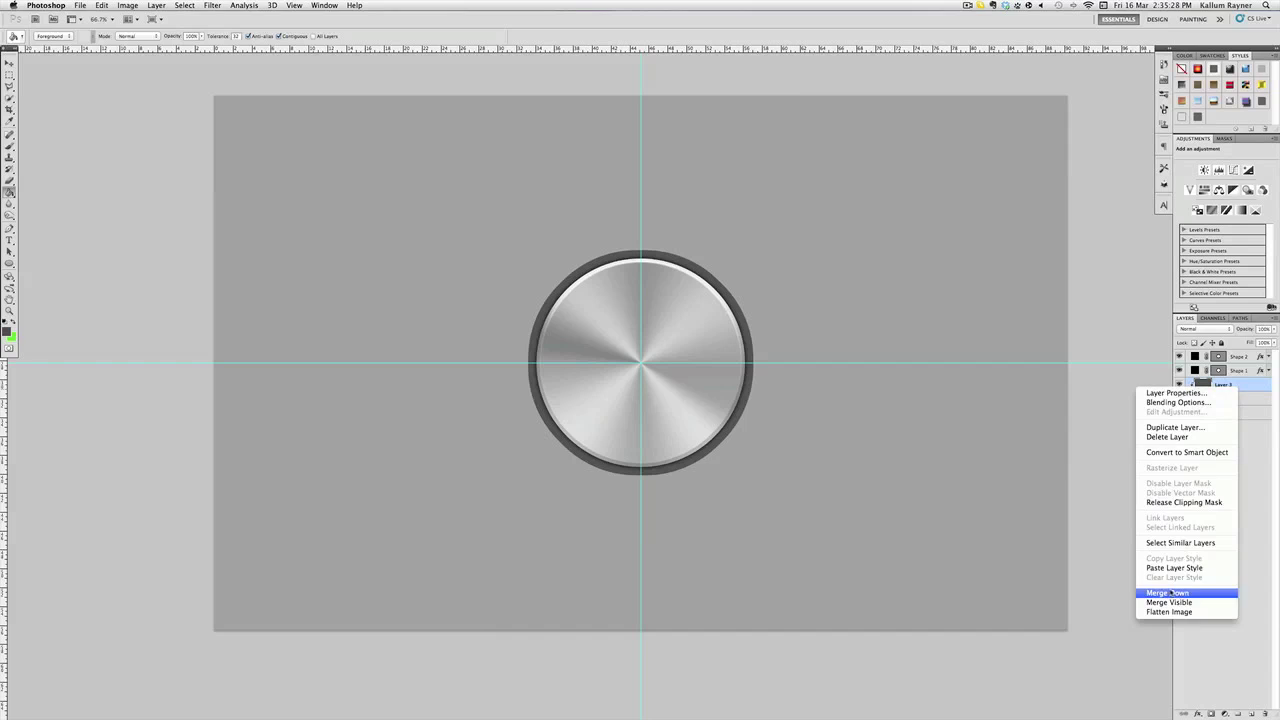
click(1185, 590)
- Add an inner shadow at 100% opacity to the grey ring, increase its choke and size, adjust its distance and accept the style
click(1199, 713)
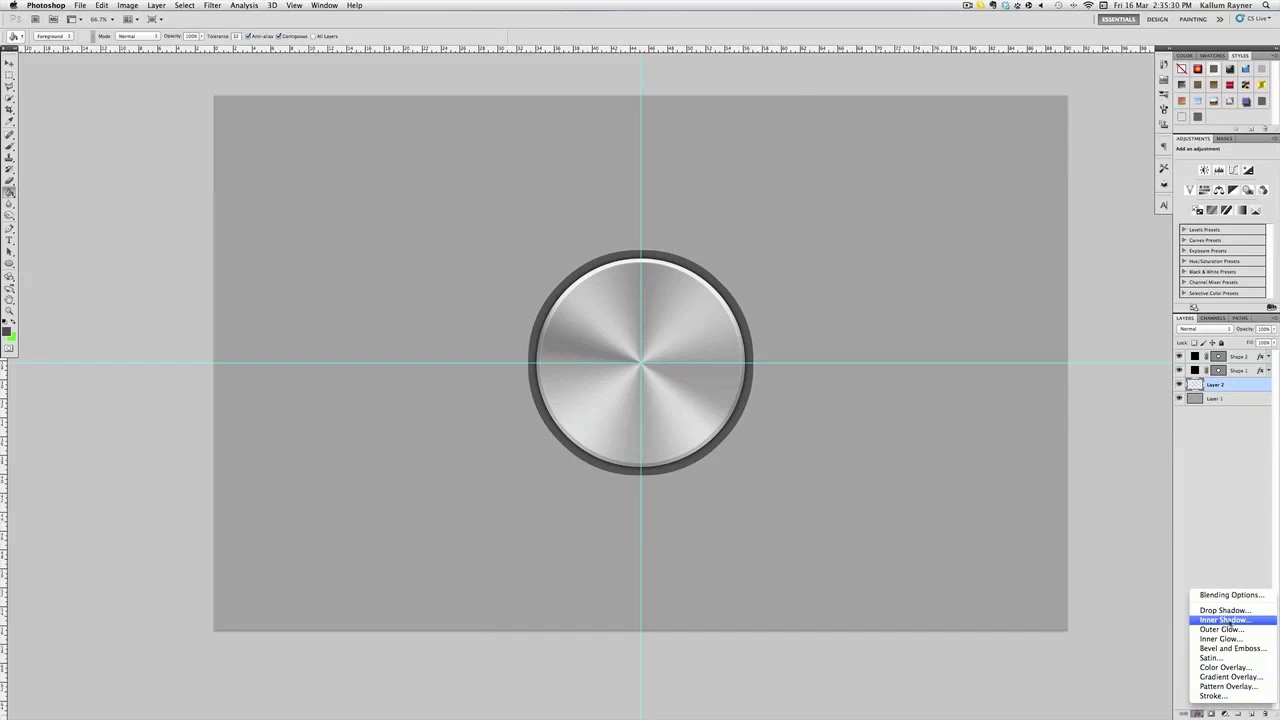
click(1215, 621)
drag(1043, 428, 1066, 428)
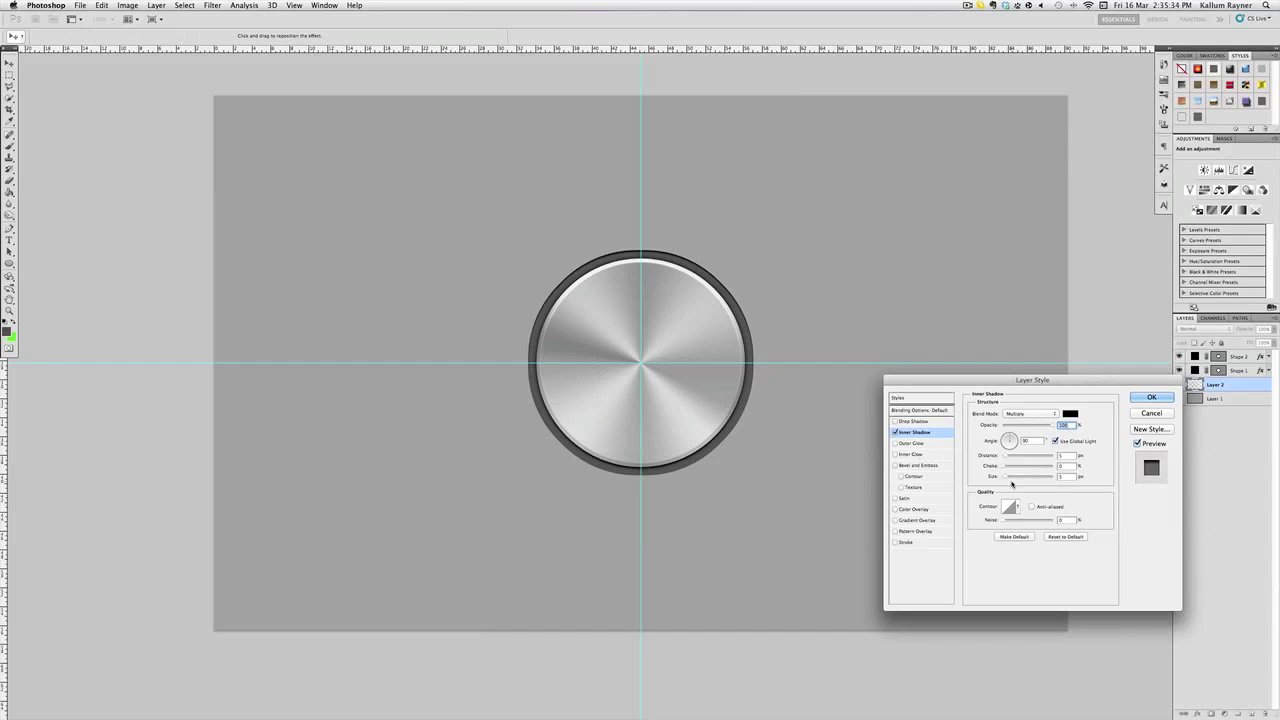
mouse_move(1007, 477)
mouse_down()
mouse_move(1013, 468)
mouse_move(1005, 481)
mouse_up()
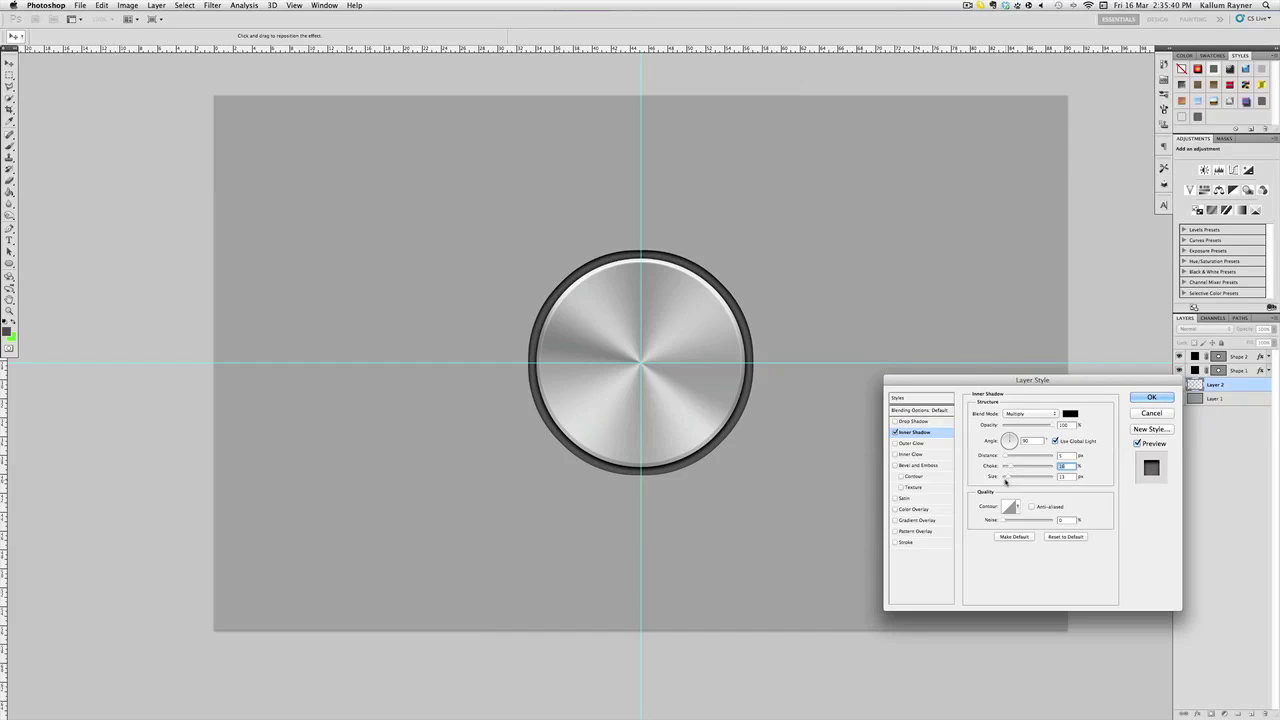
click(1064, 455)
key(Tab)
key(Tab)
click(1147, 398)
click(1268, 385)
- On a new layer below the ring, draw a larger circle centered on the guide intersection, extending beyond the dark ring
click(1226, 385)
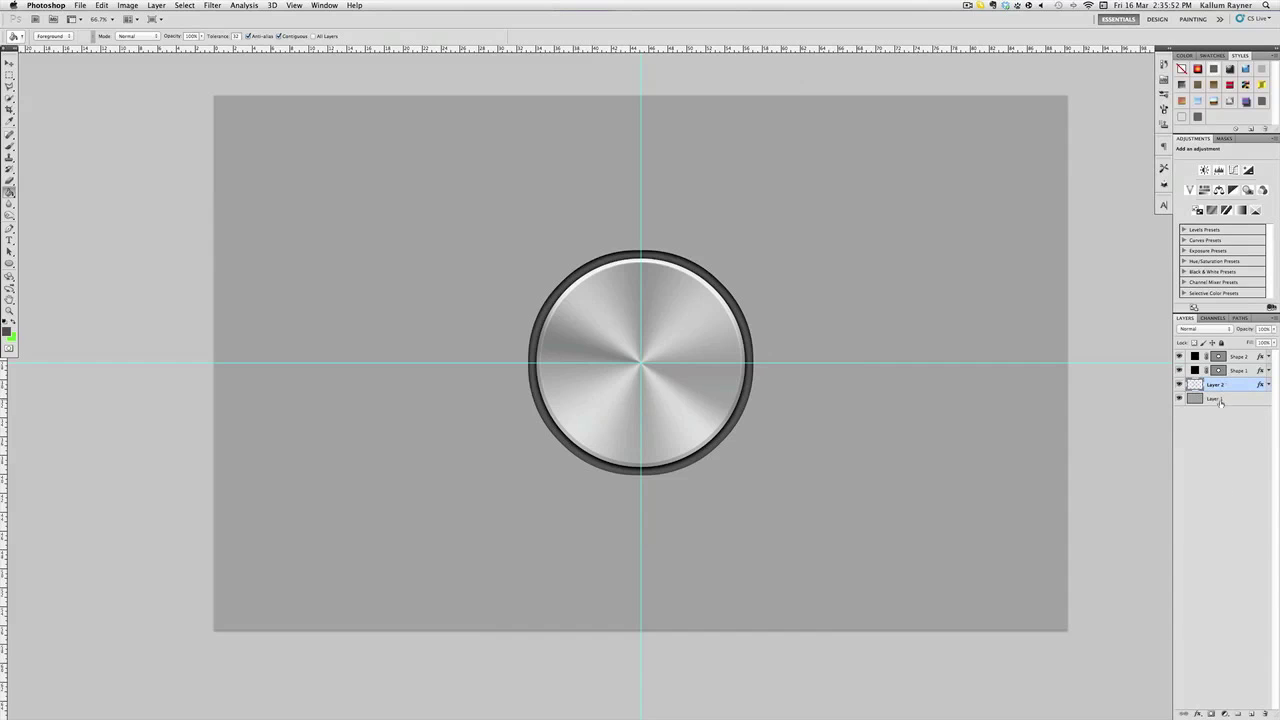
super+click(1253, 714)
click(9, 263)
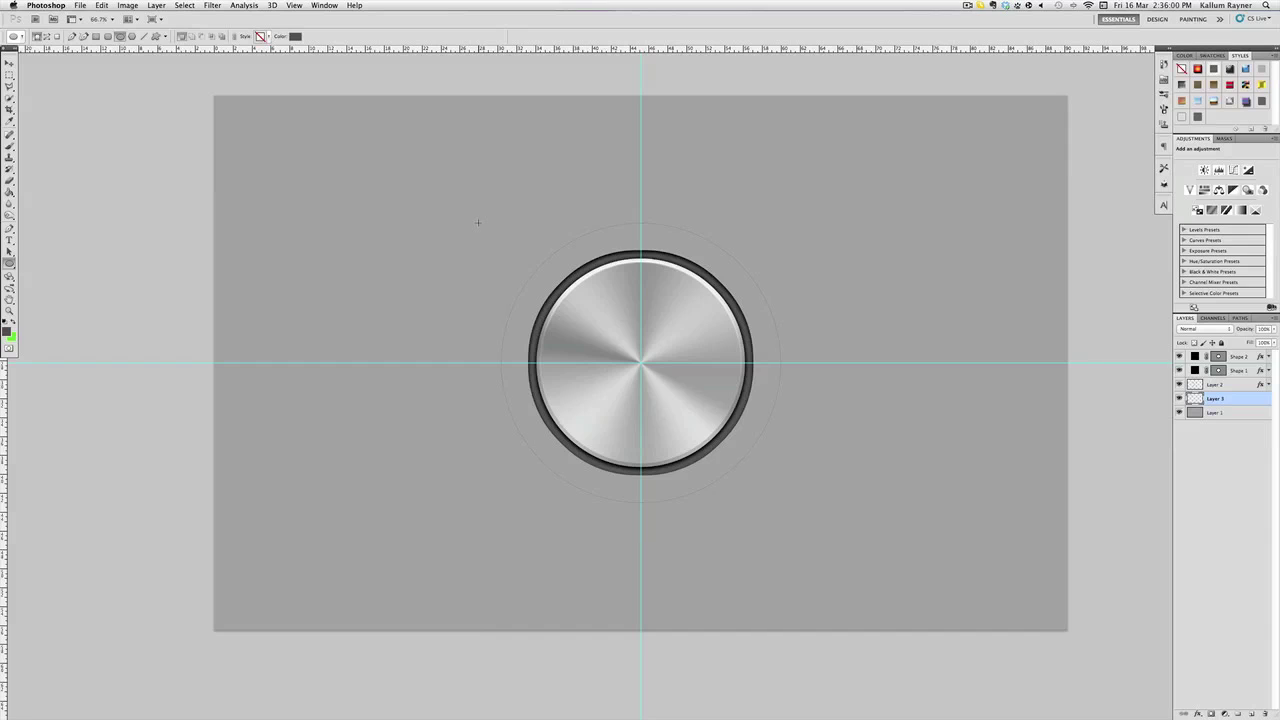
drag(477, 221, 479, 224)
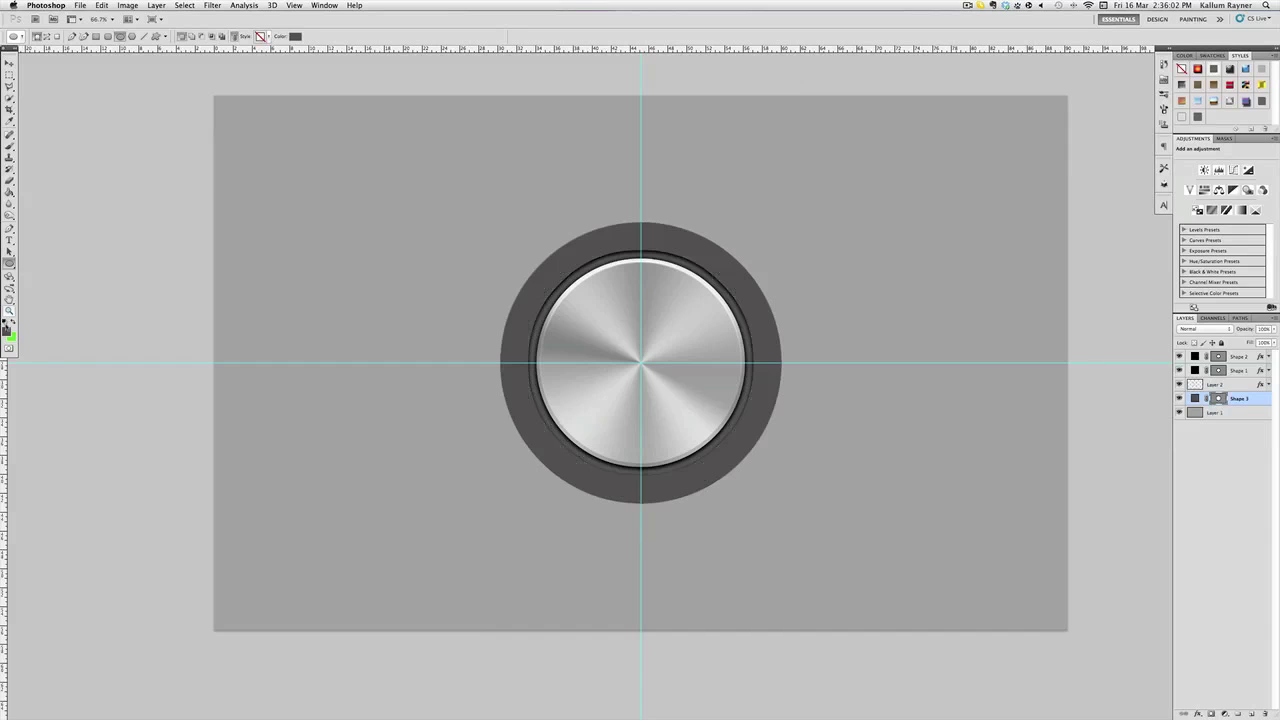
- Change the large circle's fill color to light grey and deselect the layers
double_click(1195, 398)
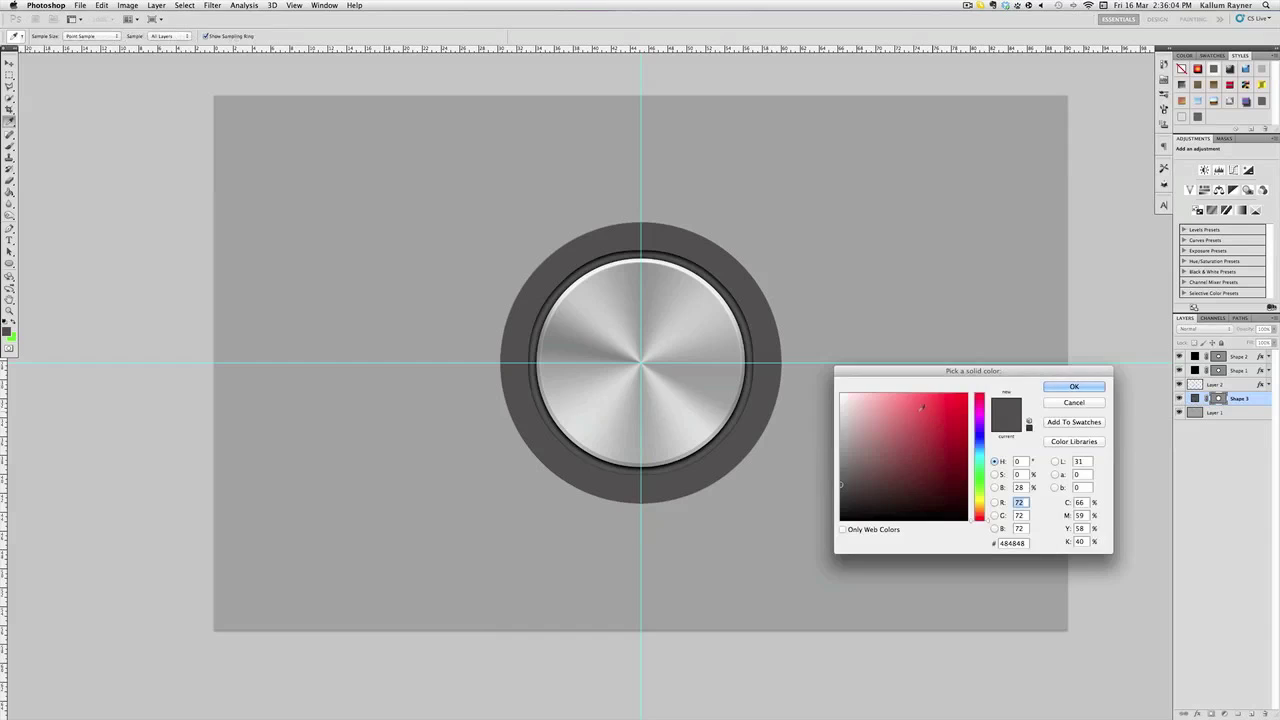
click(1074, 384)
key(alt+bracketright)
key(alt+bracketright)
key(alt+bracketright)
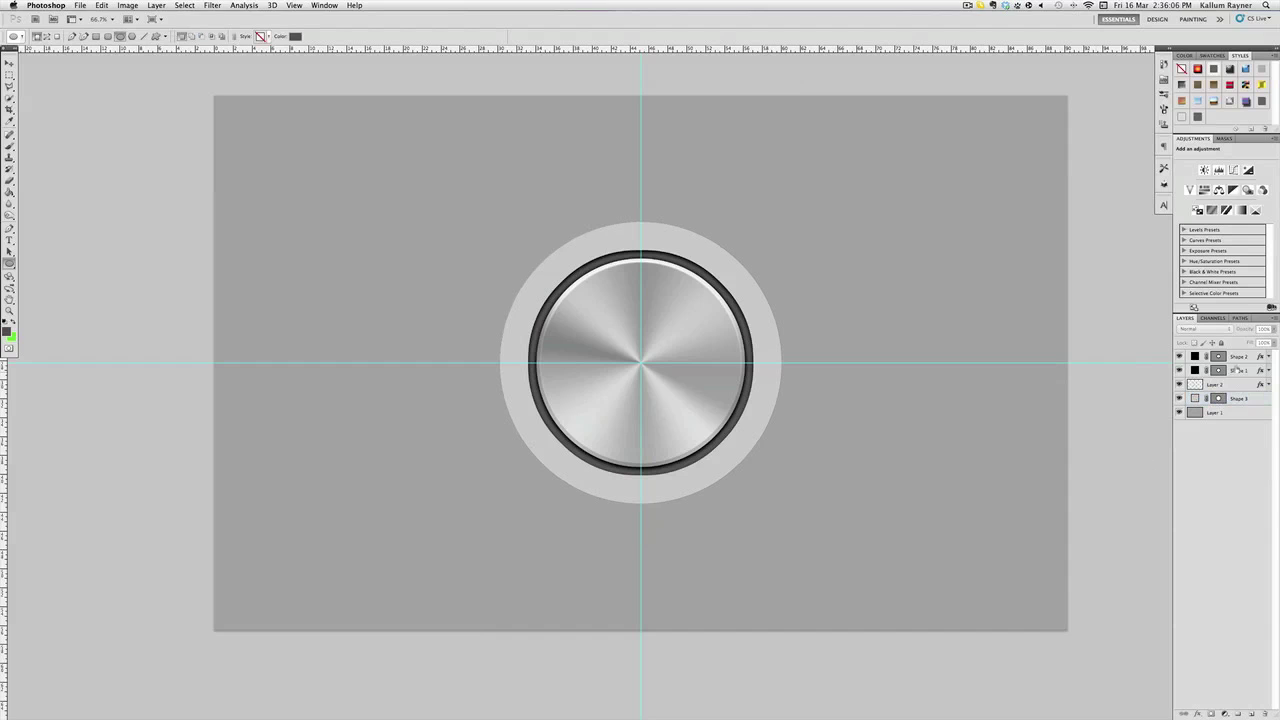
- Copy the layer style of the metallic disc on Shape 1 and paste it onto the large outer circle, Shape 3
key(v)
key(v)
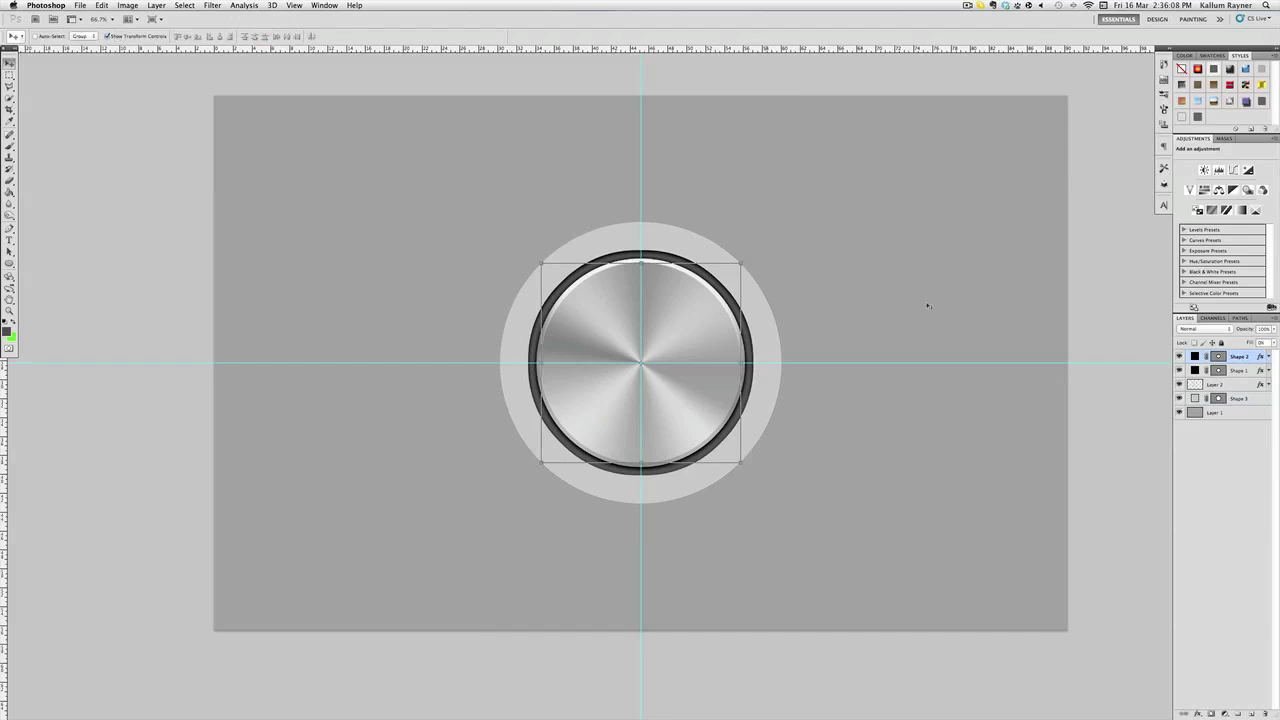
key(alt+bracketleft)
drag(686, 386, 892, 289)
key(super+z)
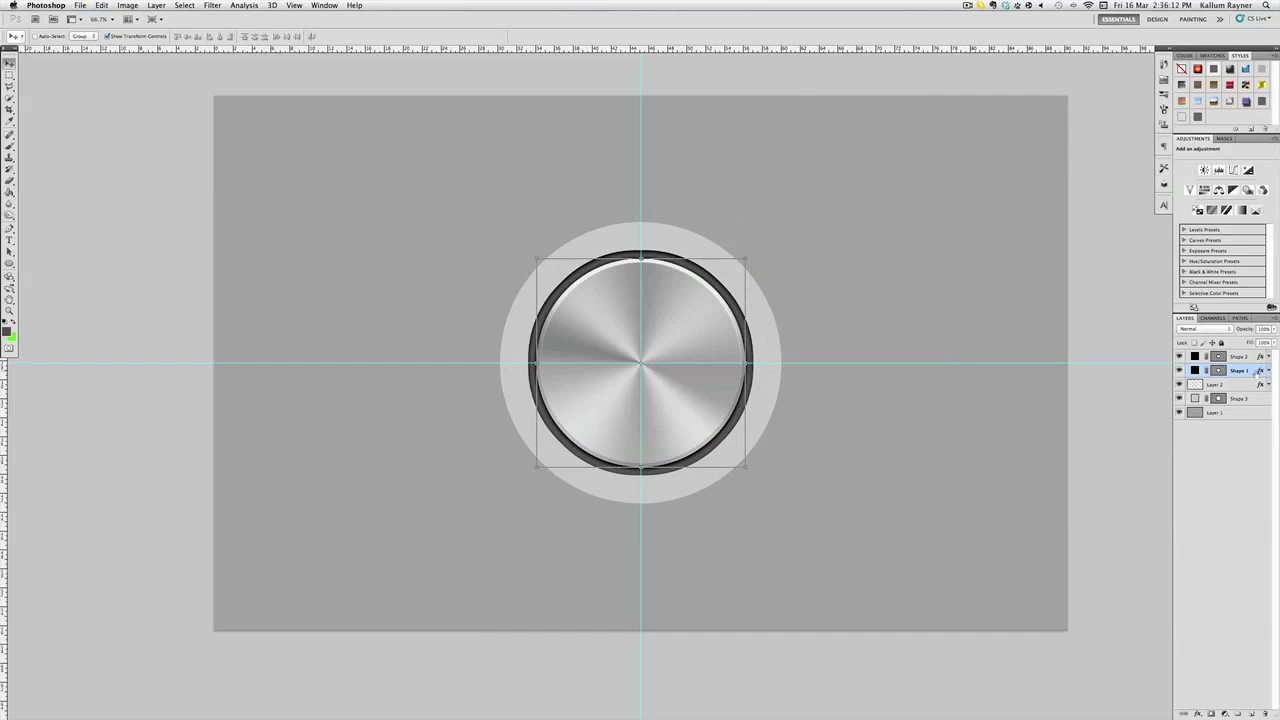
right_click(1252, 371)
click(1196, 525)
right_click(1244, 399)
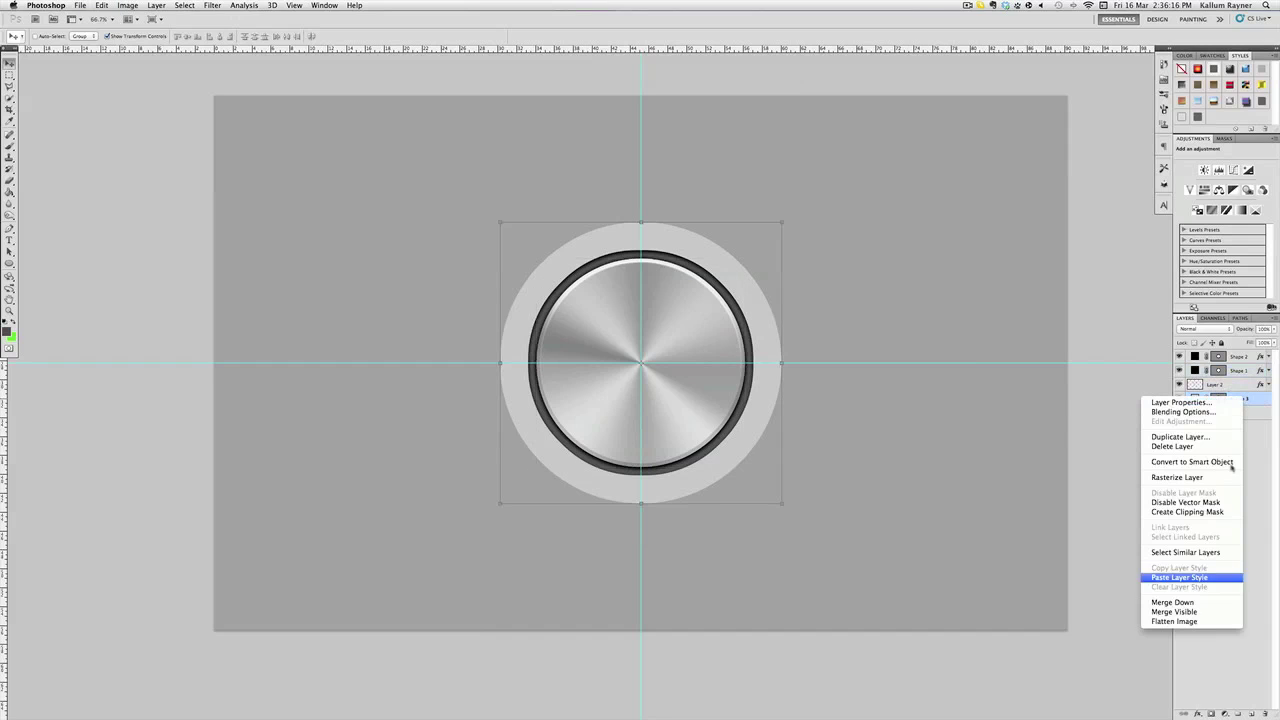
click(1190, 577)
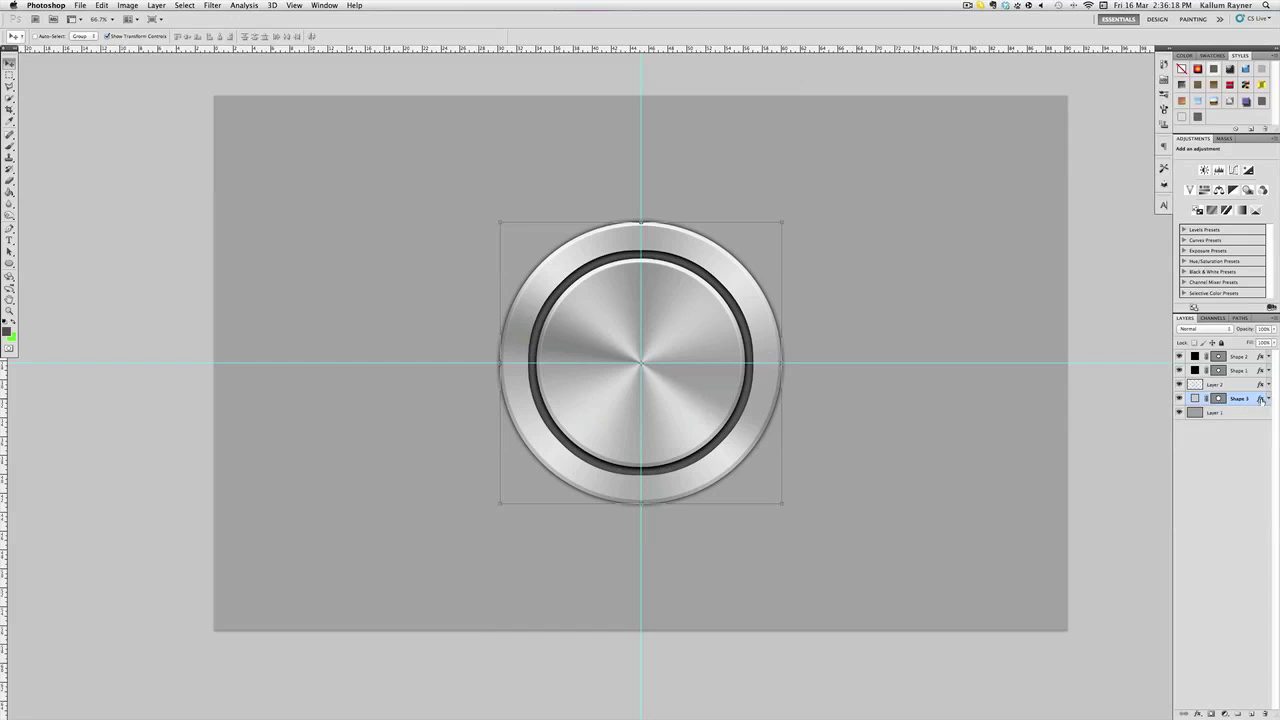
- Increase the bevel size of the outer circle's layer style, set the highlight opacity to 100%, and accept the style
double_click(1262, 400)
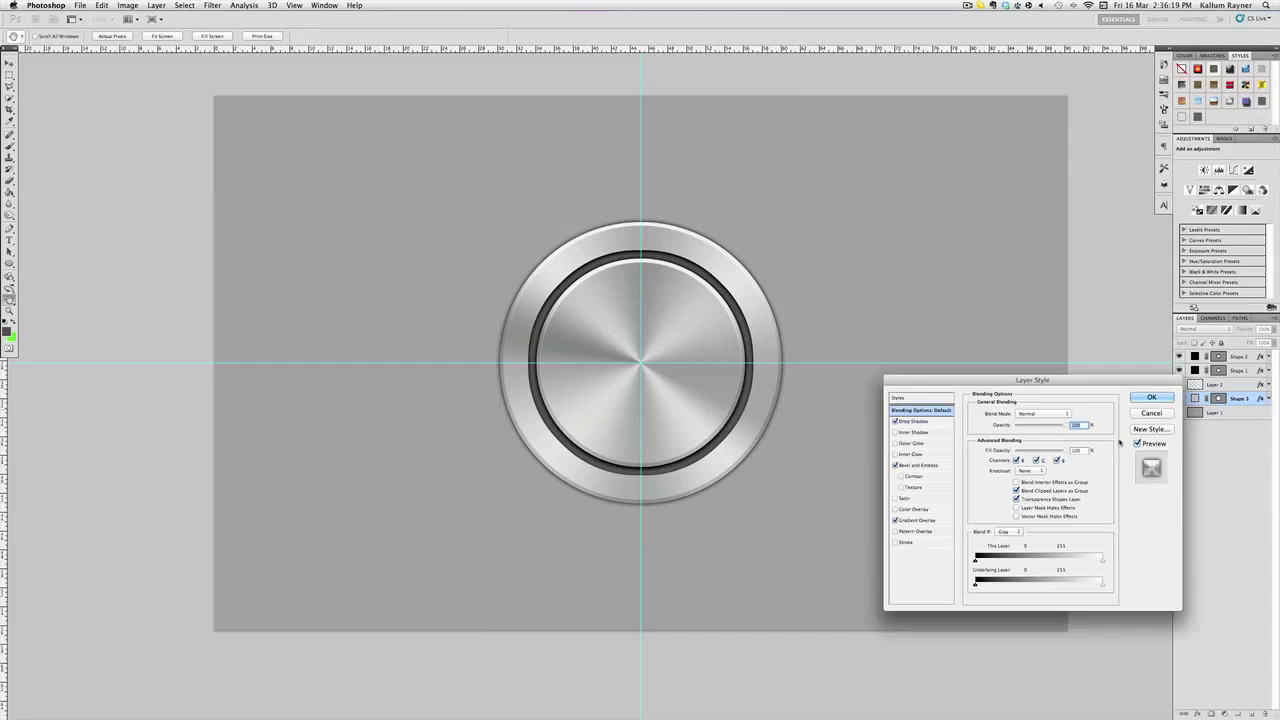
click(920, 465)
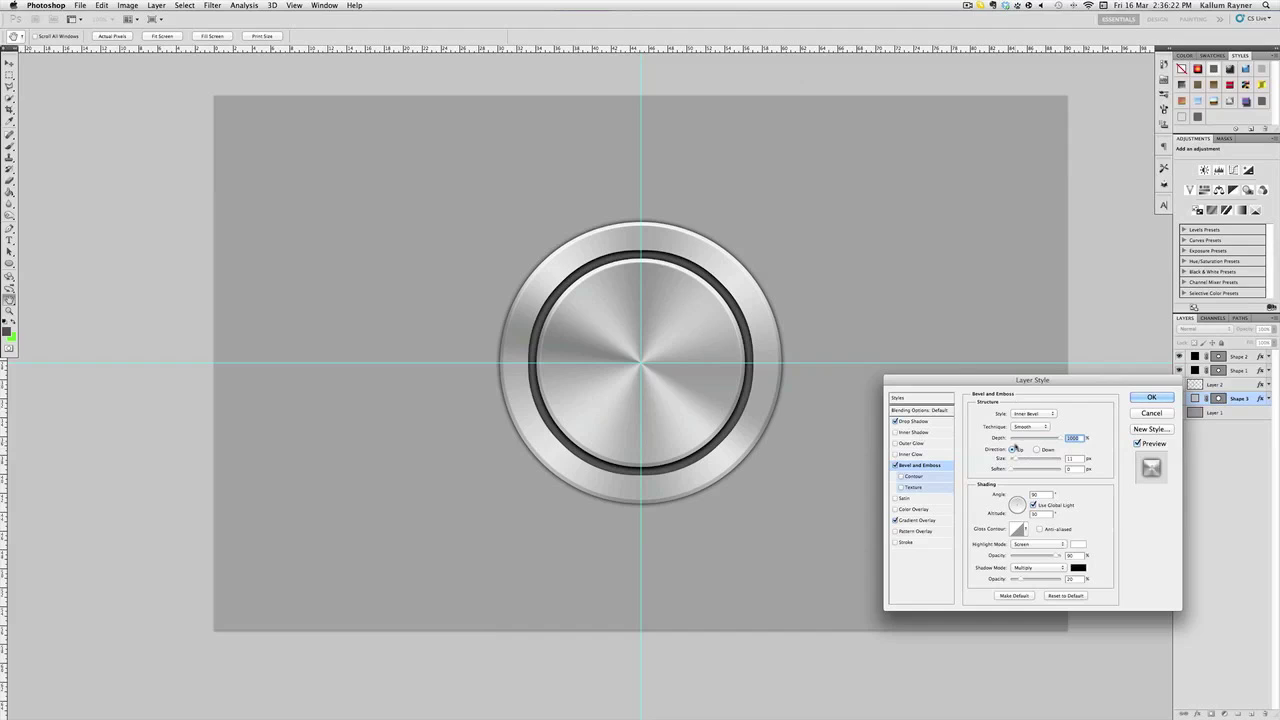
drag(1018, 459, 1116, 446)
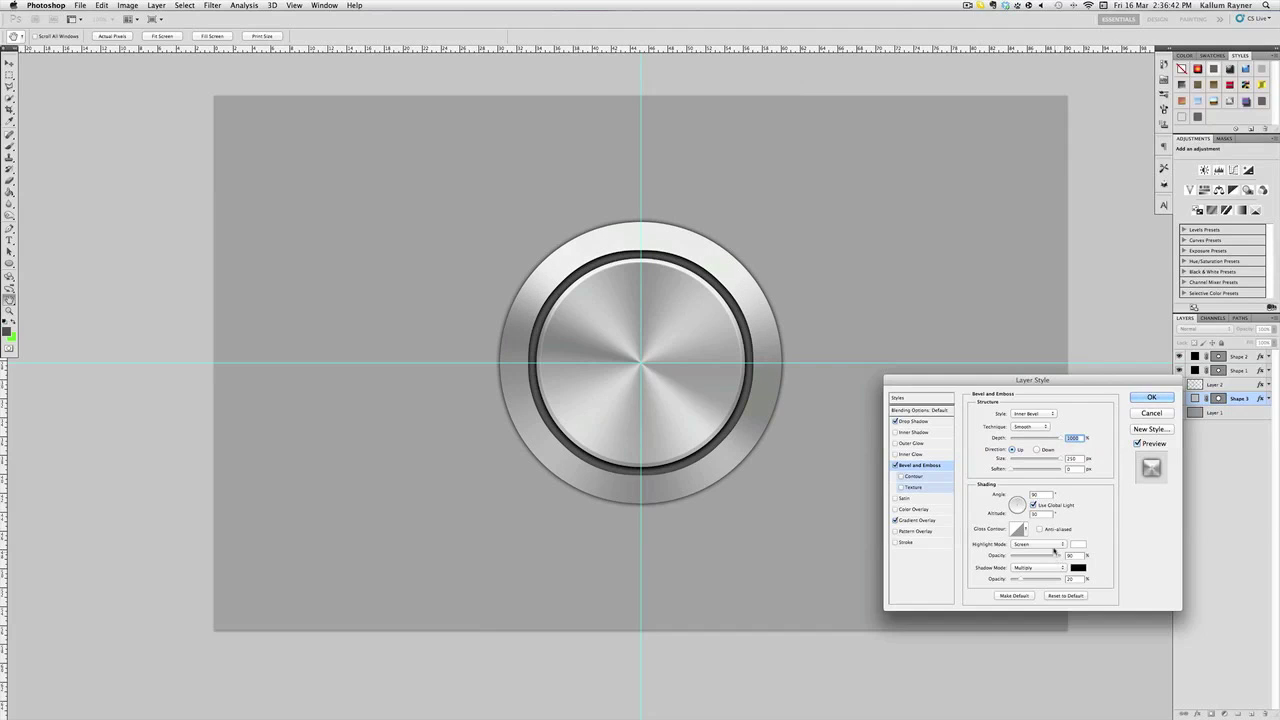
mouse_move(1035, 461)
mouse_down()
mouse_move(1053, 463)
mouse_move(1013, 458)
mouse_move(1025, 458)
mouse_up()
drag(1058, 555, 1080, 556)
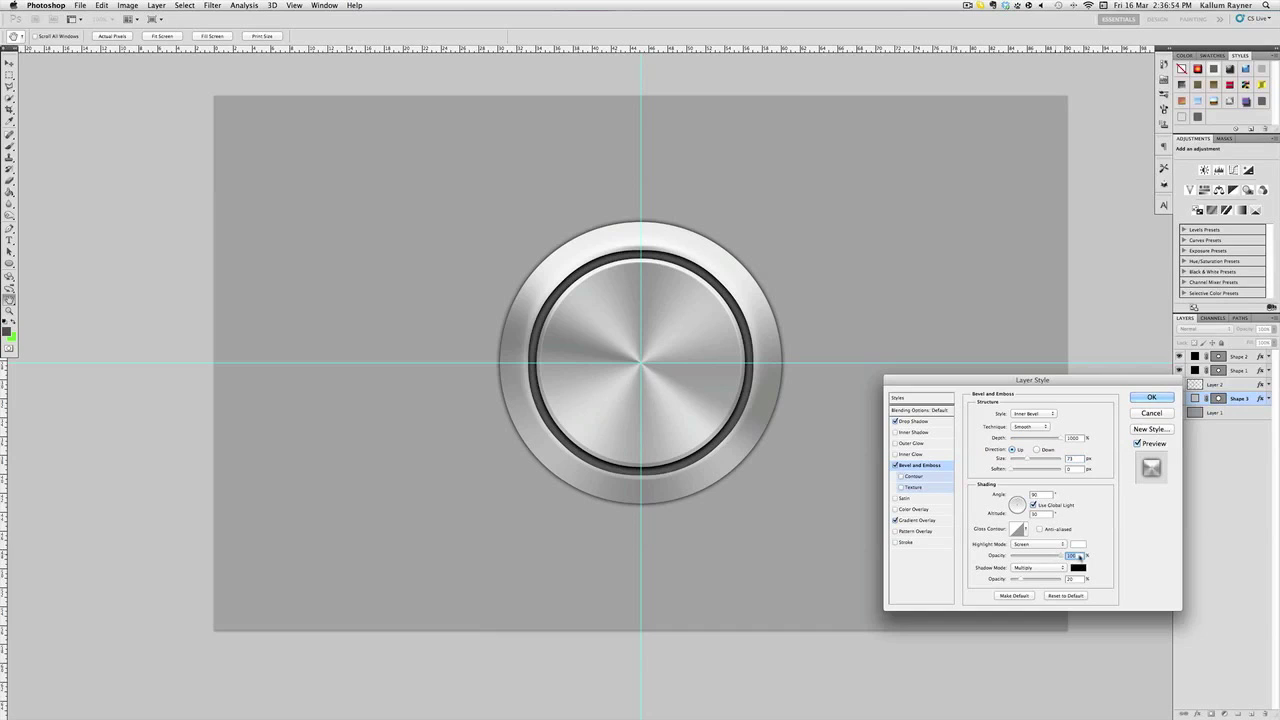
drag(1028, 458, 1037, 460)
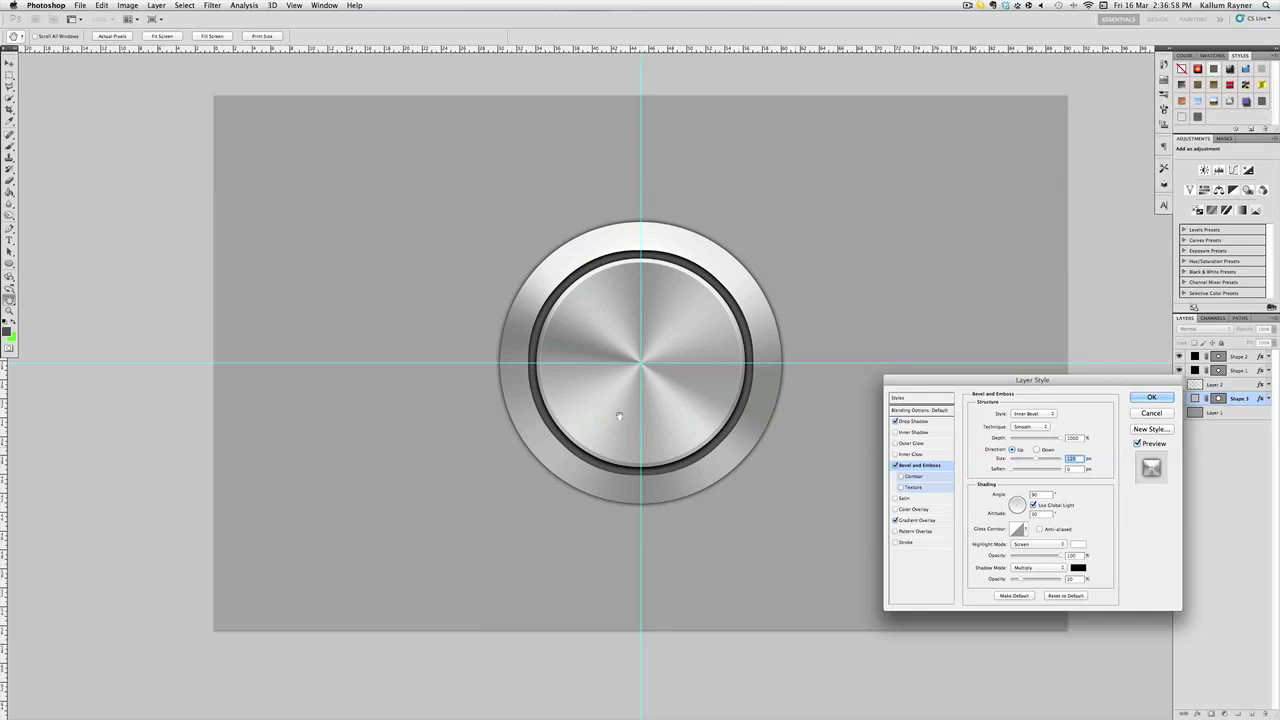
click(1151, 397)
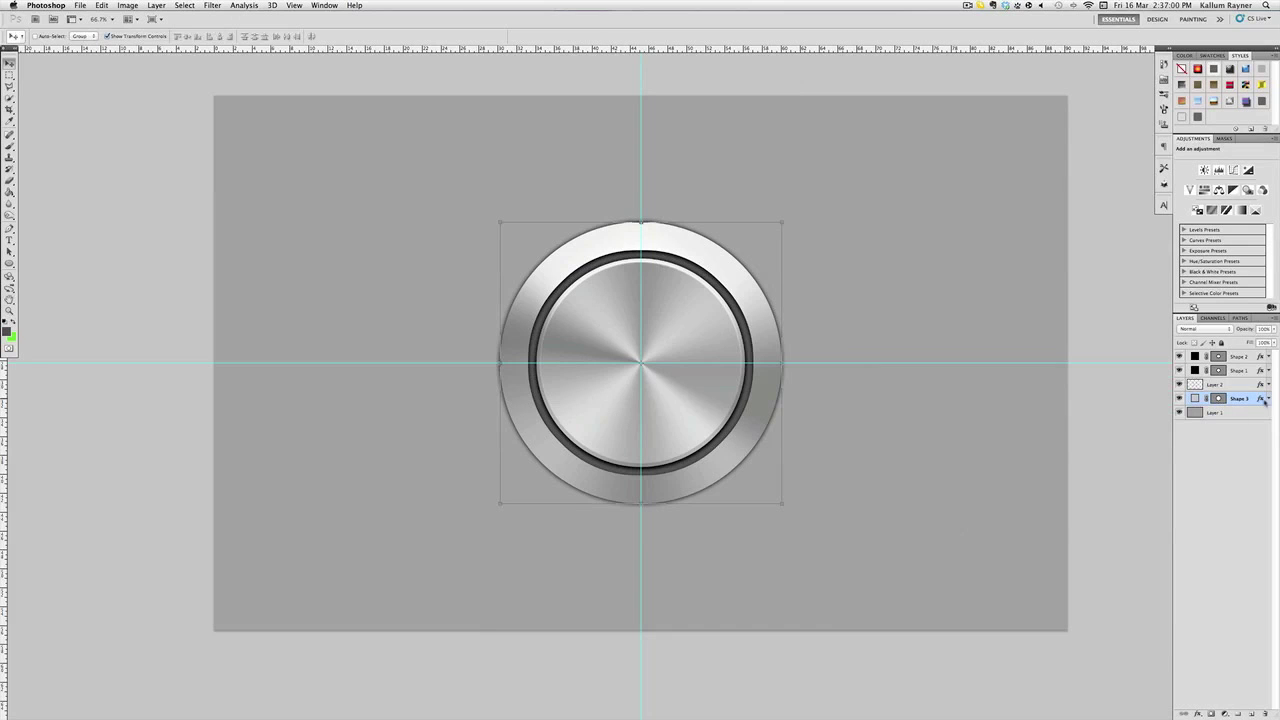
- On a new layer below the dark ring, load the ring's outline as a selection, shift it slightly downward and fill it with white
click(1252, 714)
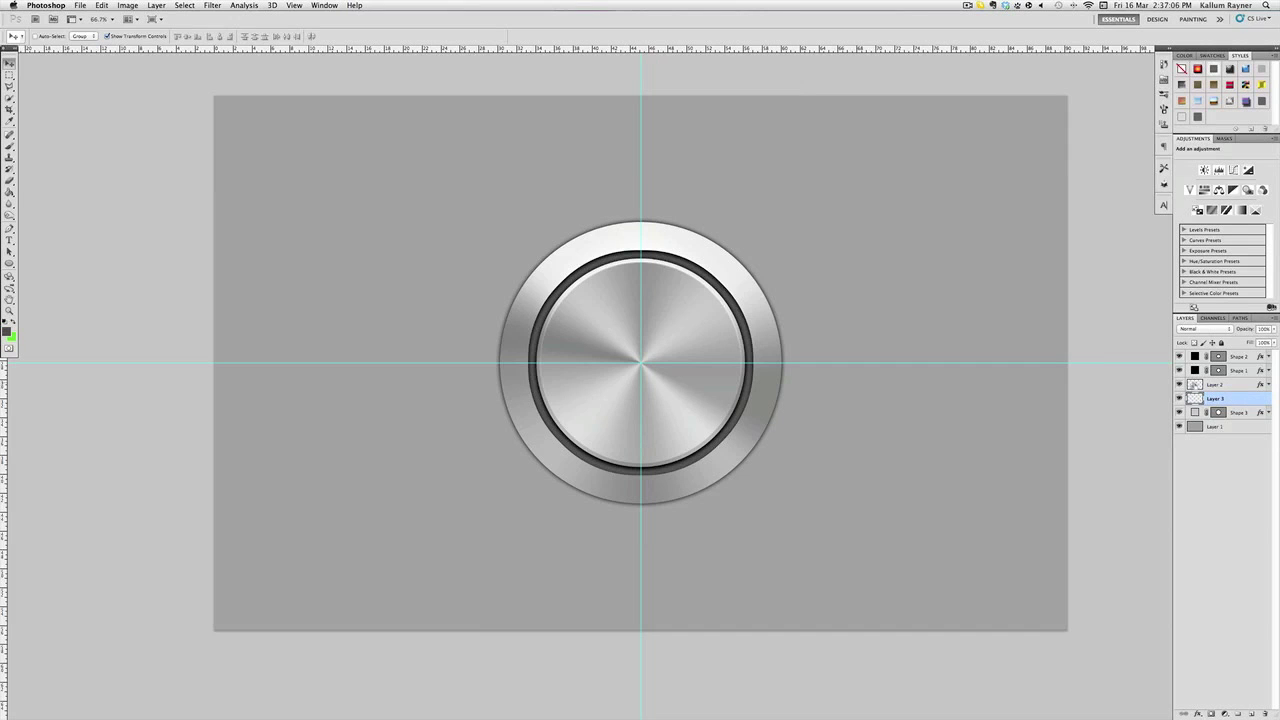
super+click(1194, 384)
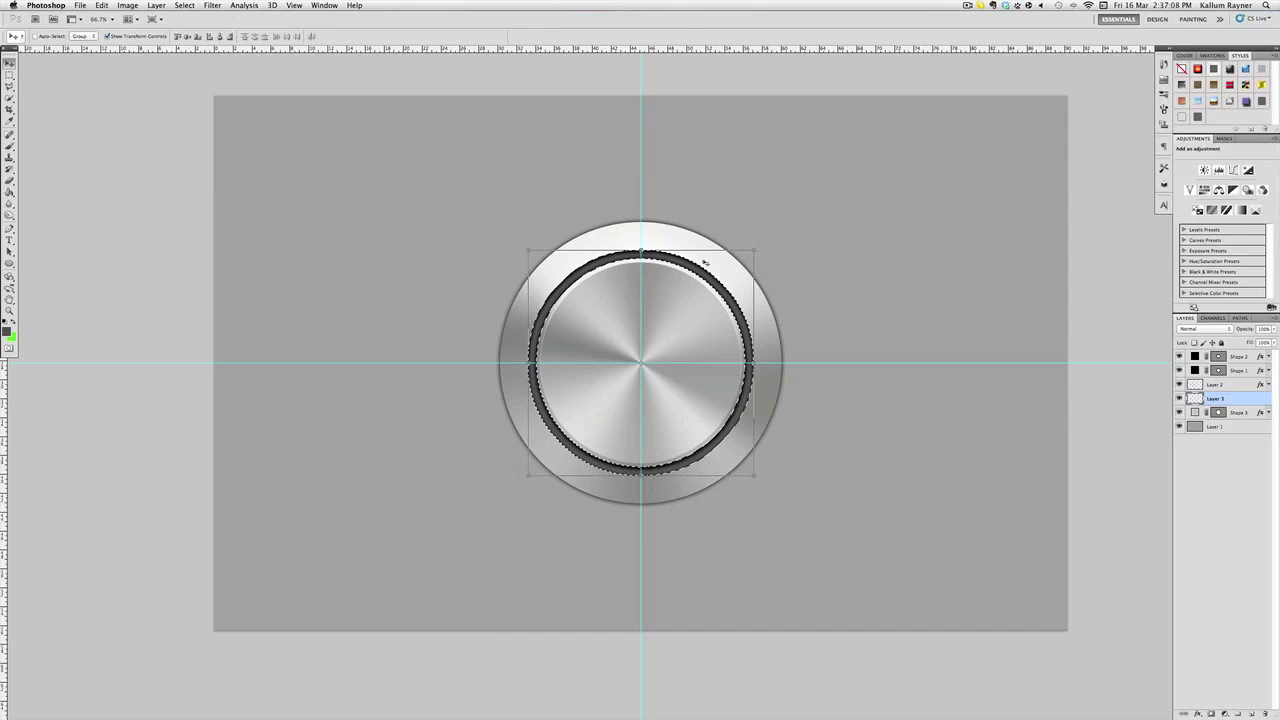
key(super+j)
click(723, 231)
click(9, 76)
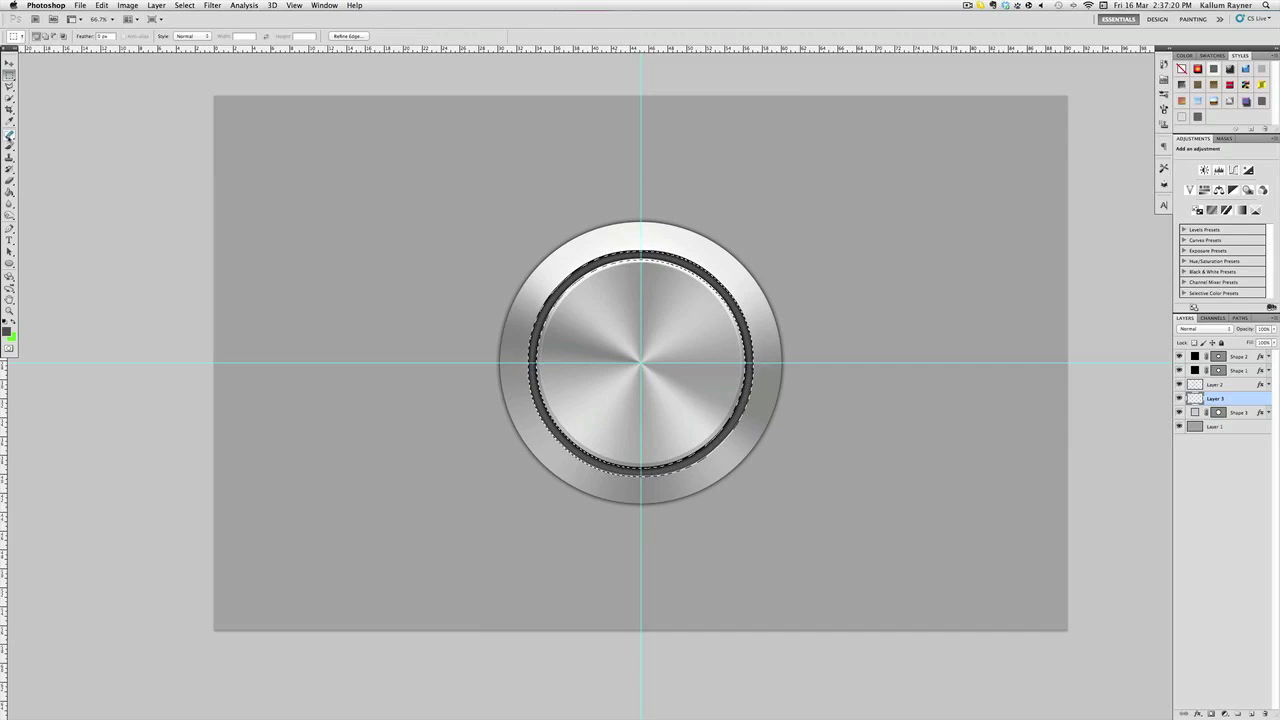
click(9, 190)
click(6, 321)
click(14, 323)
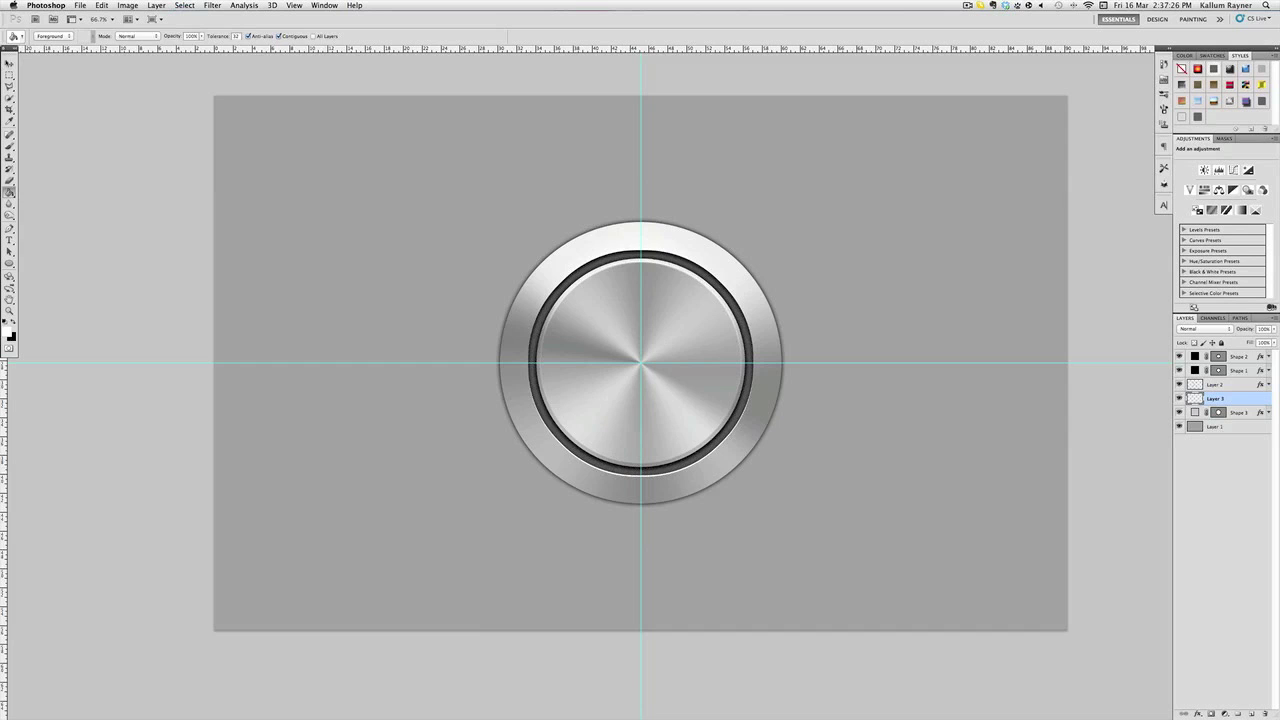
- Set the white highlight layer's opacity to 50% and deselect the layers
click(9, 63)
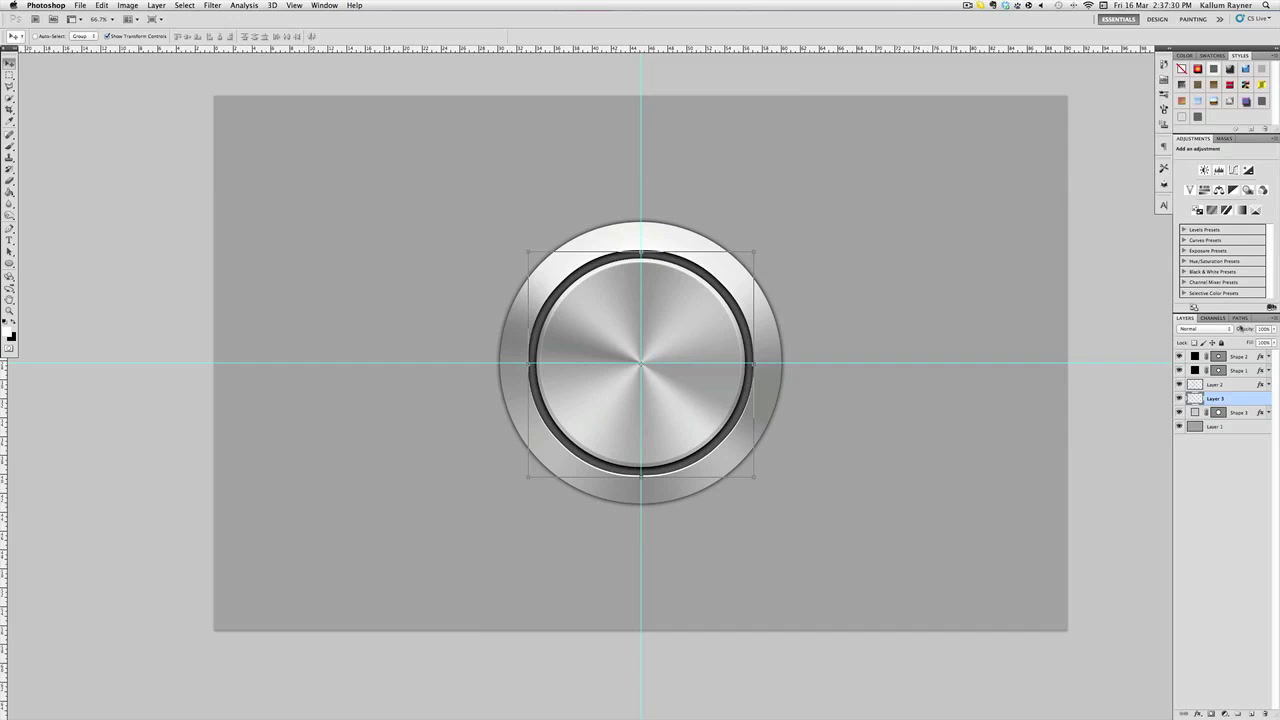
click(1266, 328)
text(50)
key(Return)
click(1261, 529)
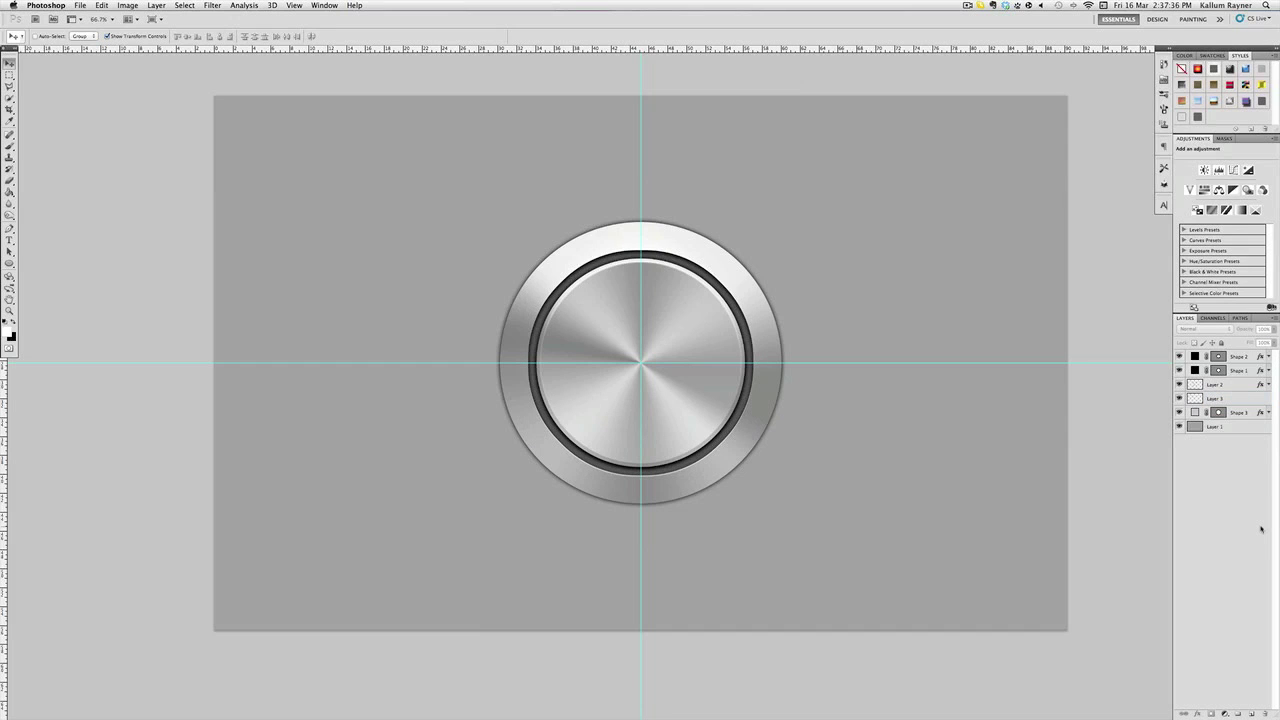
- On a new top layer, draw a straight 45-degree pen path from the knob's center toward the lower right, ending on the outer ring
click(1237, 357)
click(1249, 714)
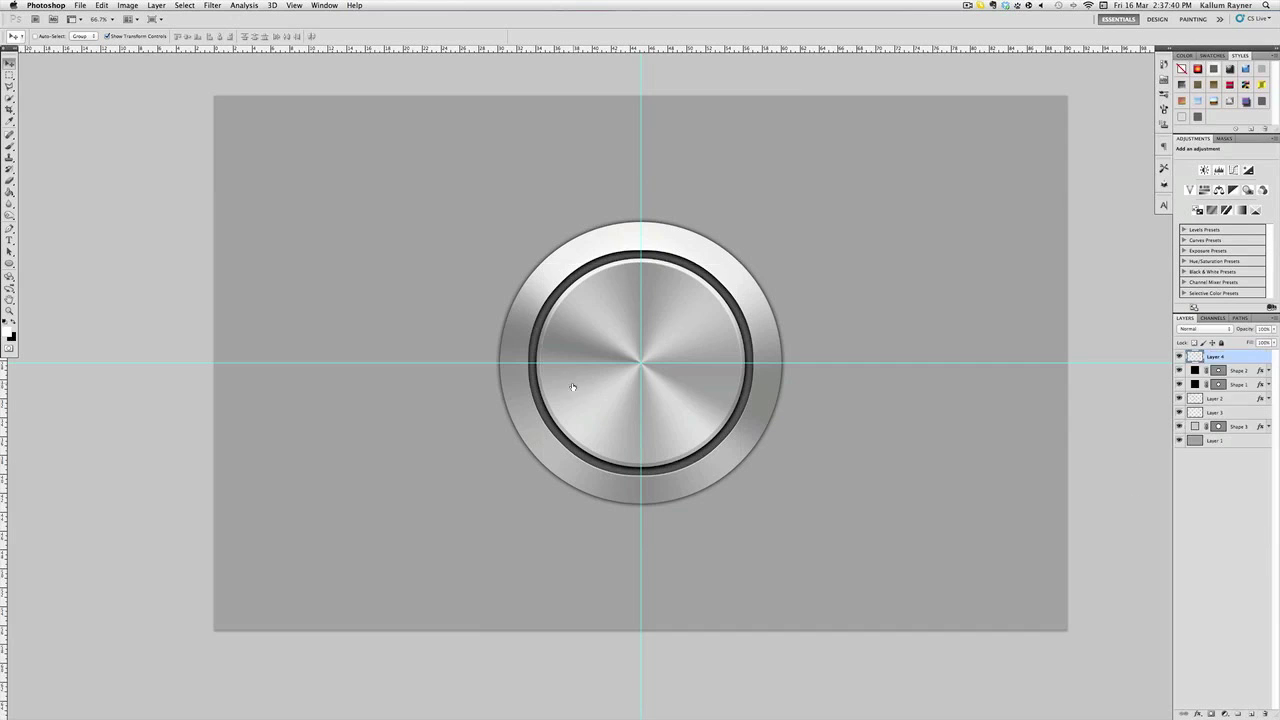
click(9, 262)
key(d)
click(9, 228)
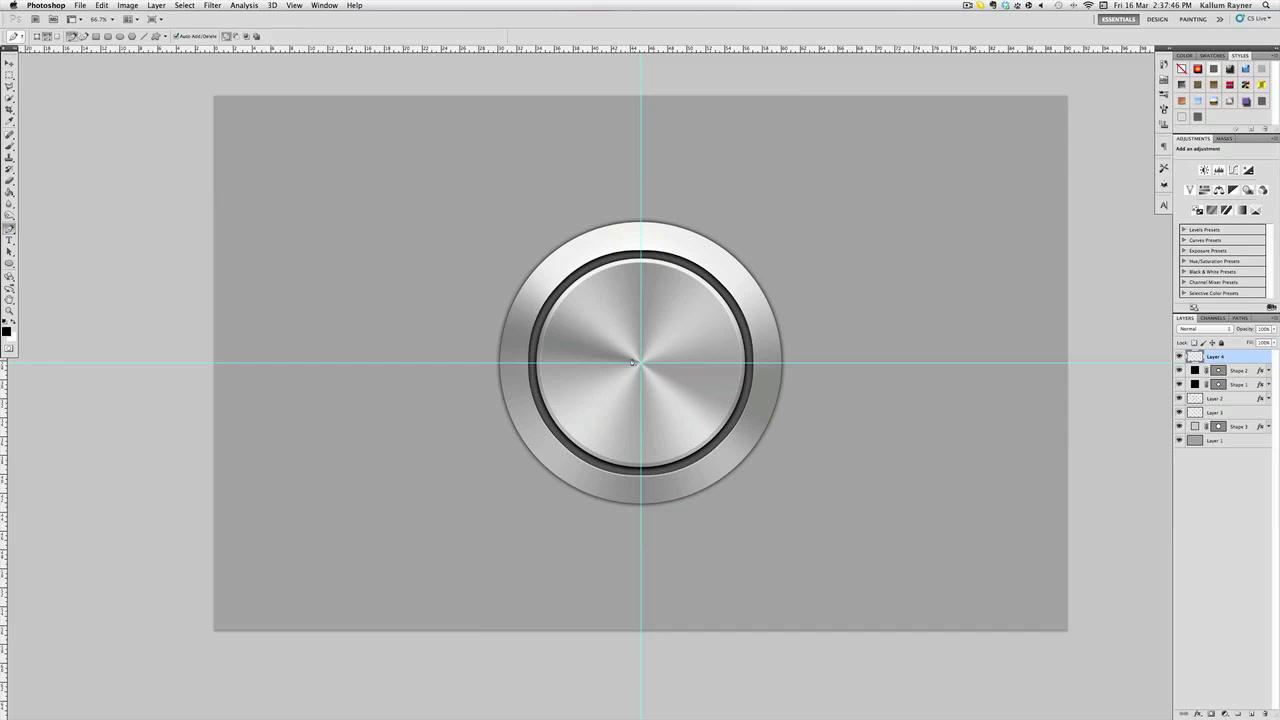
shift+click(746, 466)
- Stroke the diagonal path with a 10 px black brush and delete the path
click(9, 146)
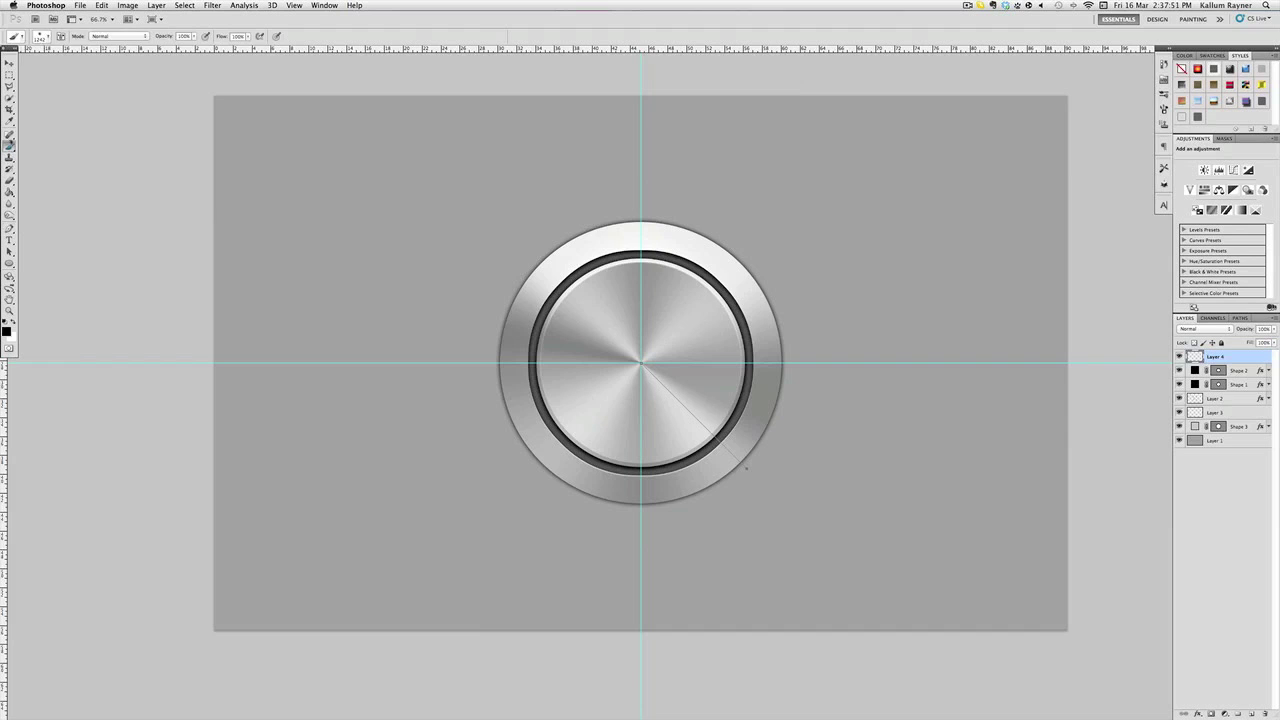
click(50, 36)
text(10)
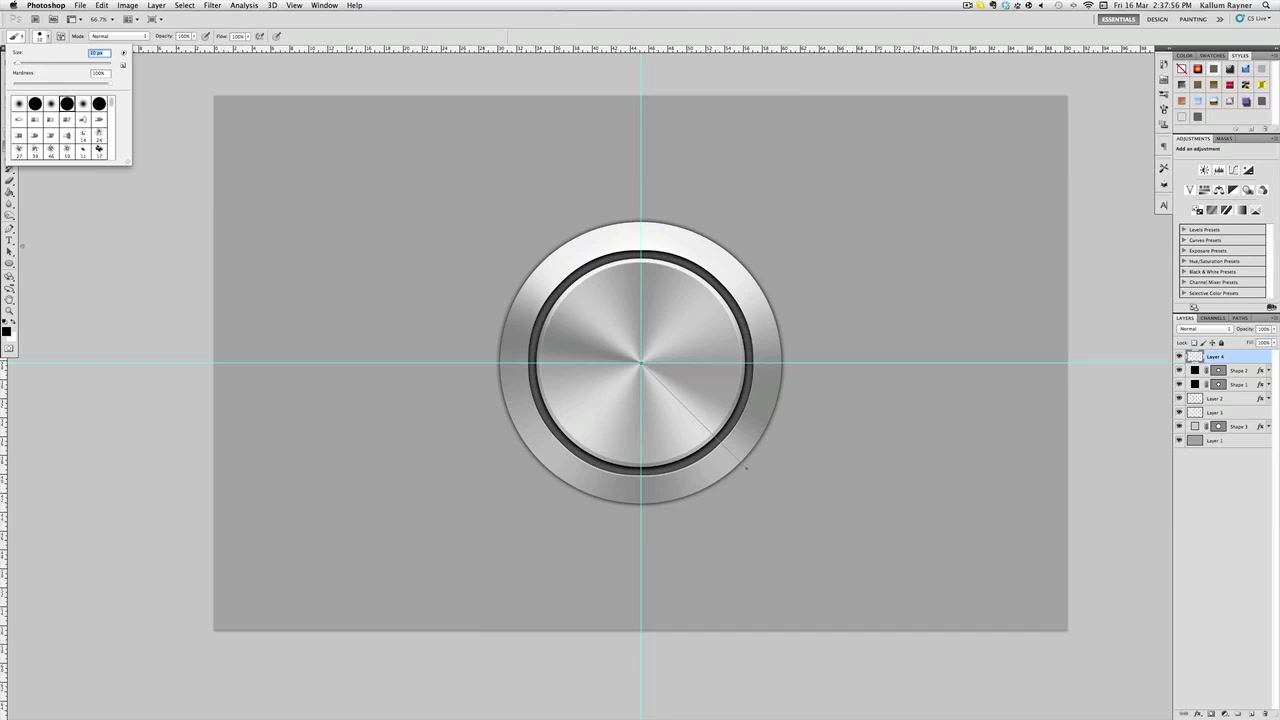
click(9, 229)
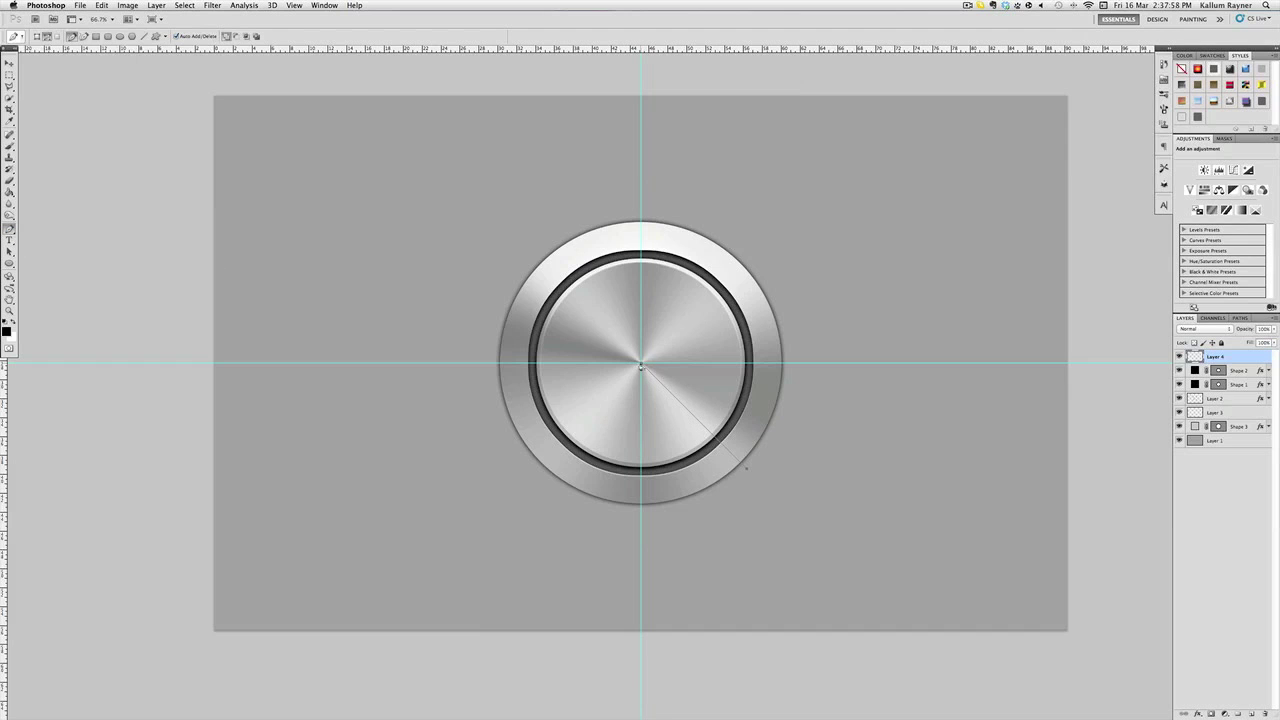
right_click(781, 497)
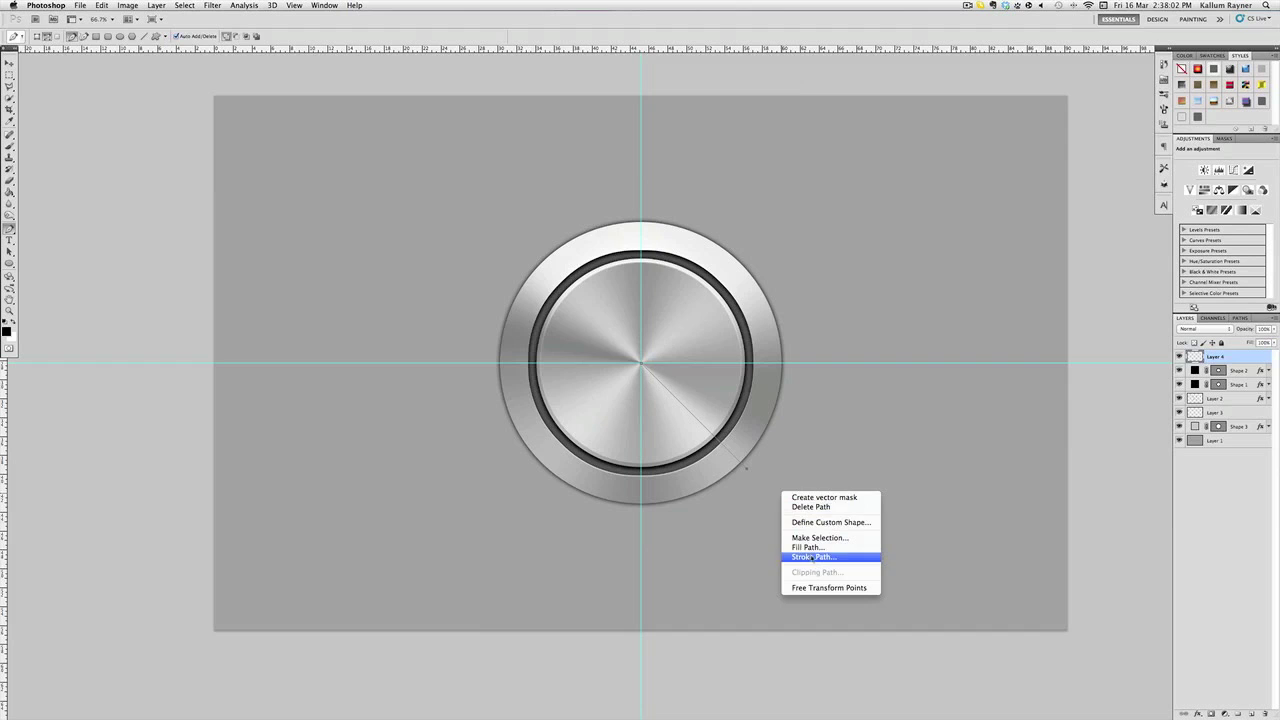
click(815, 557)
click(706, 347)
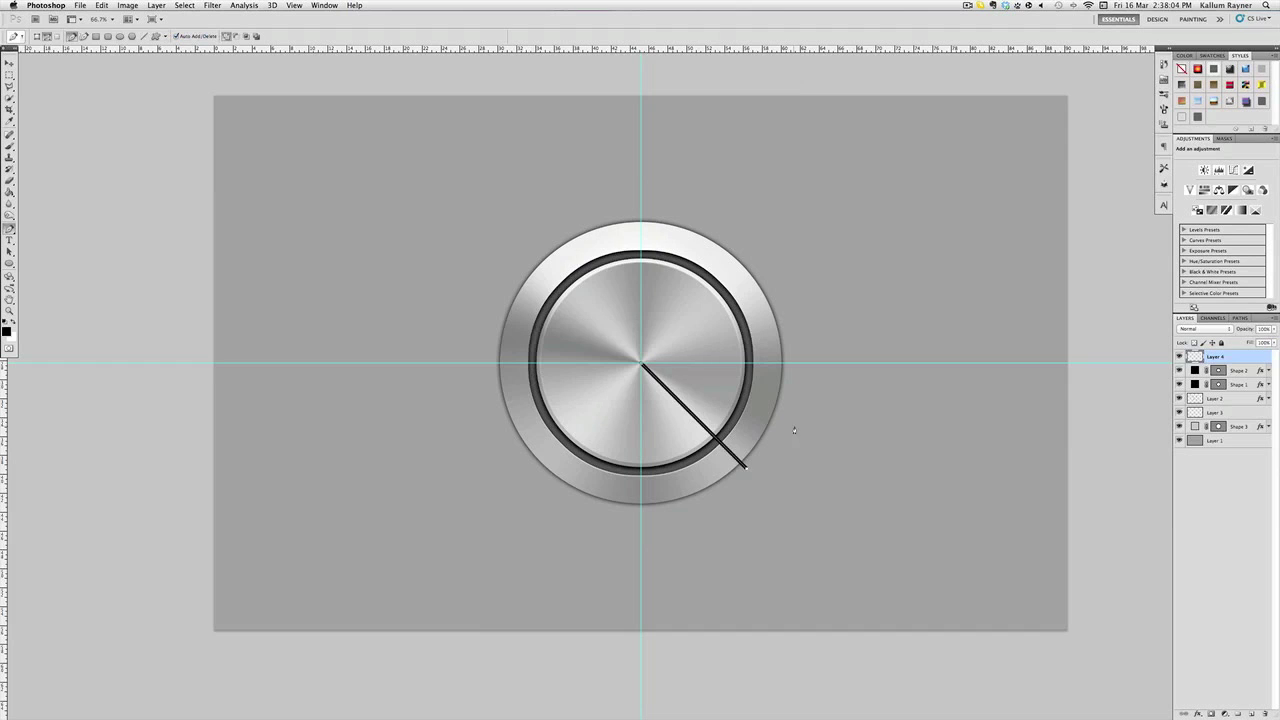
right_click(830, 444)
click(858, 458)
- Draw a small black circle centered on the diagonal line near the disc's lower-right edge, and delete the line's layer
click(1252, 714)
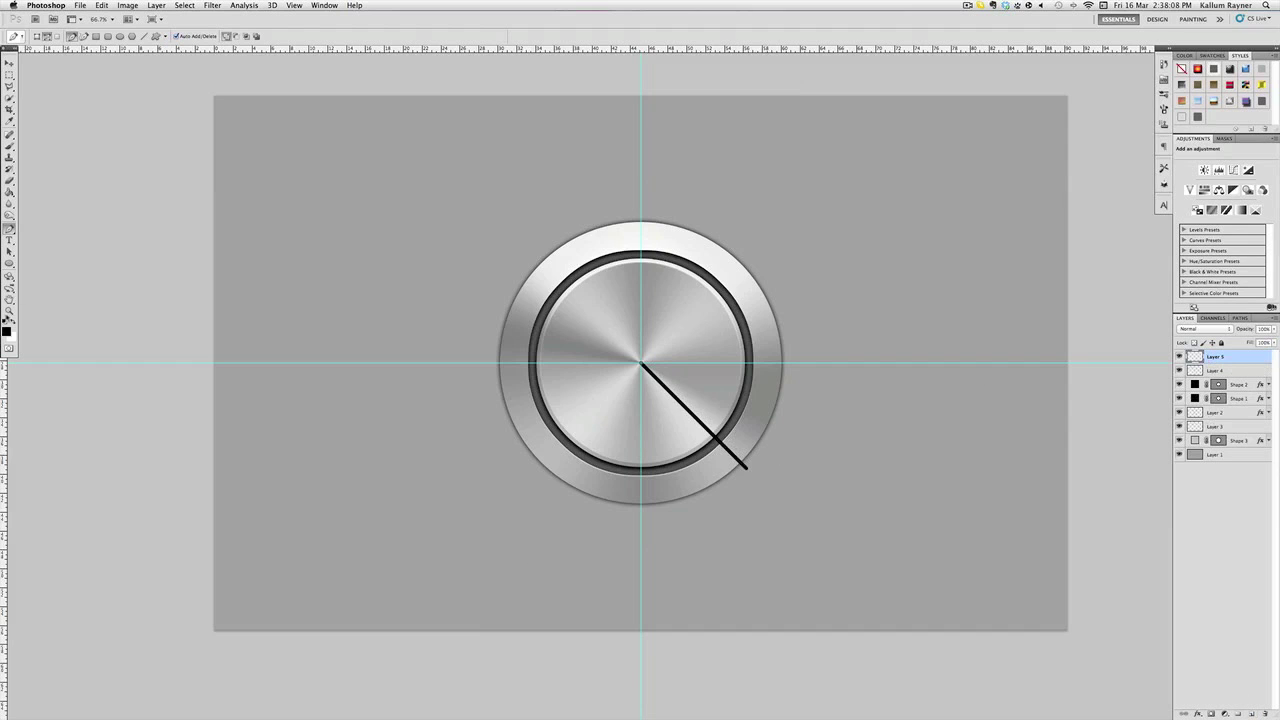
click(9, 264)
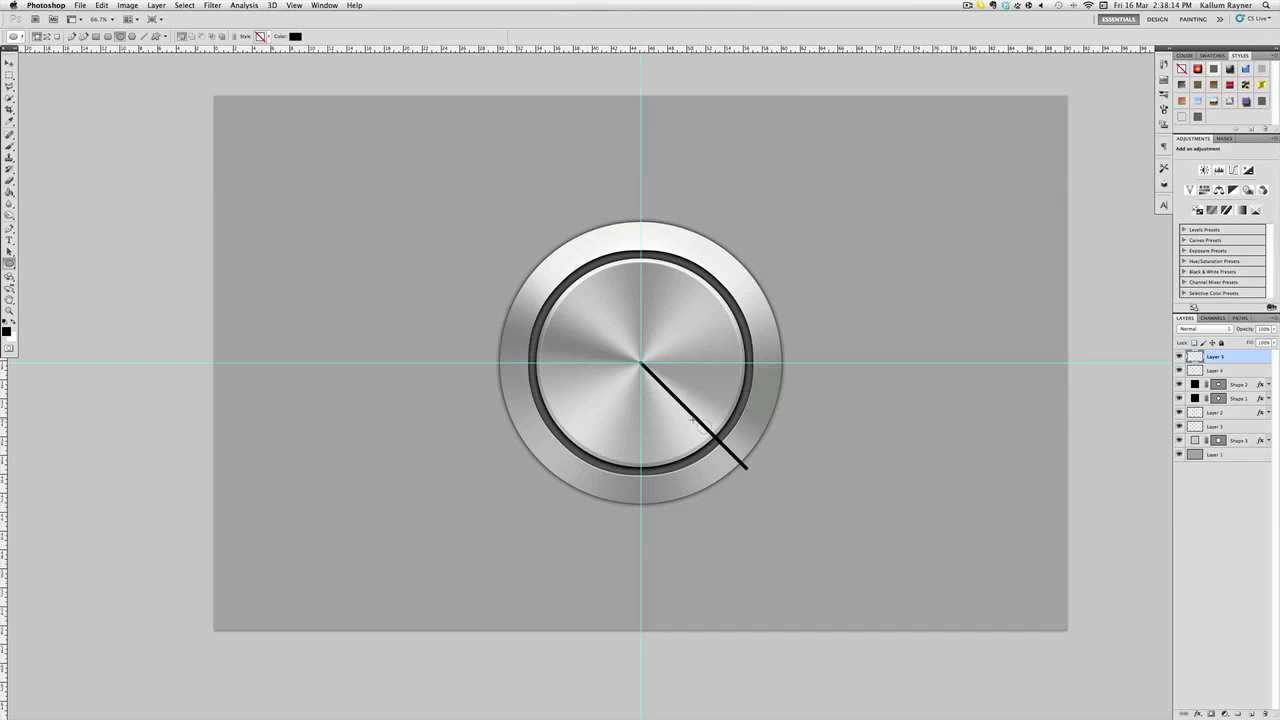
mouse_move(696, 420)
mouse_down()
mouse_move(711, 435)
mouse_move(700, 423)
mouse_up()
key(v)
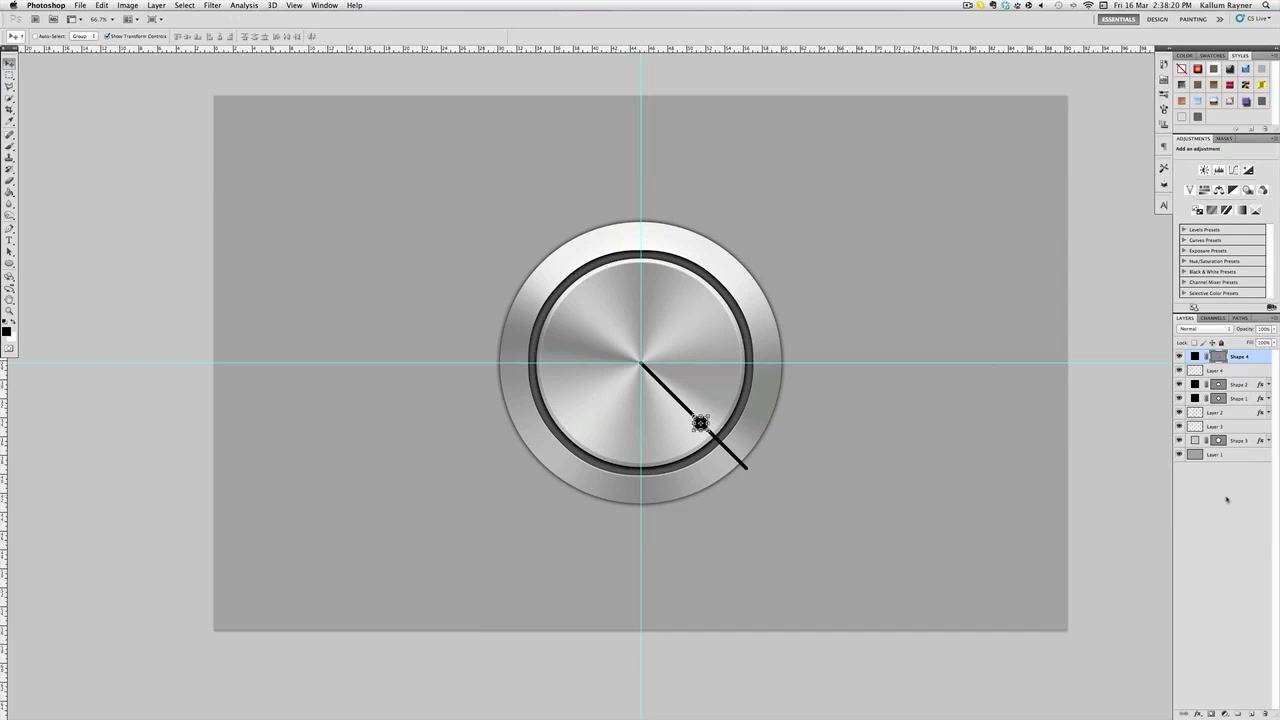
key(Return)
click(1218, 370)
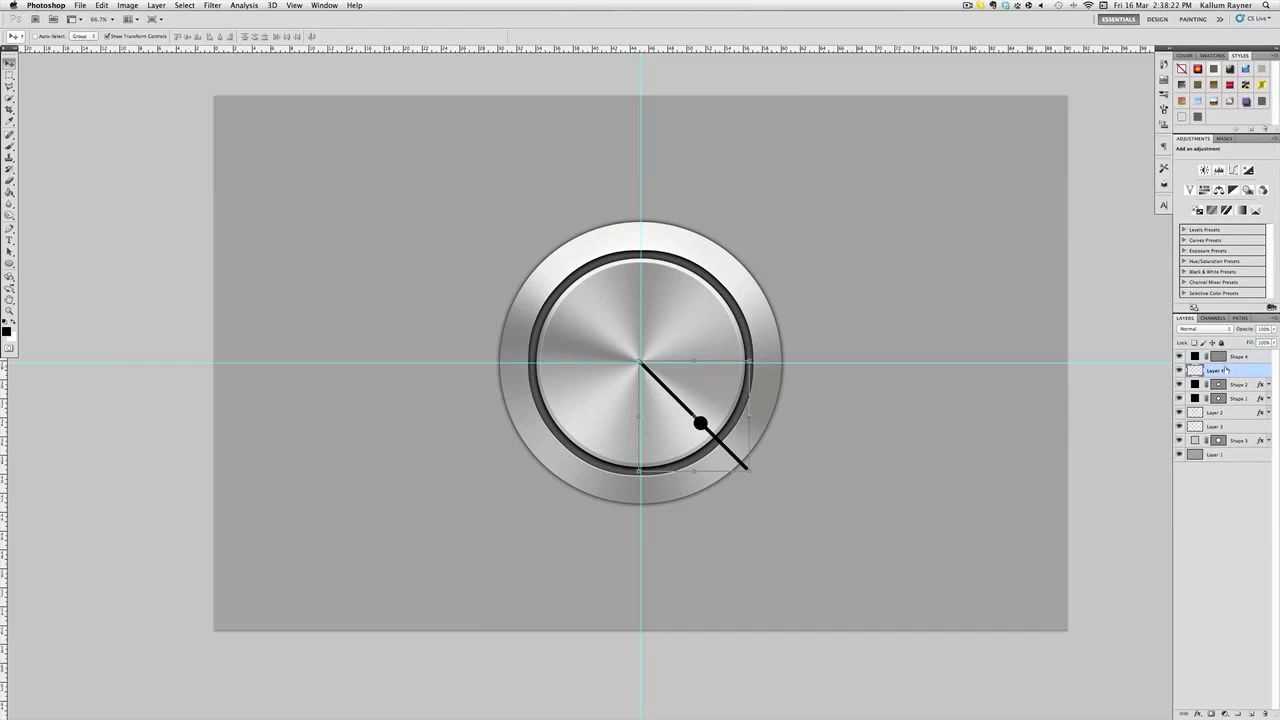
key(Delete)
- Set the small circle's fill to 0% and add an inner shadow with increased opacity, choke and size
drag(1245, 343, 1097, 344)
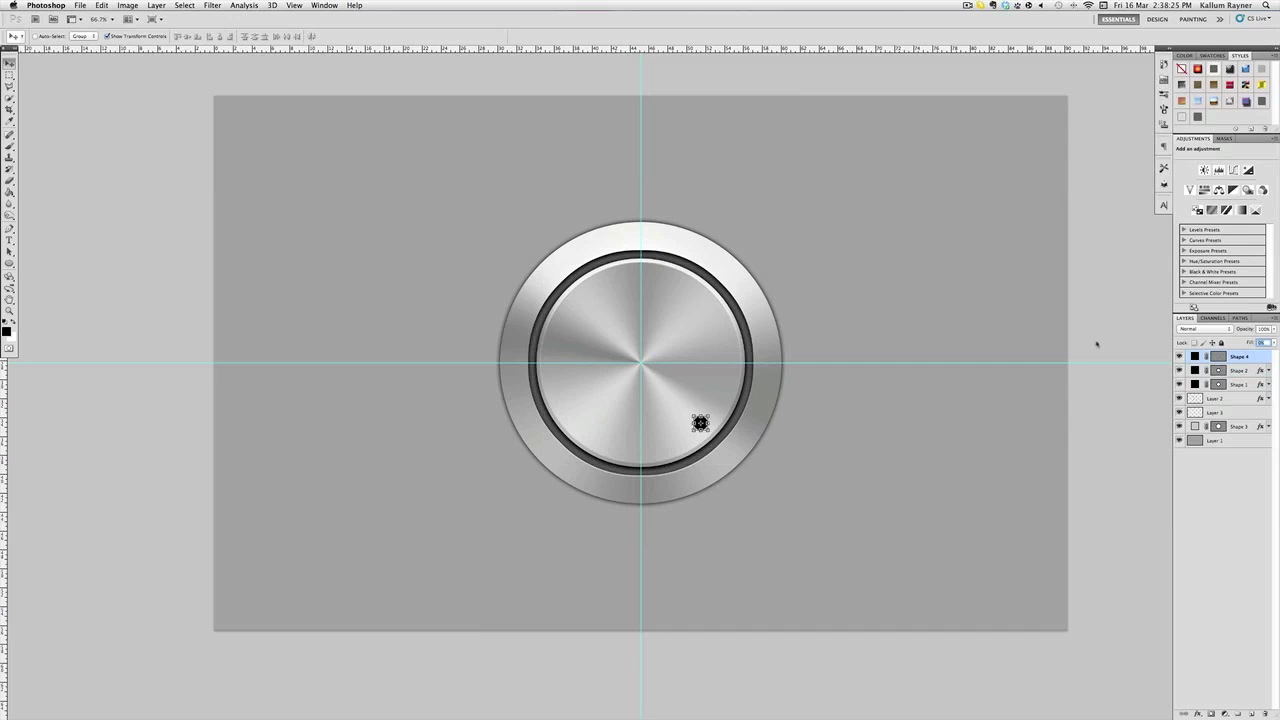
click(1196, 713)
click(1215, 620)
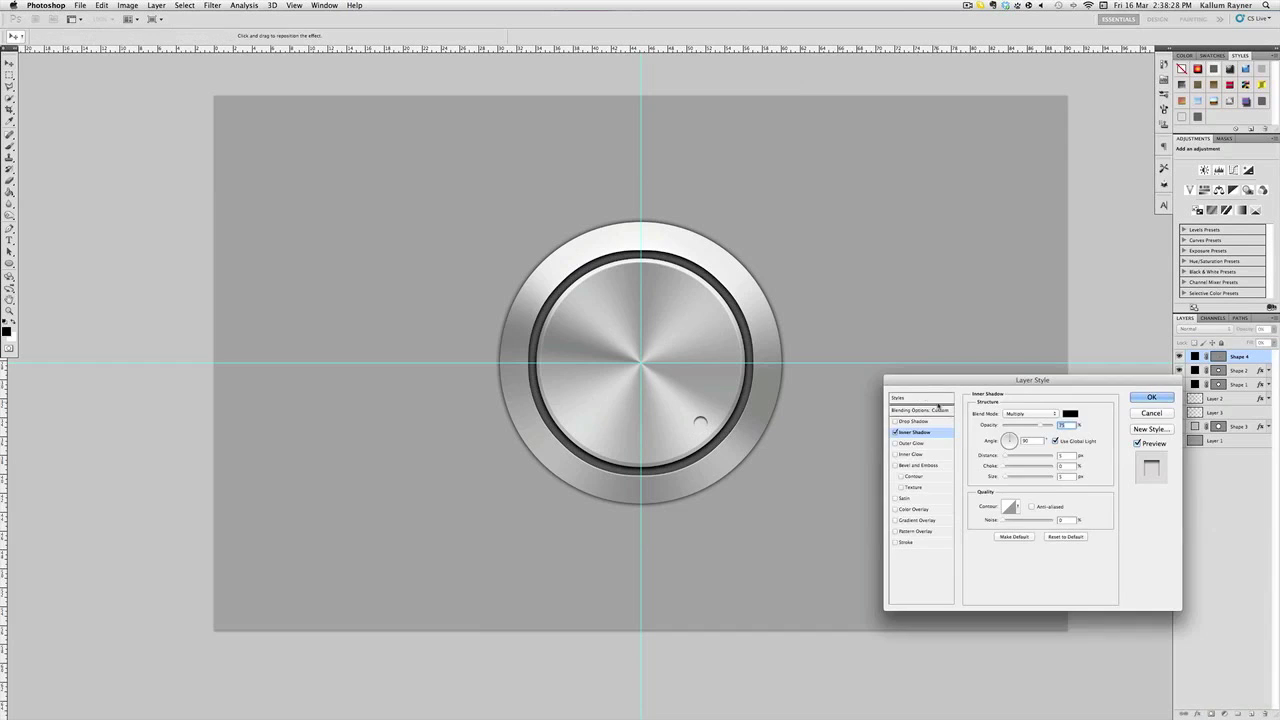
drag(1026, 424, 1054, 424)
drag(1007, 477, 1011, 478)
click(1066, 466)
click(1067, 475)
drag(1007, 467, 1018, 467)
click(1151, 398)
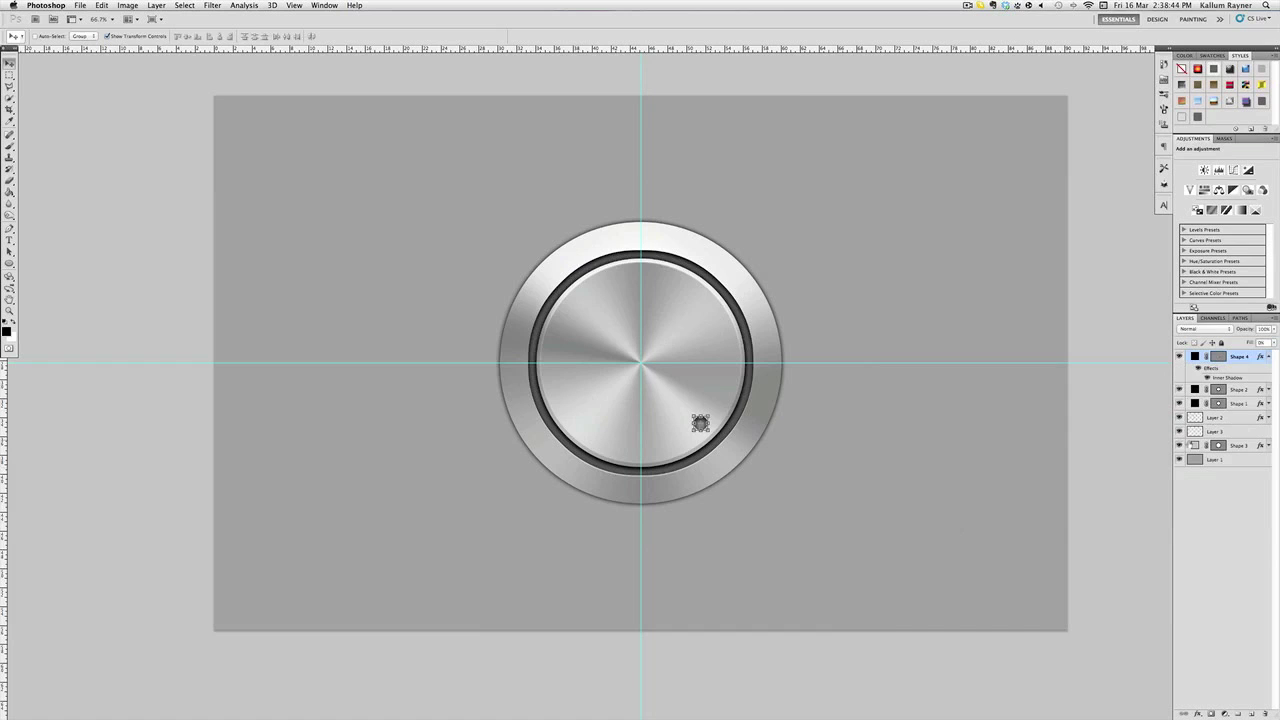
- Add a white outside stroke with reduced opacity to the small circle and accept the style
double_click(1264, 358)
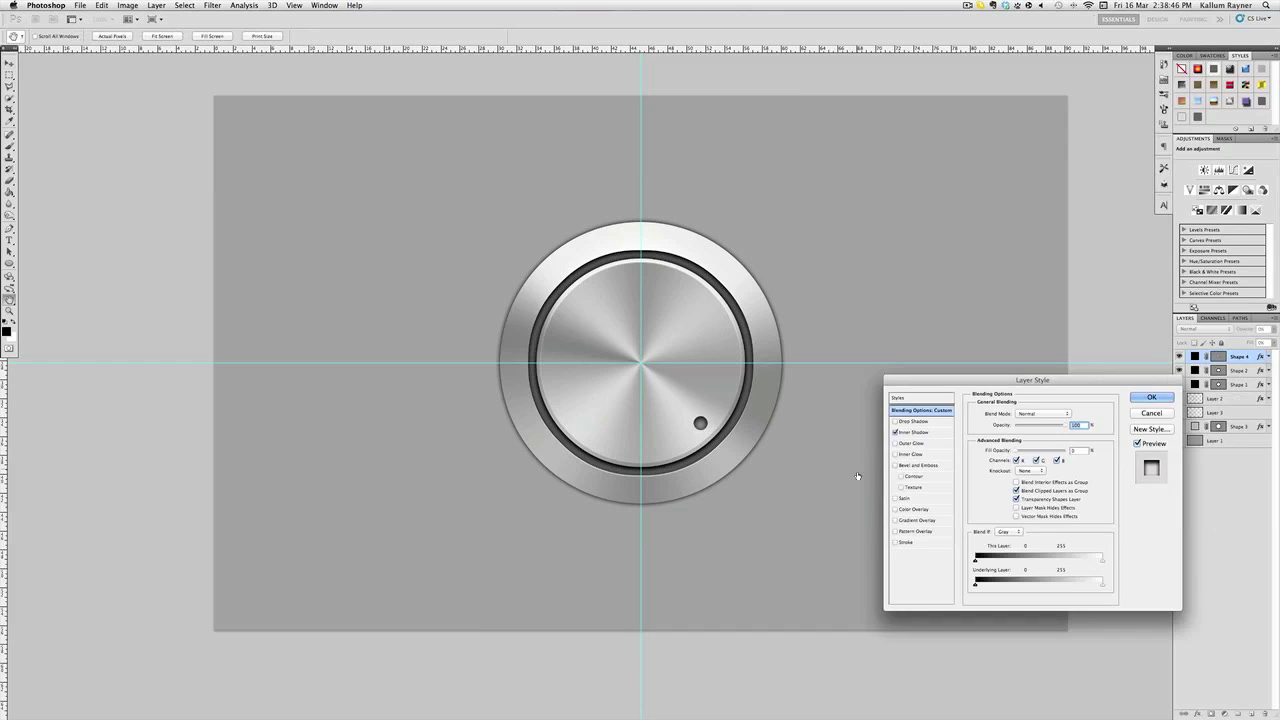
click(912, 543)
click(994, 481)
click(840, 390)
click(1047, 390)
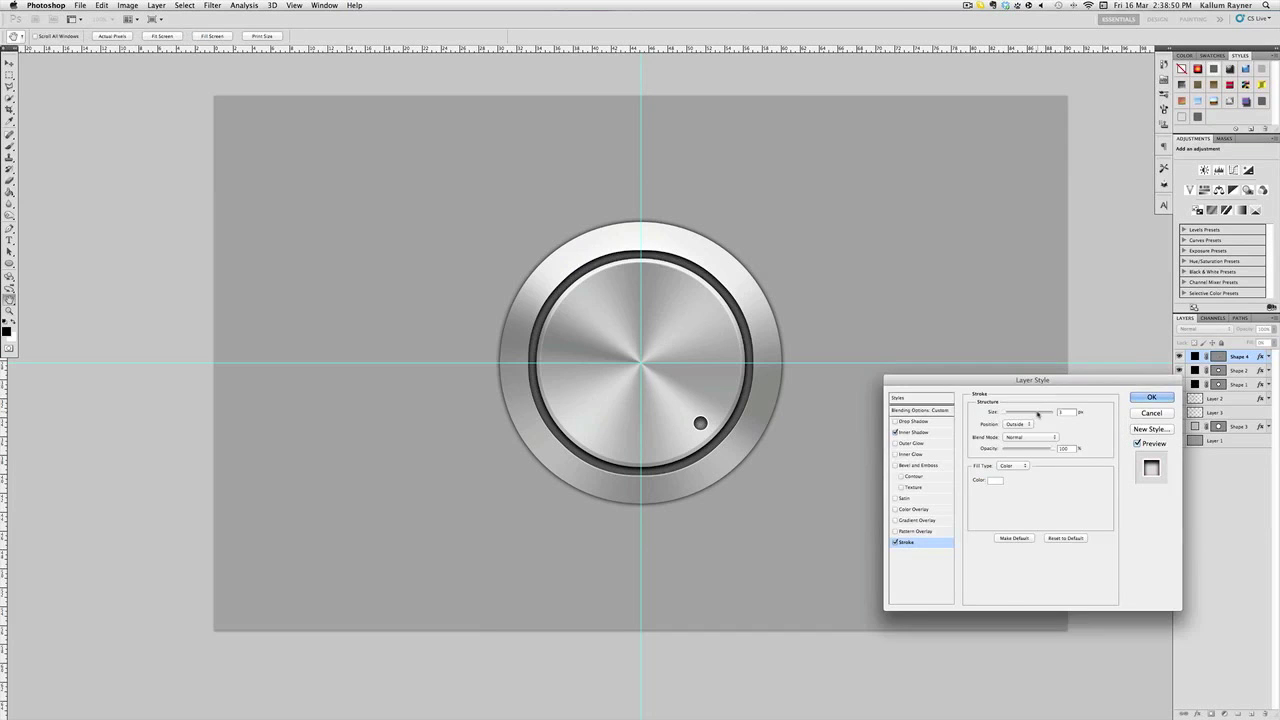
click(1024, 450)
click(1151, 397)
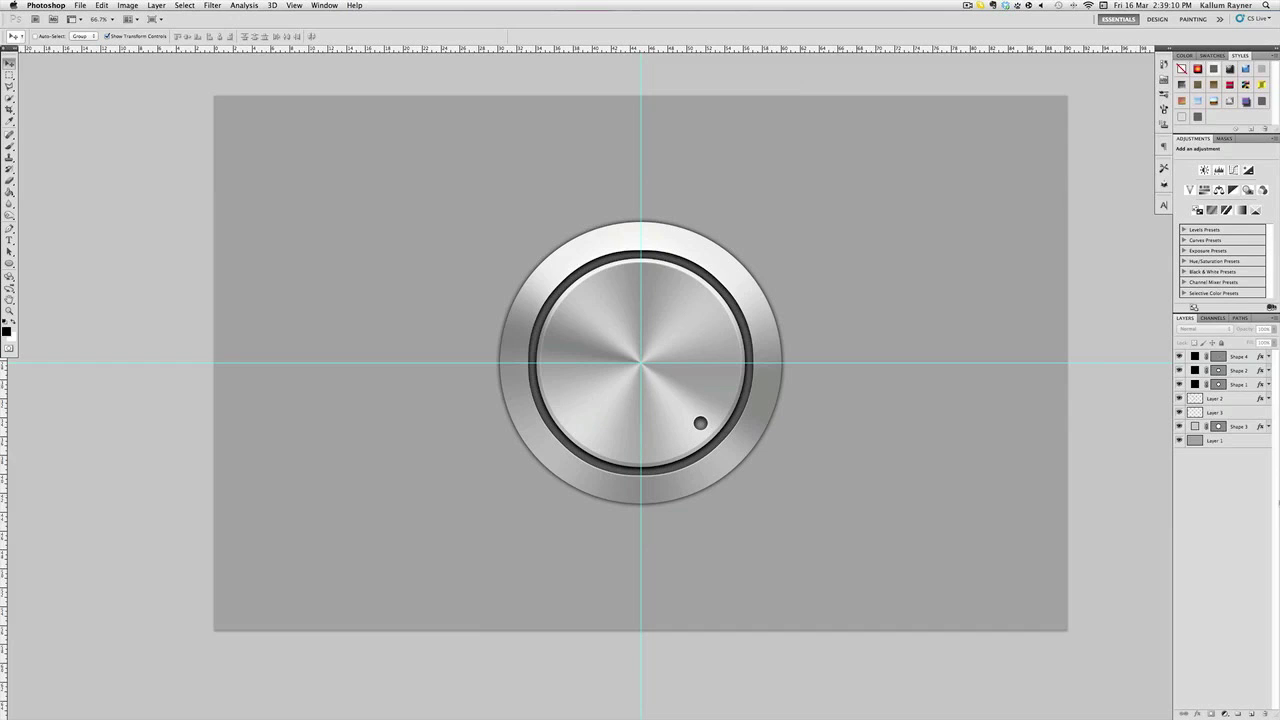
- Duplicate the dark ring layer, Layer 2
click(1239, 400)
drag(747, 326, 818, 338)
key(super+z)
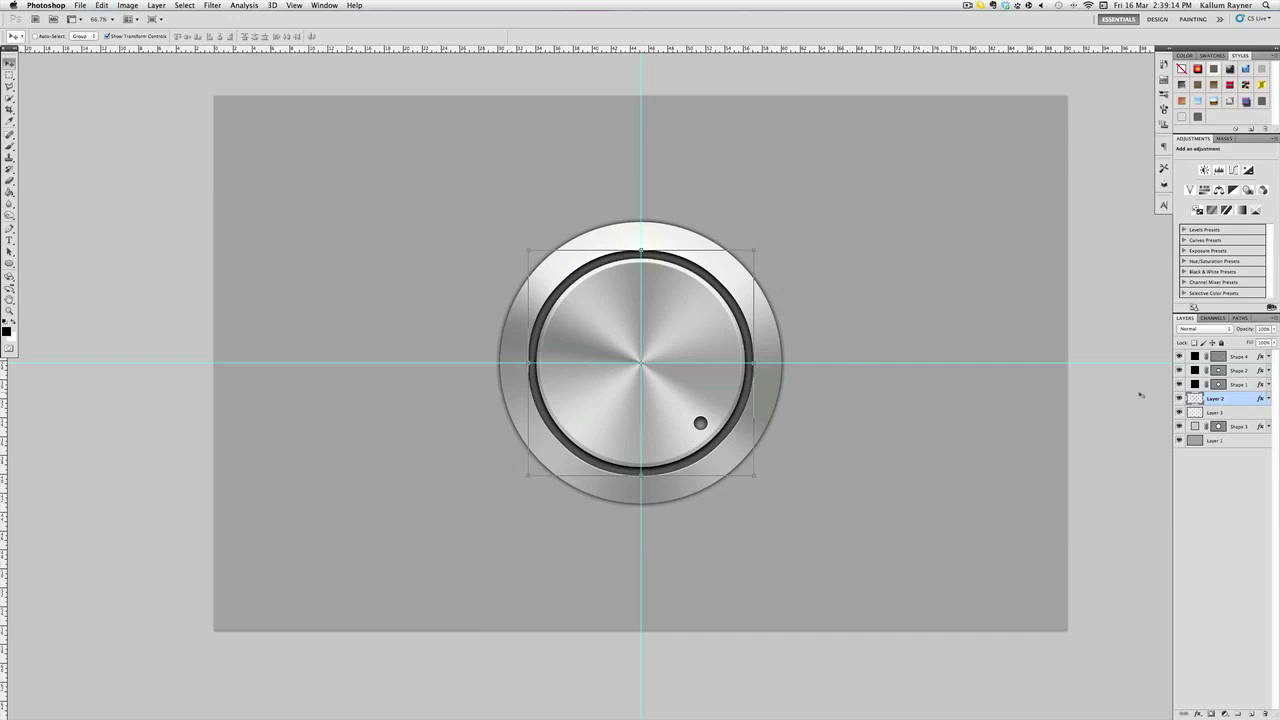
key(super+j)
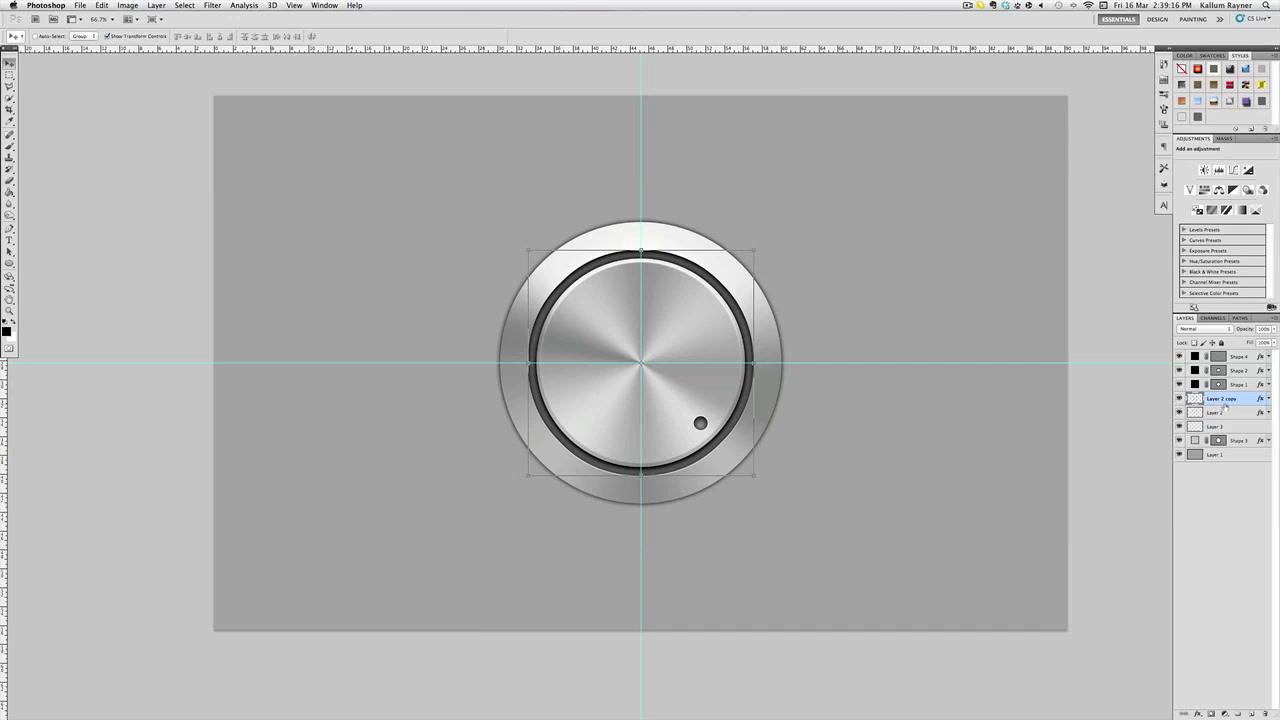
- Duplicate the Layer 2 copy ring layer and delete the original Layer 2
key(super+j)
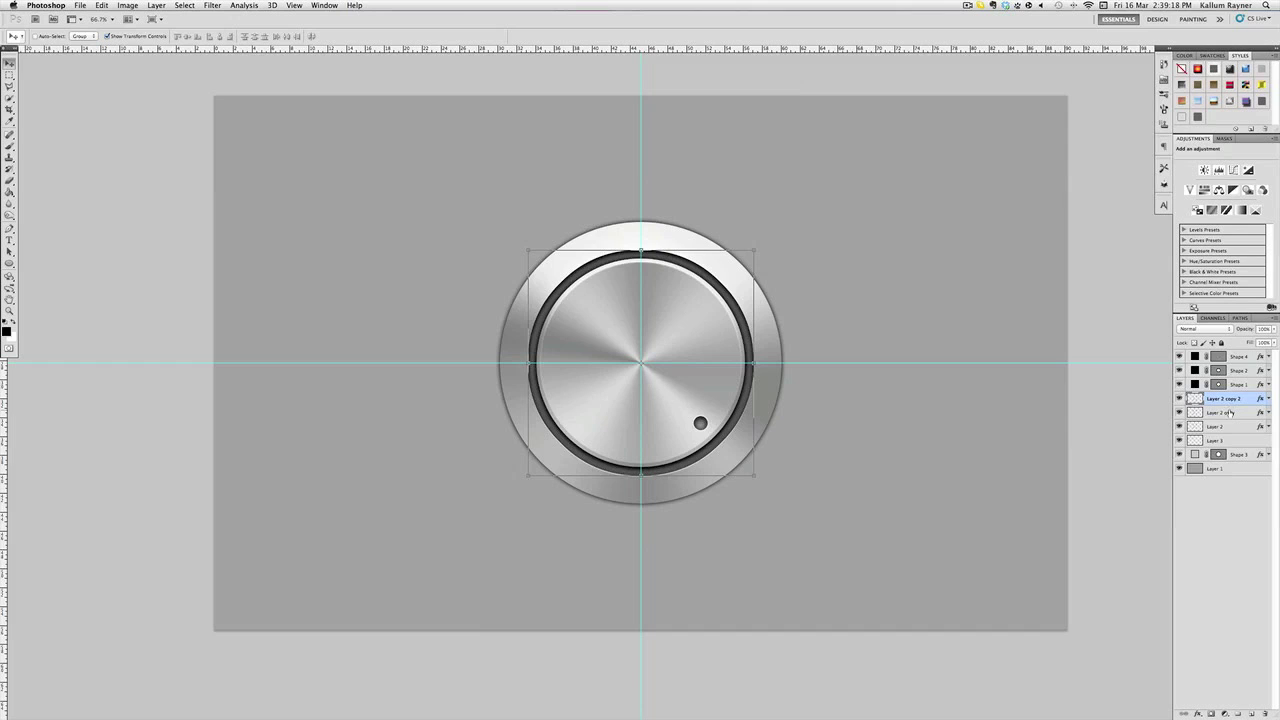
click(1227, 427)
click(1229, 413)
double_click(1261, 413)
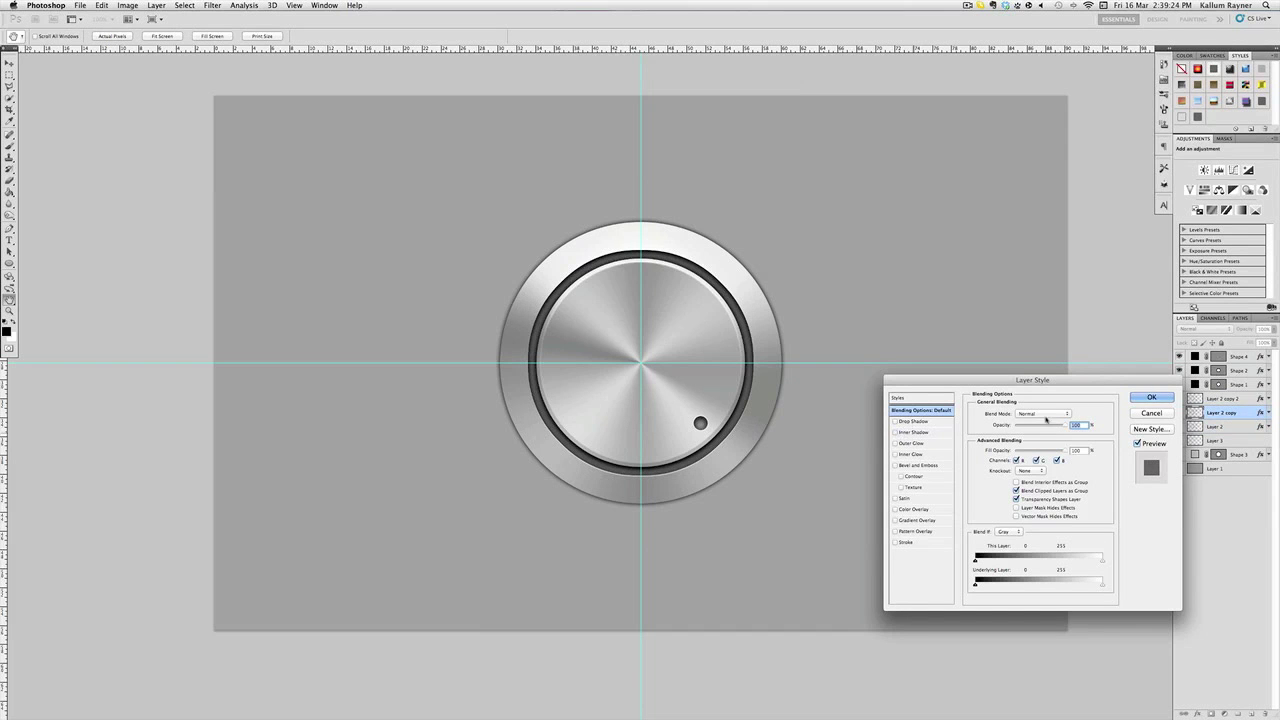
click(1151, 397)
click(1228, 427)
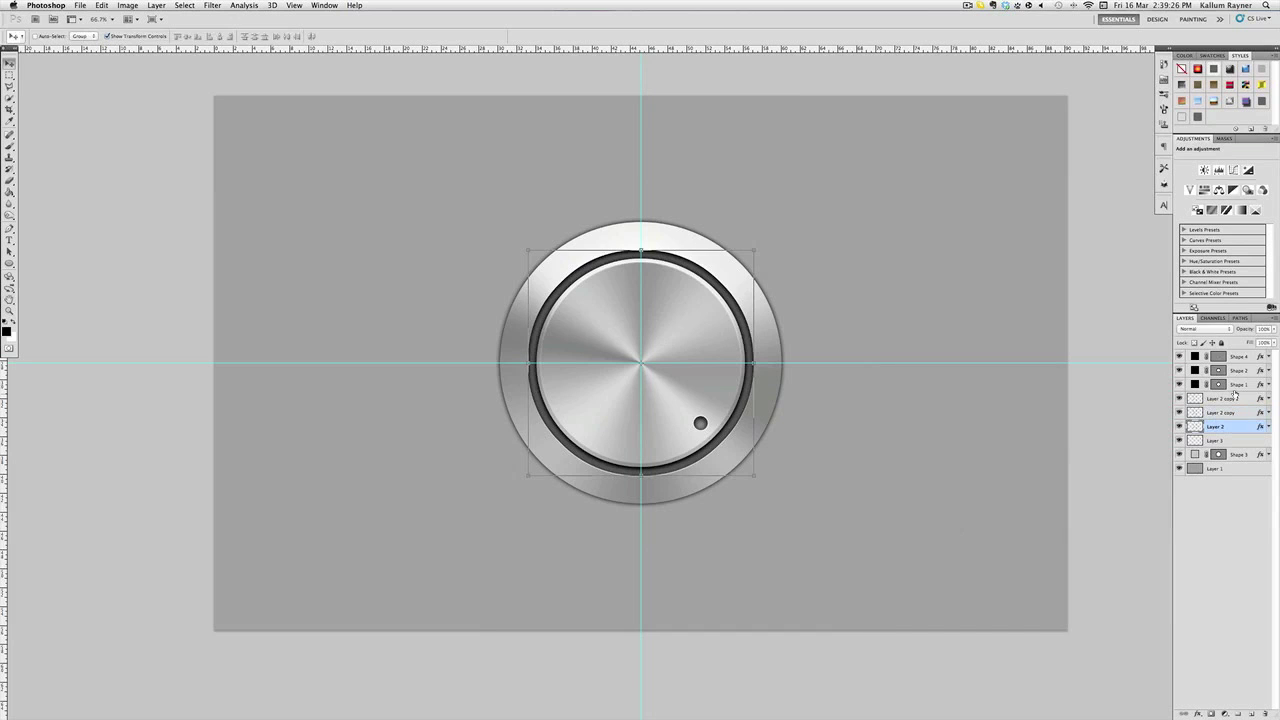
drag(1250, 343, 1150, 350)
drag(1246, 337, 1128, 338)
key(BackSpace)
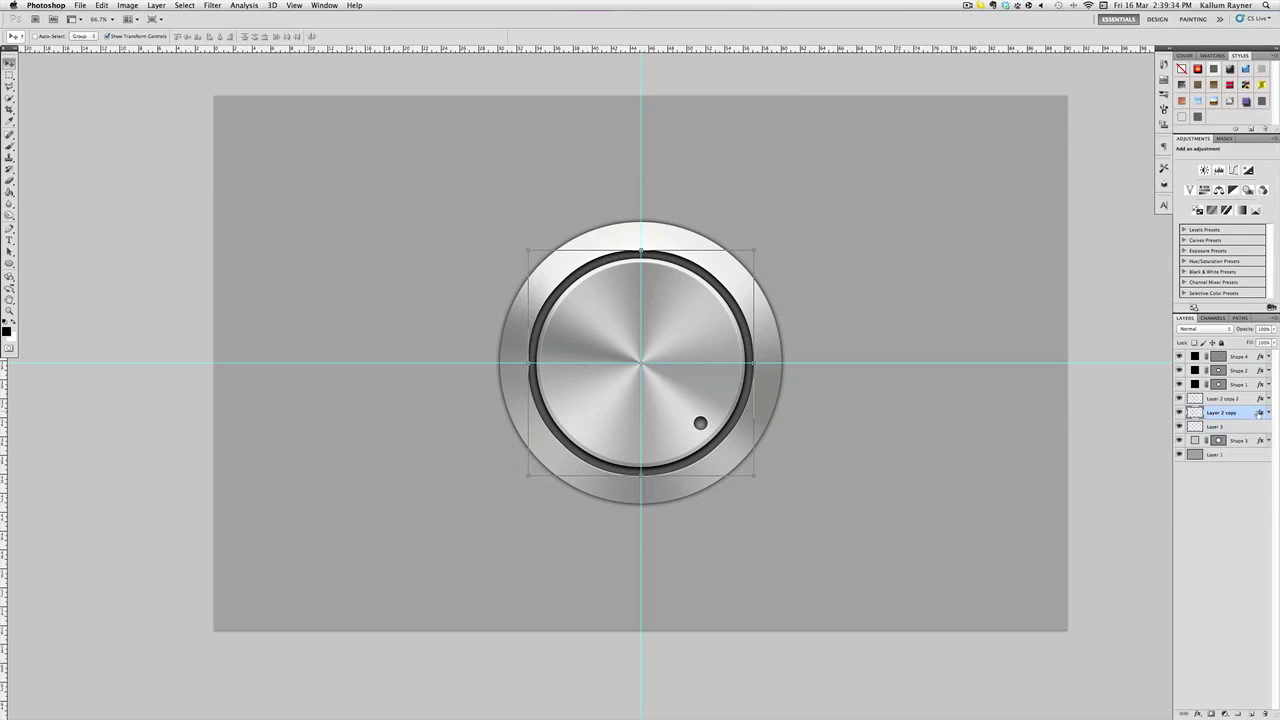
double_click(1260, 413)
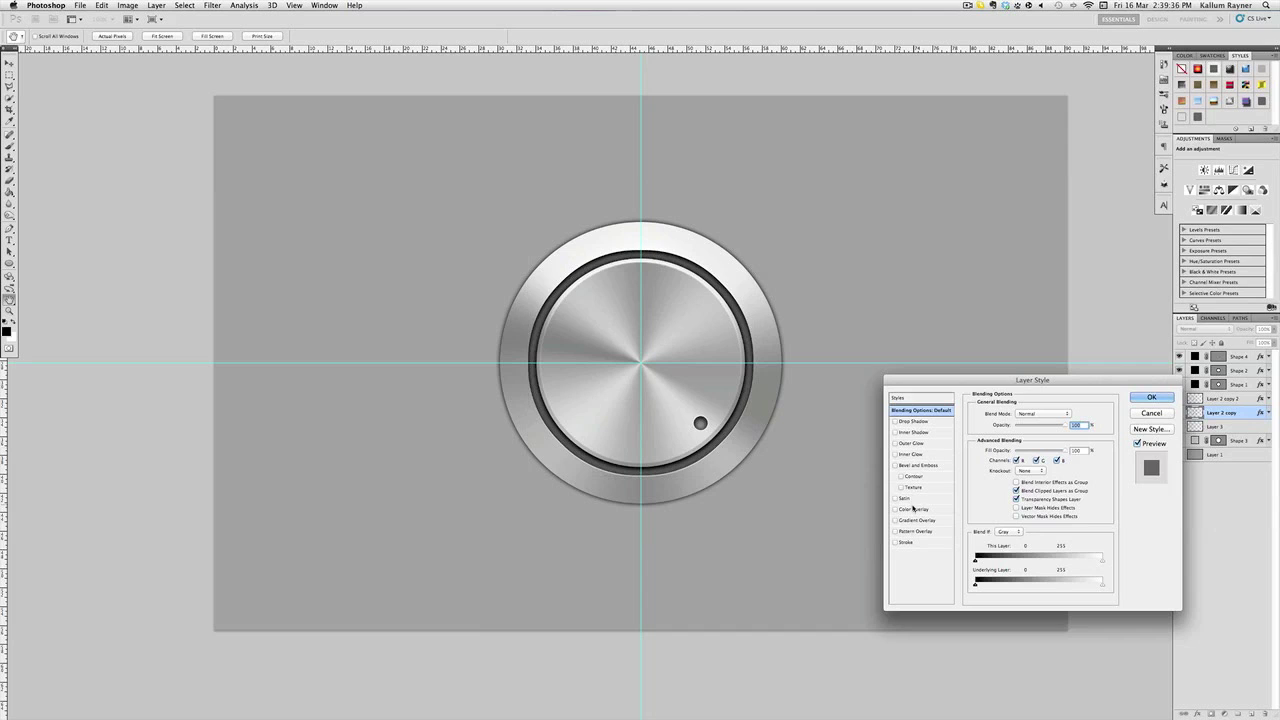
click(915, 510)
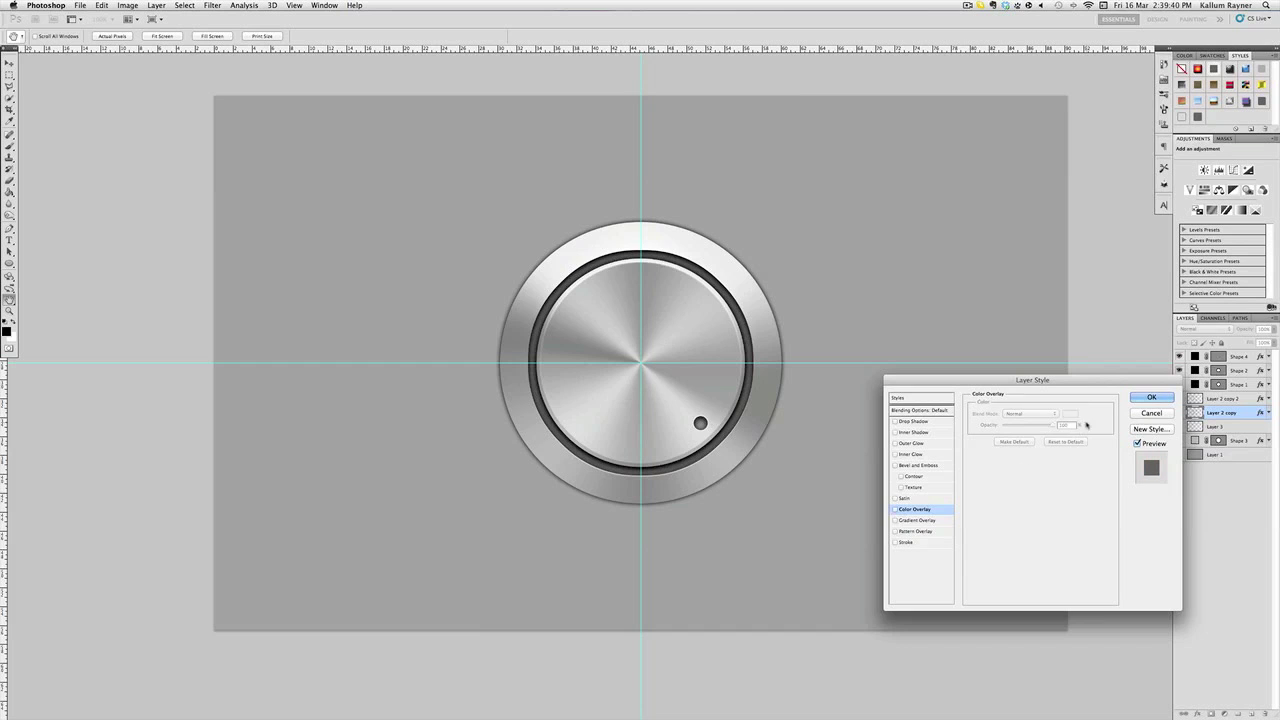
click(1160, 414)
- Set the fill of the Layer 2 copy 2 ring layer to 0%
click(1223, 400)
key(shift+0)
key(shift+0)
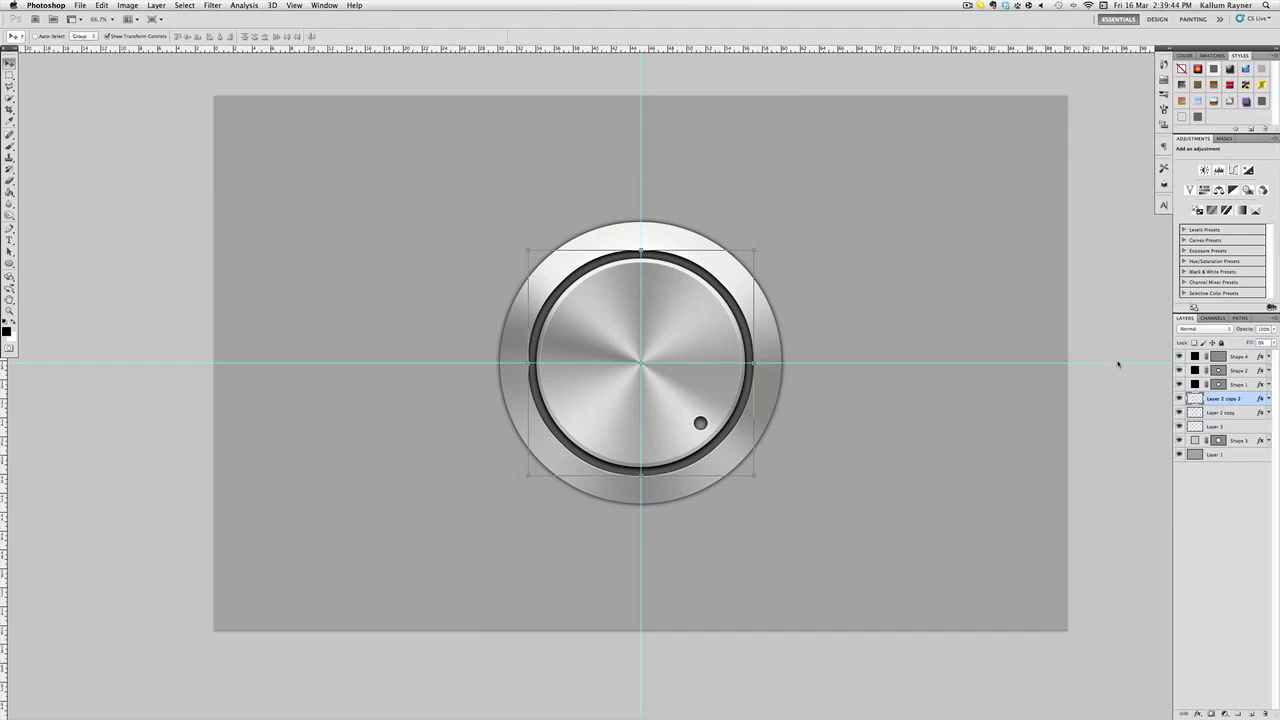
- Add a new layer clipped to Layer 2 copy and fill it with green 2ae000 to color the ring
click(1242, 413)
click(1252, 713)
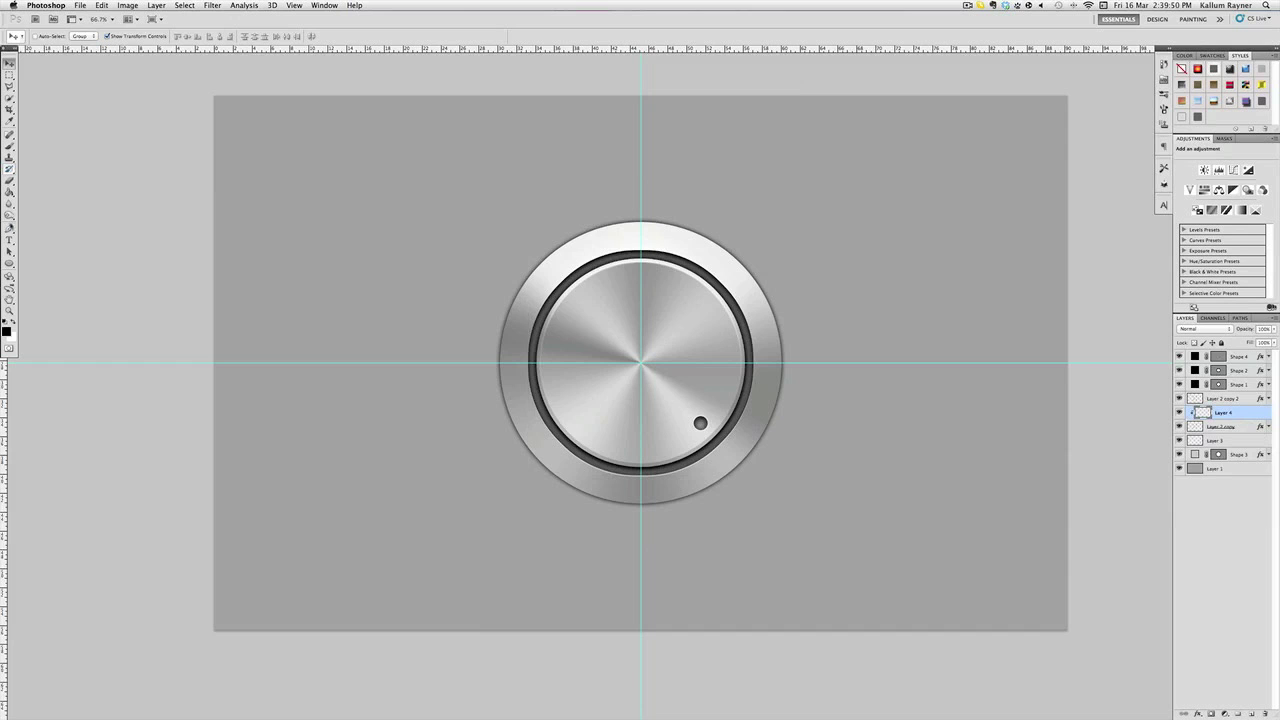
click(7, 330)
text(28bb06)
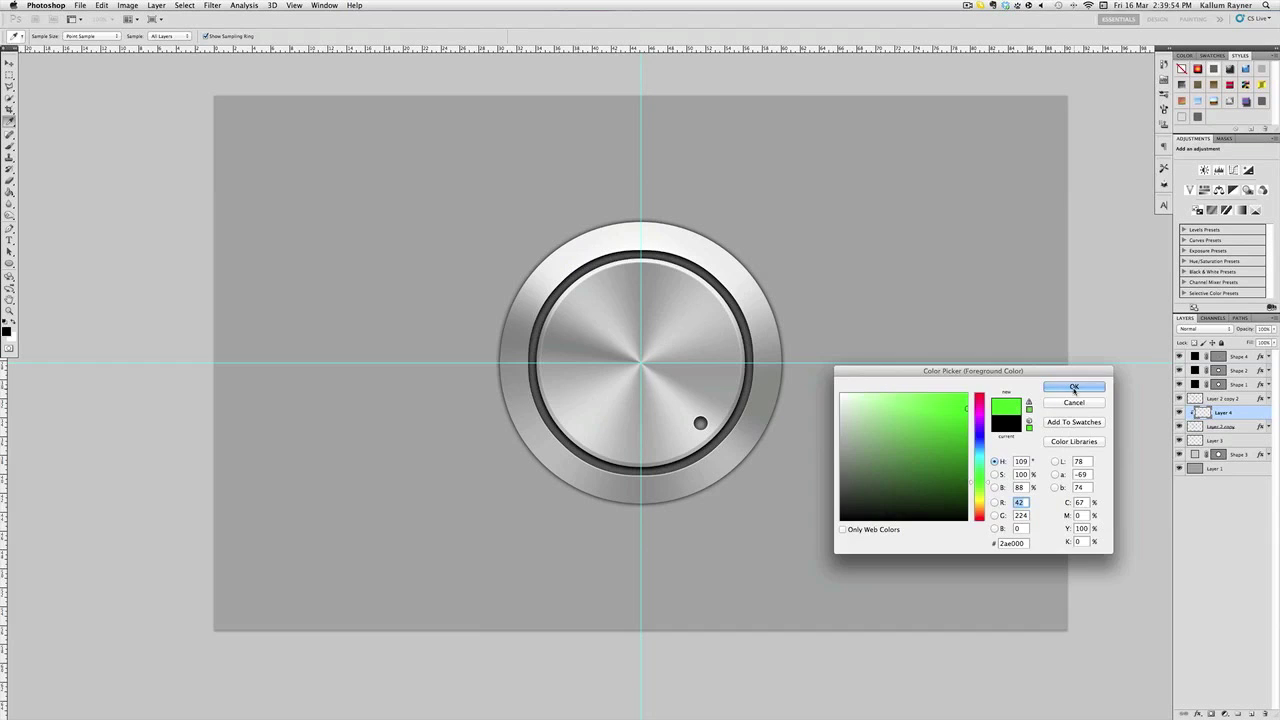
click(1073, 386)
key(g)
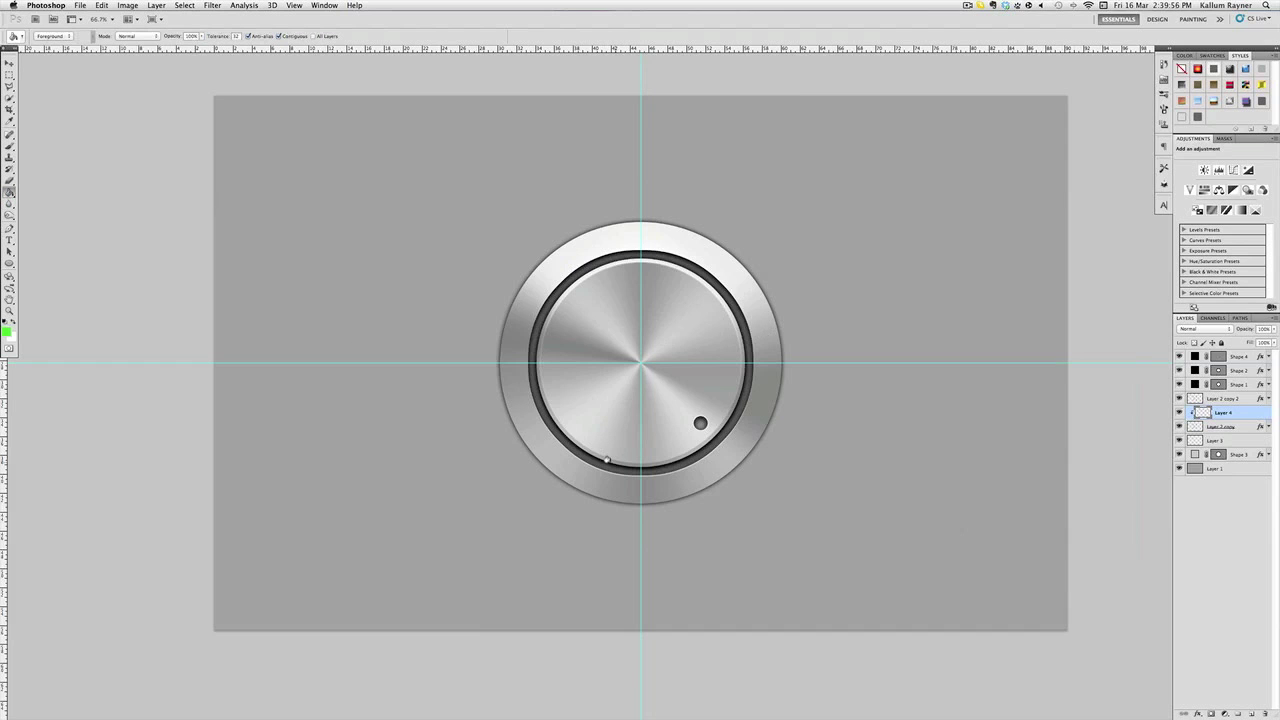
click(609, 462)
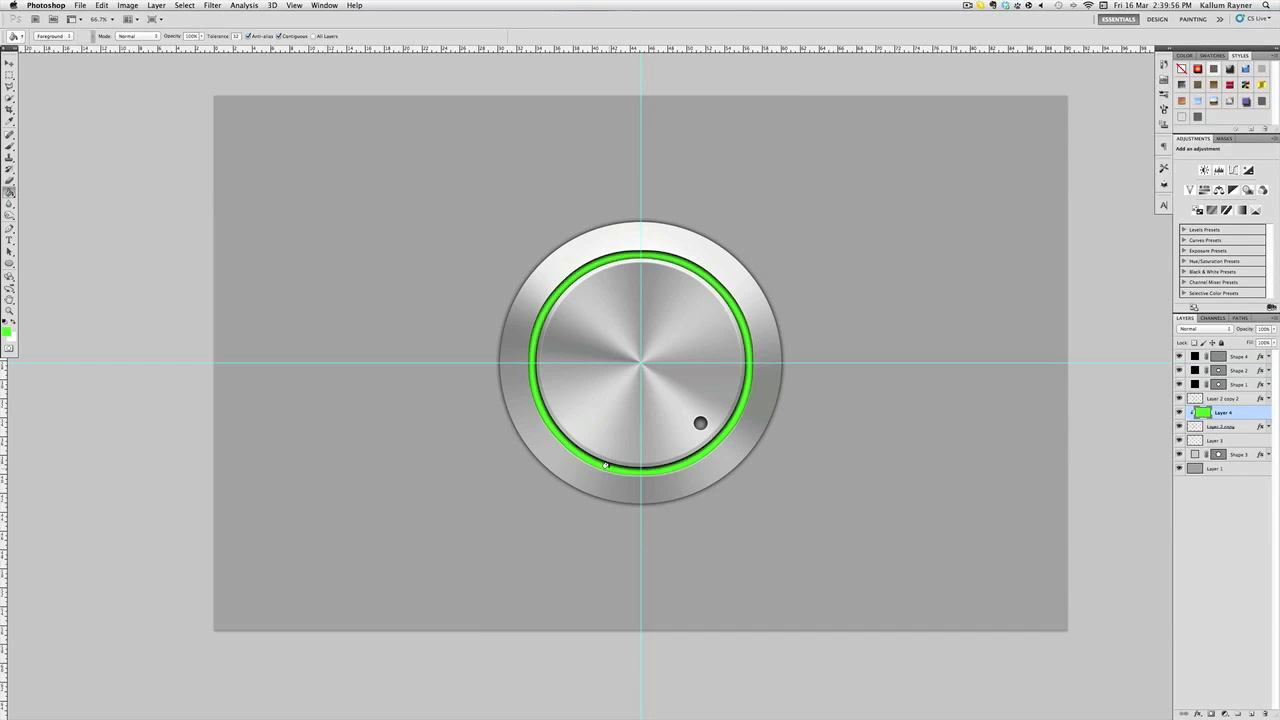
- Give Layer 2 copy 2 an inner shadow with 100% opacity, 11% choke and 21 px size
click(9, 63)
double_click(1256, 399)
click(916, 432)
mouse_move(1053, 426)
mouse_down()
mouse_move(1041, 427)
mouse_move(1053, 426)
mouse_up()
click(1008, 468)
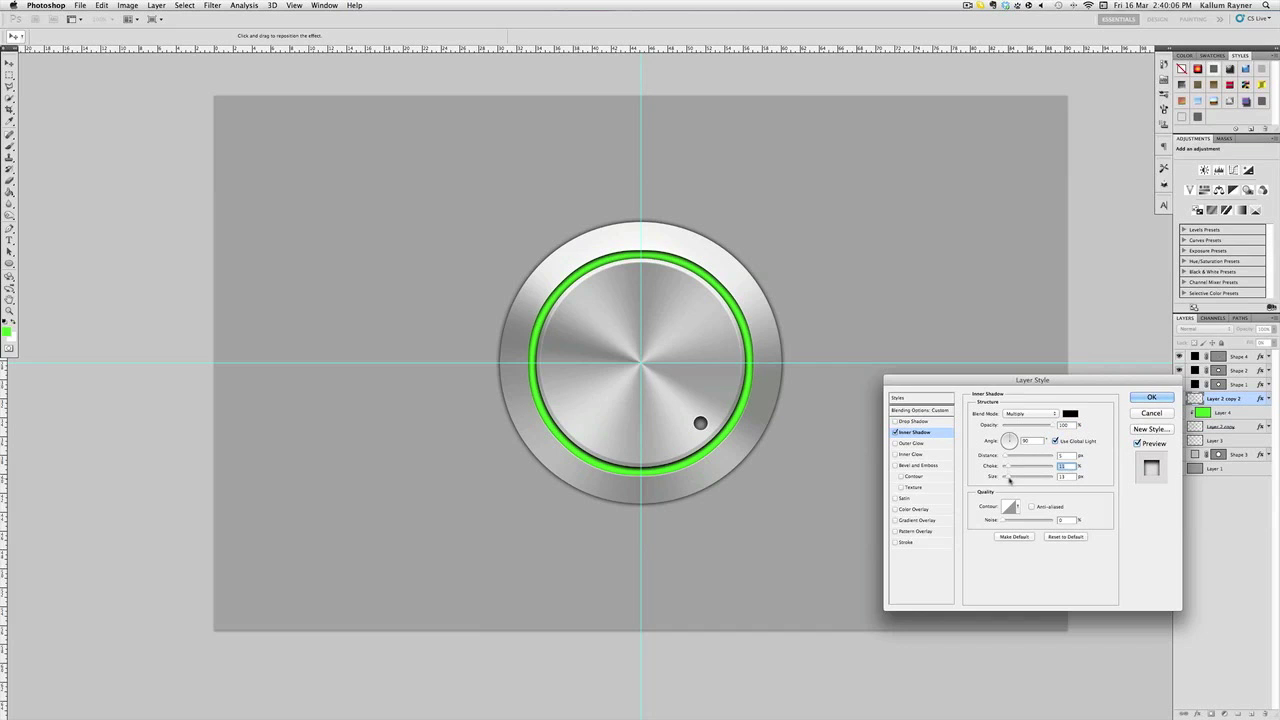
drag(1006, 477, 1010, 480)
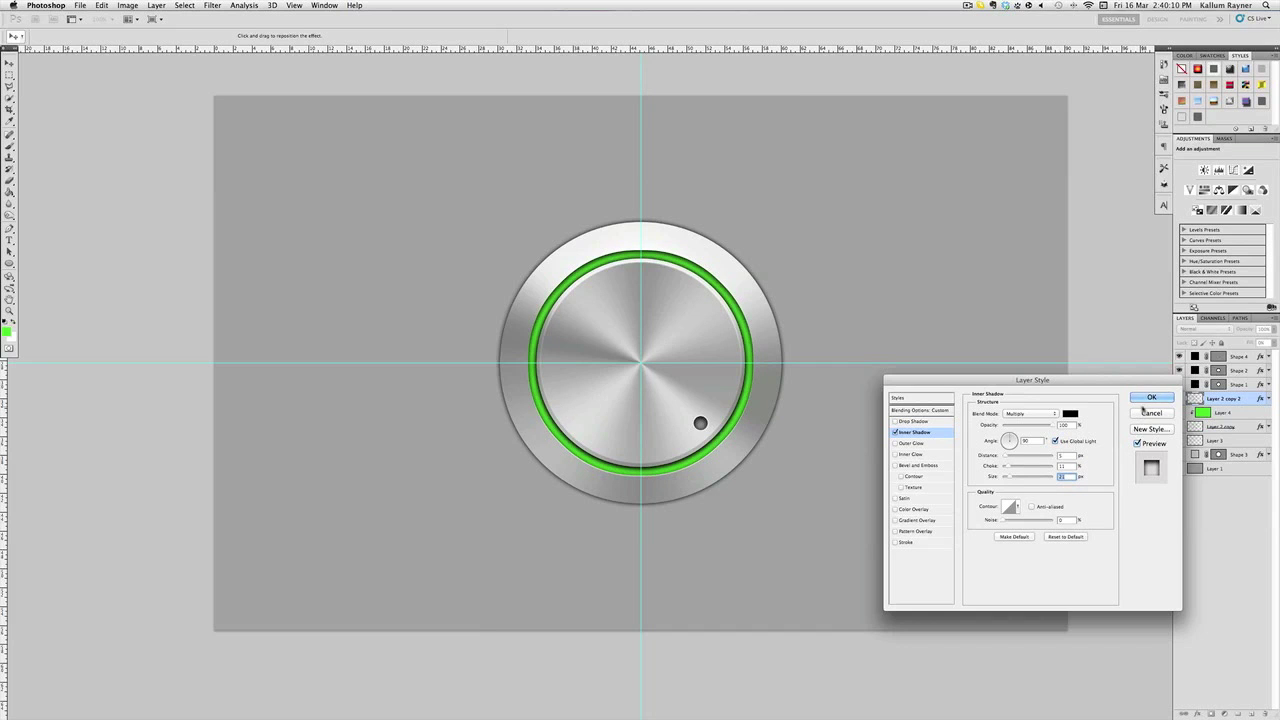
click(1151, 397)
- Merge the green fill layer, Layer 4, down into the Layer 2 copy ring layer
click(1248, 414)
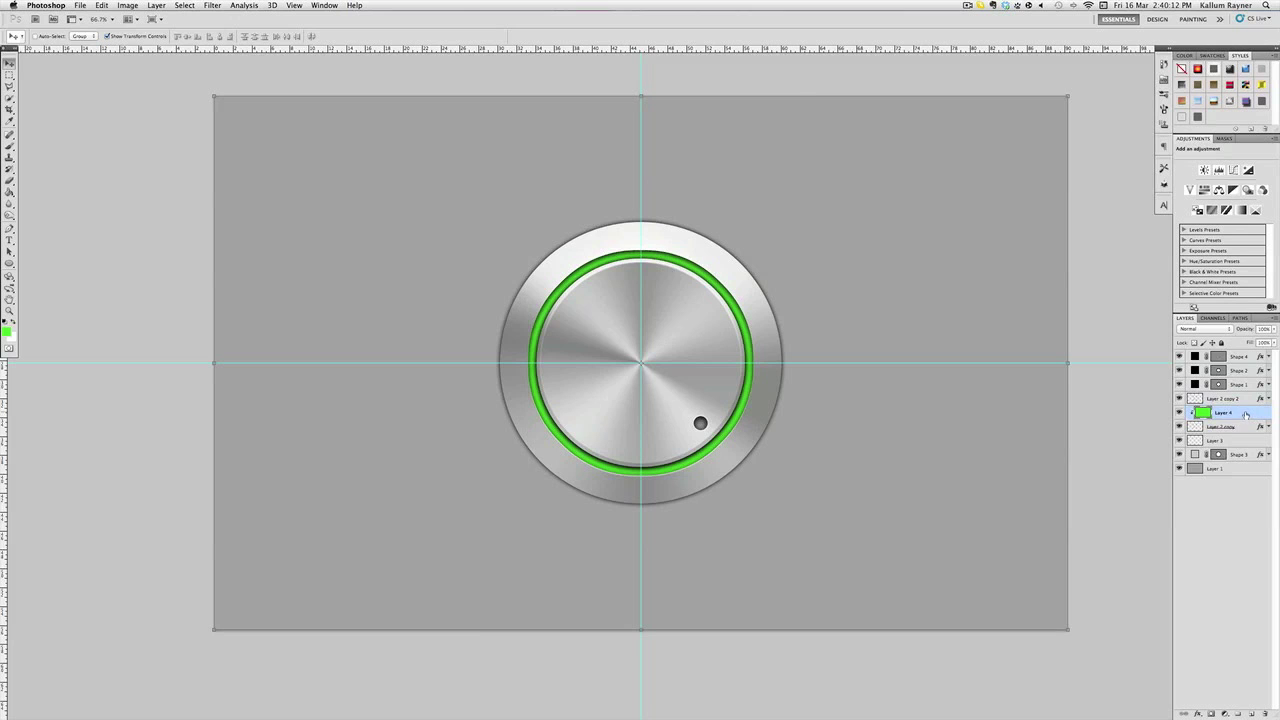
right_click(1246, 414)
click(1195, 613)
- Cut away the green ring's left part with the Polygonal Lasso, keeping only the clockwise arc from top center to the indicator dot, and deselect
click(9, 88)
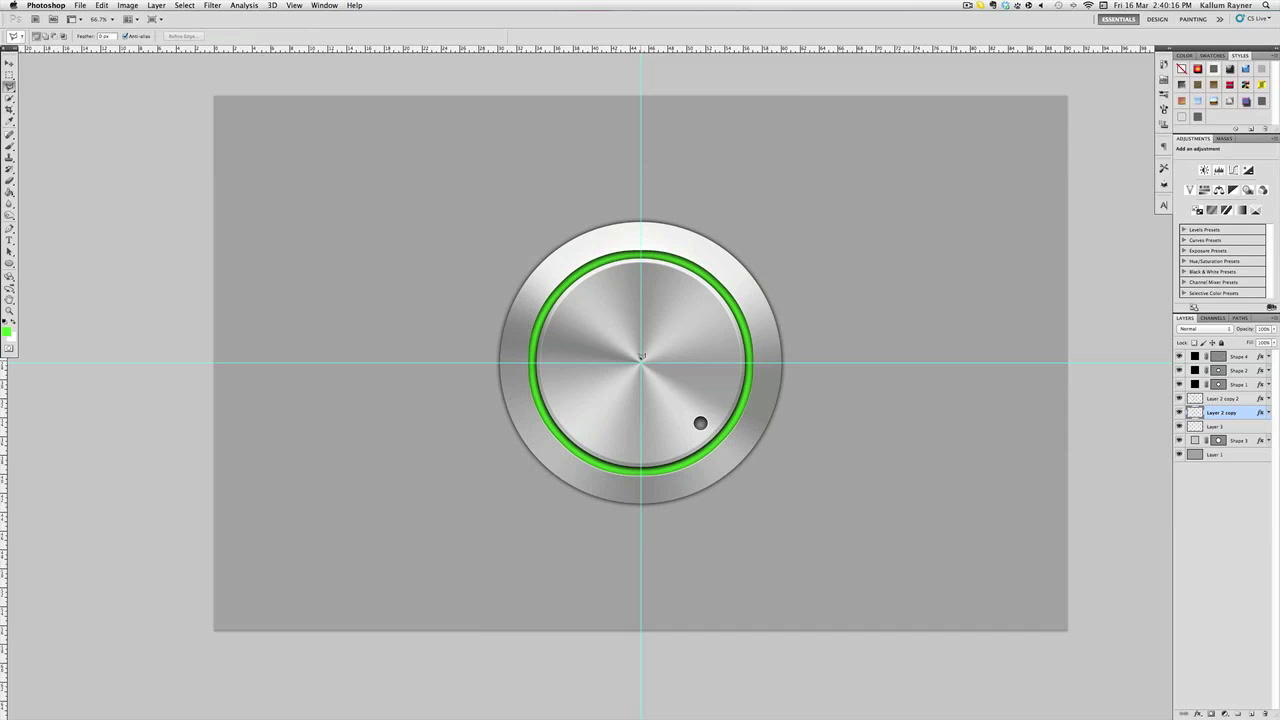
click(9, 87)
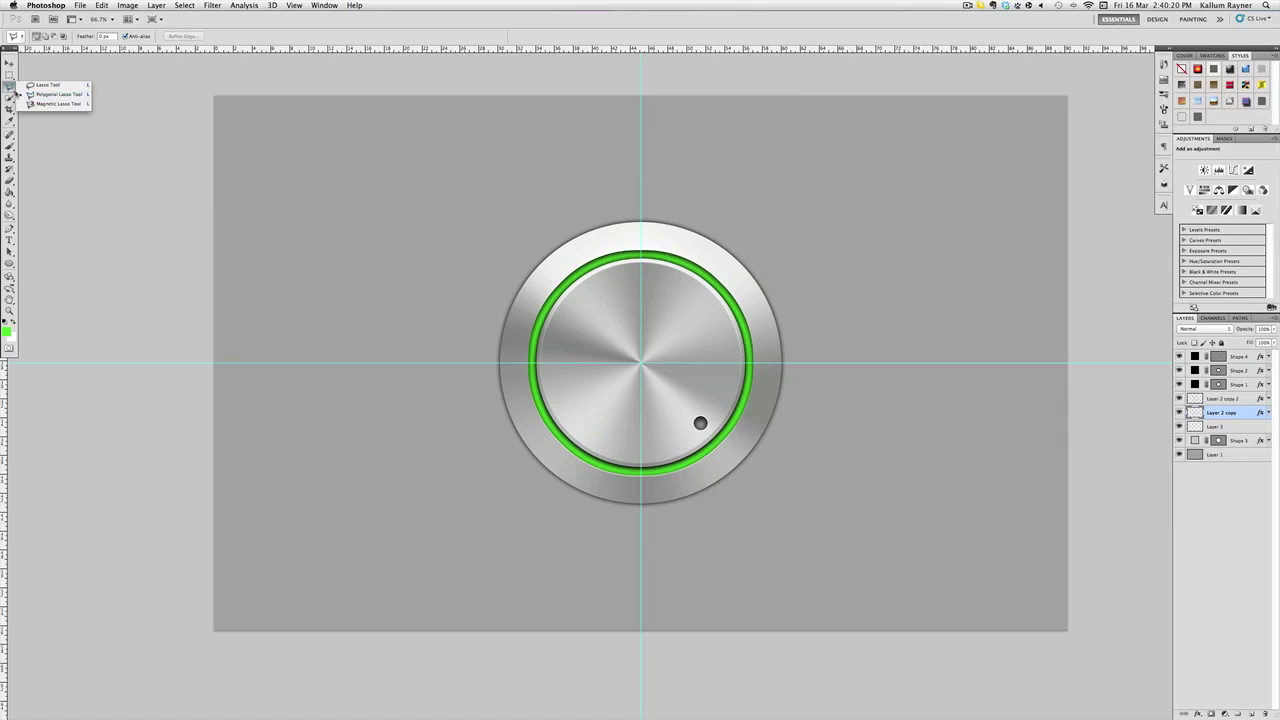
click(55, 94)
click(642, 362)
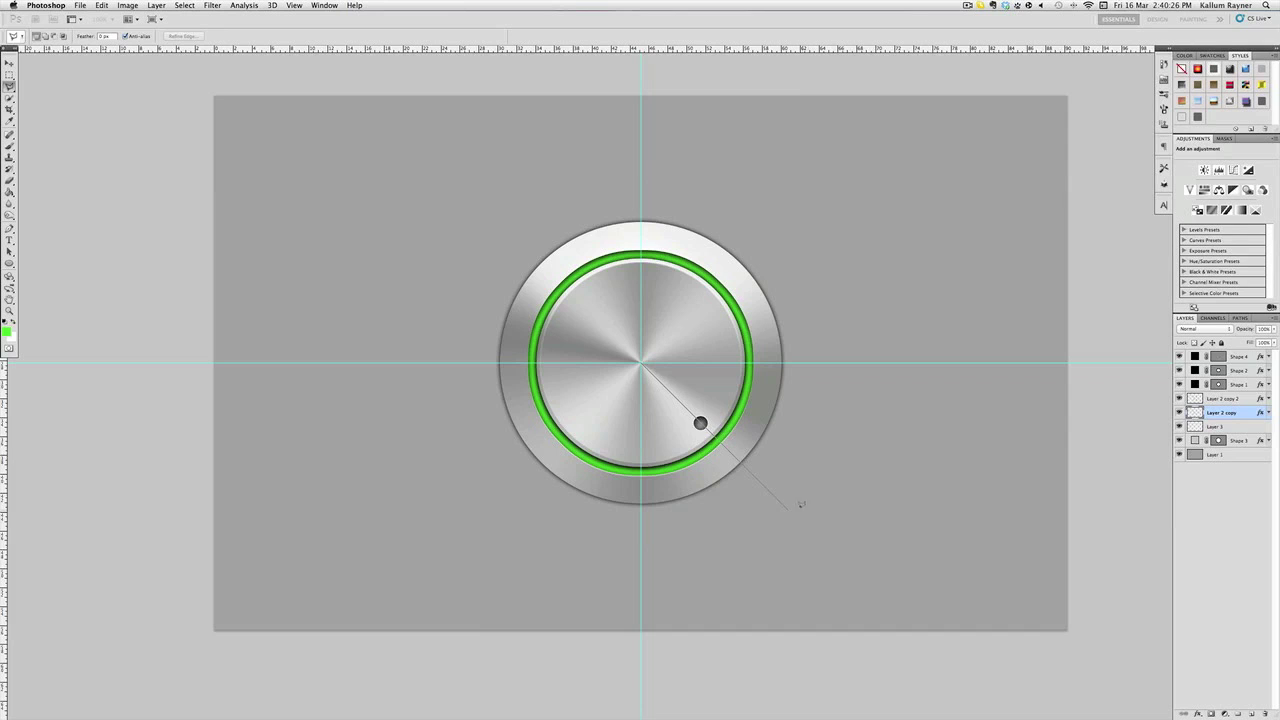
click(775, 494)
click(640, 238)
double_click(641, 362)
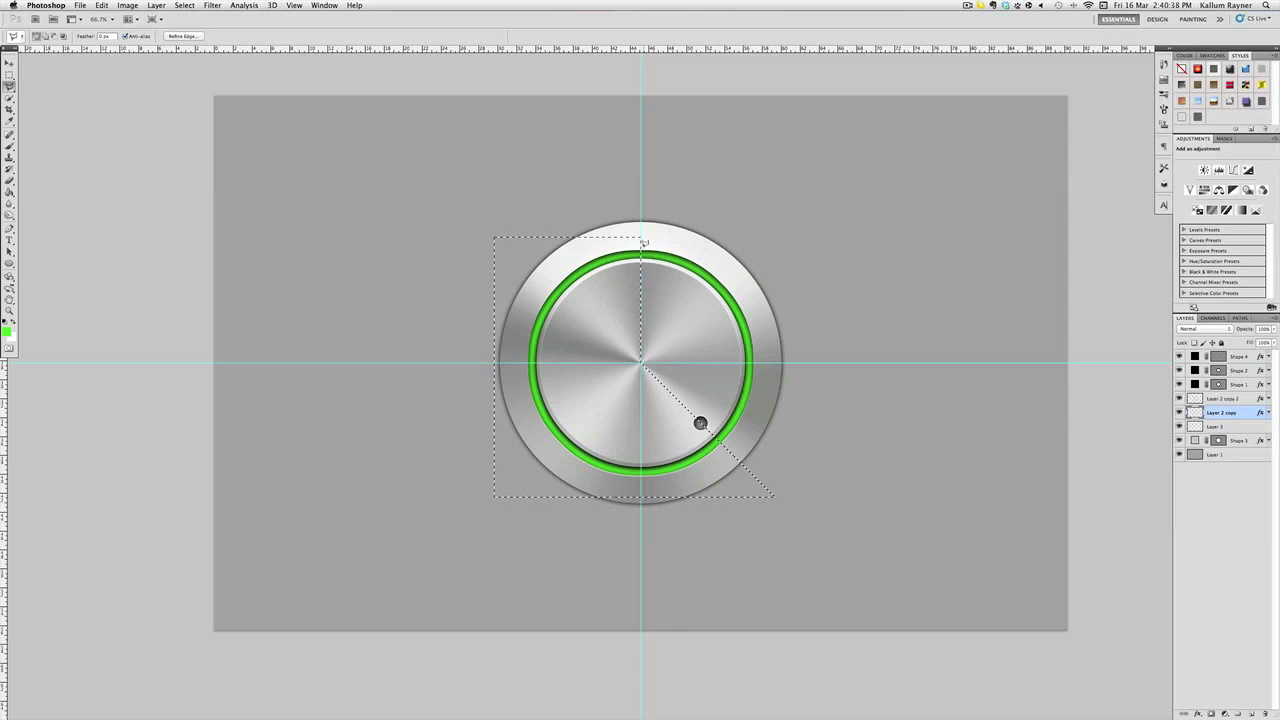
key(Delete)
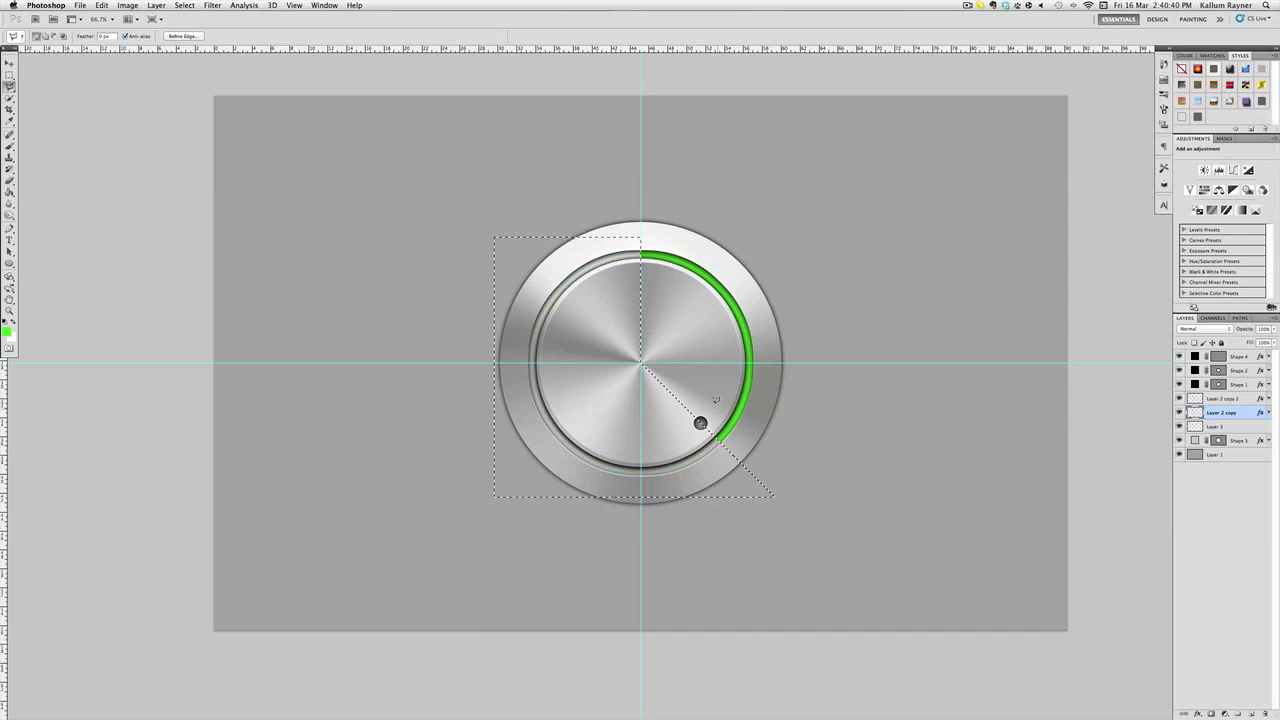
key(super+d)
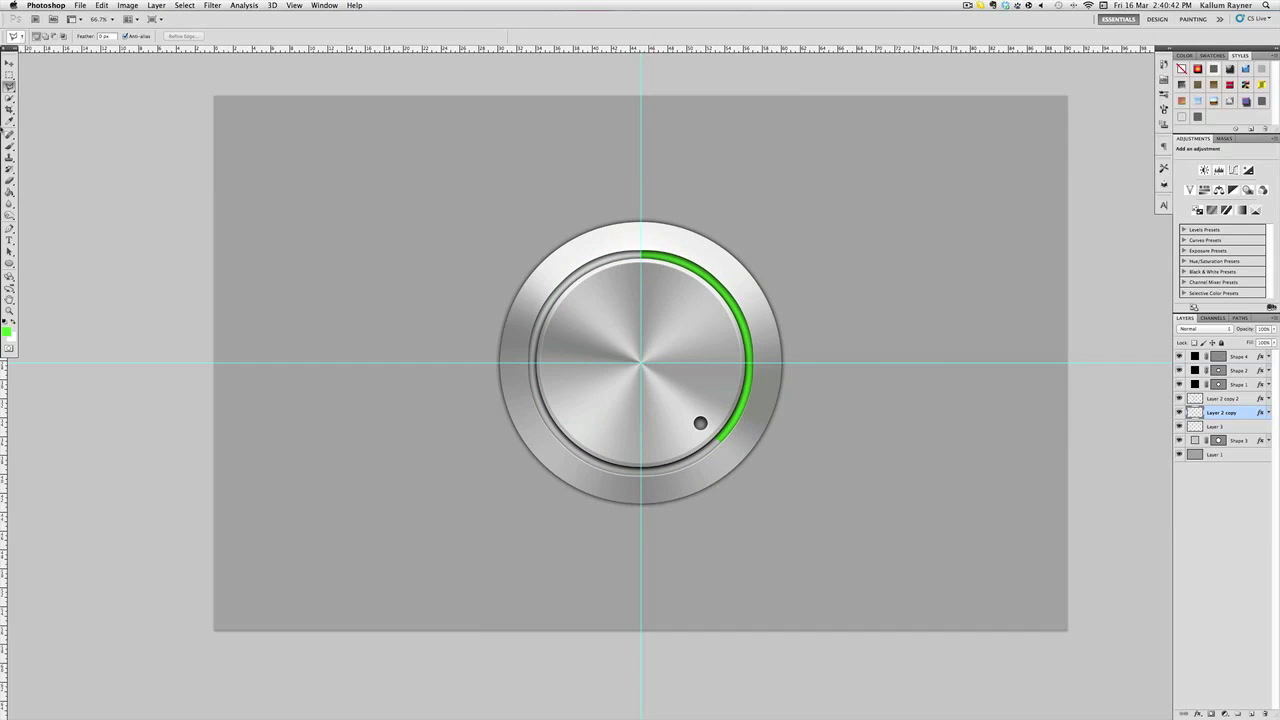
- Add an outer glow to the green arc in sampled green 42ff16, about 73 px in size, and adjust its opacity
click(9, 63)
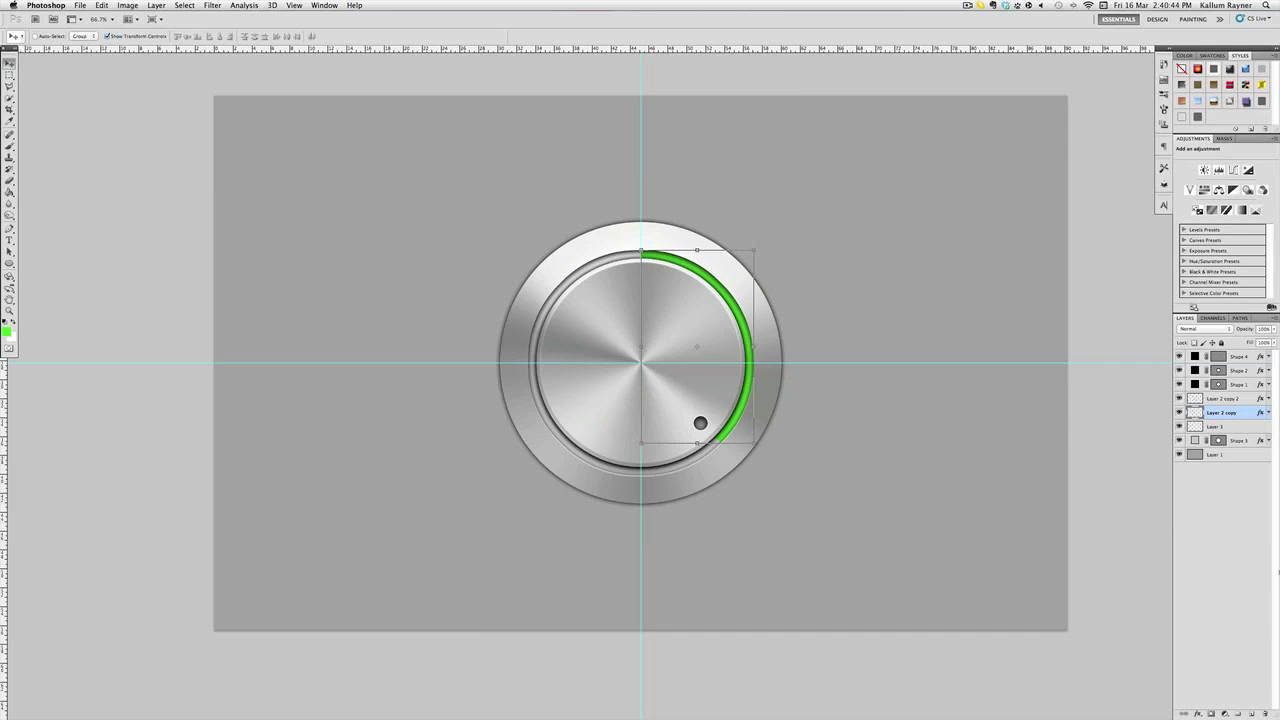
click(1197, 714)
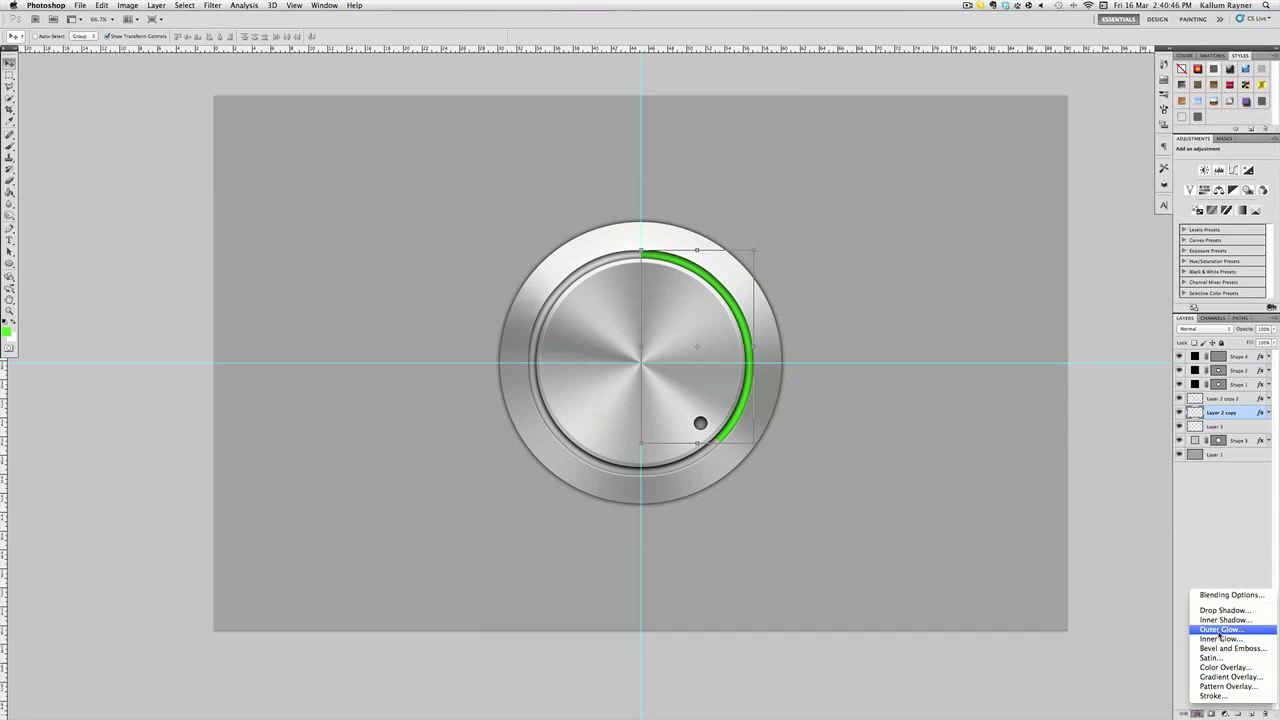
click(1220, 633)
click(1043, 448)
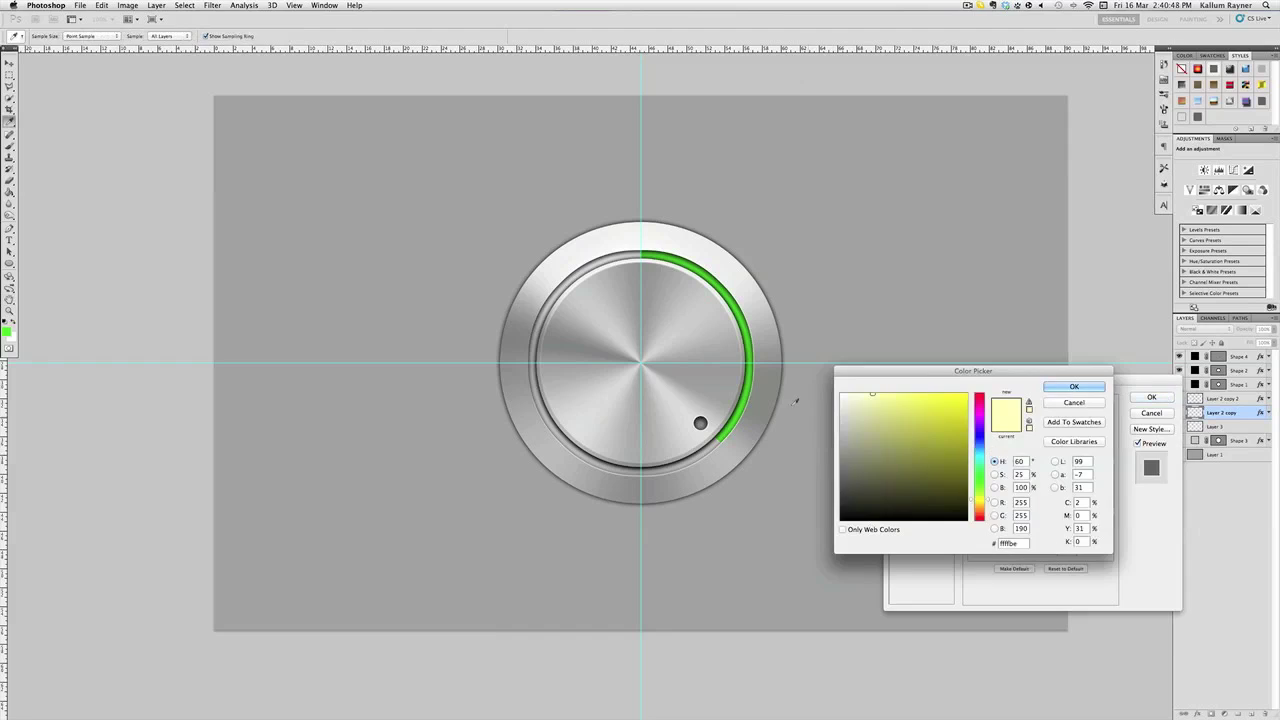
click(742, 400)
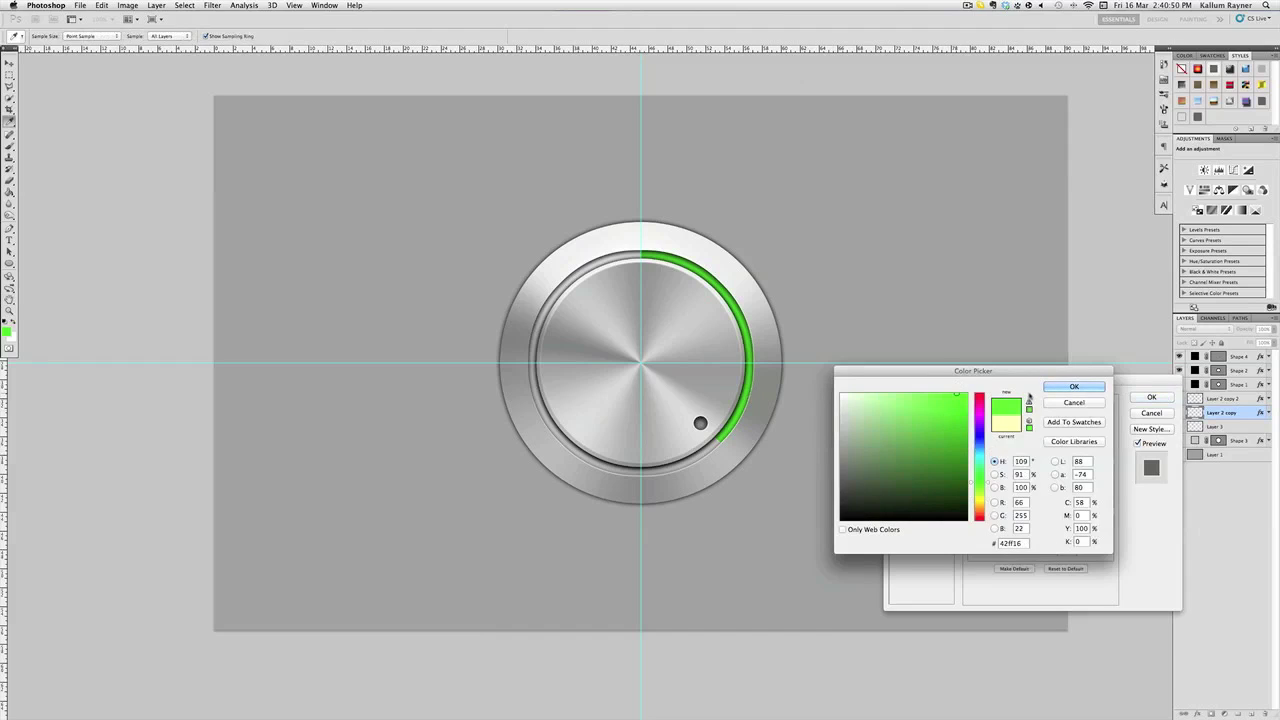
key(Return)
drag(1017, 498, 1017, 499)
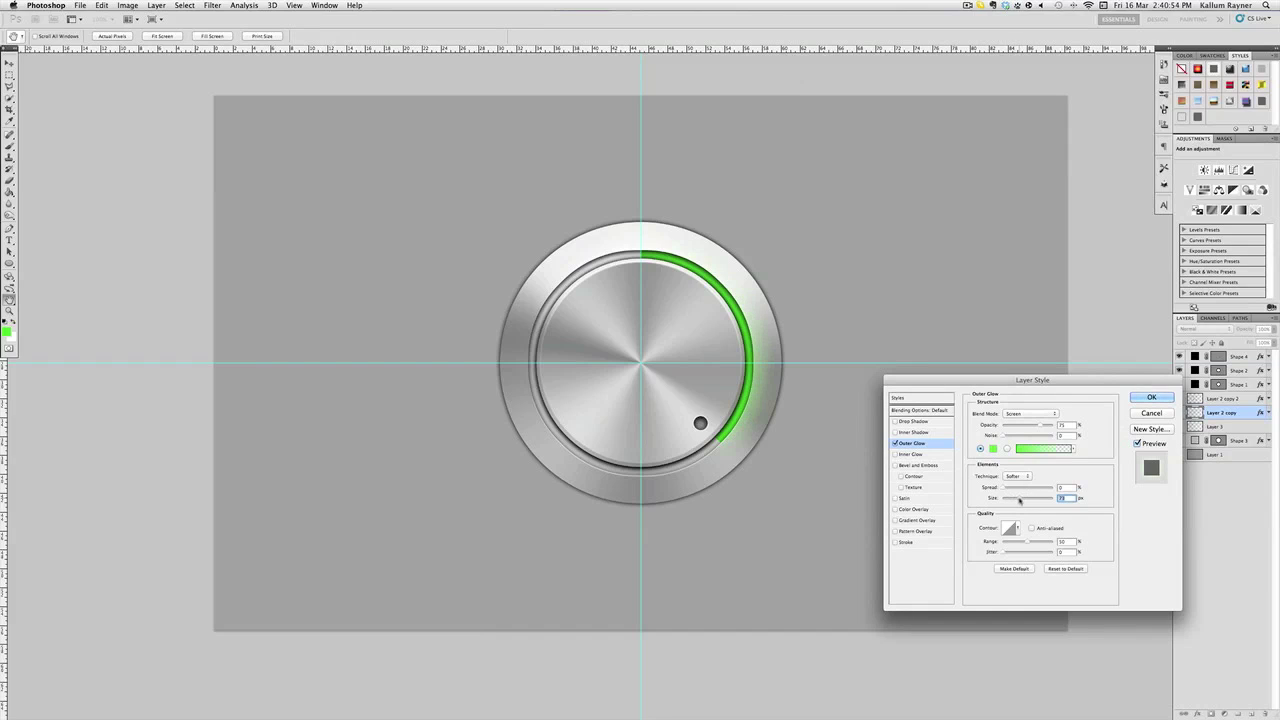
drag(1020, 421, 1042, 427)
click(1145, 399)
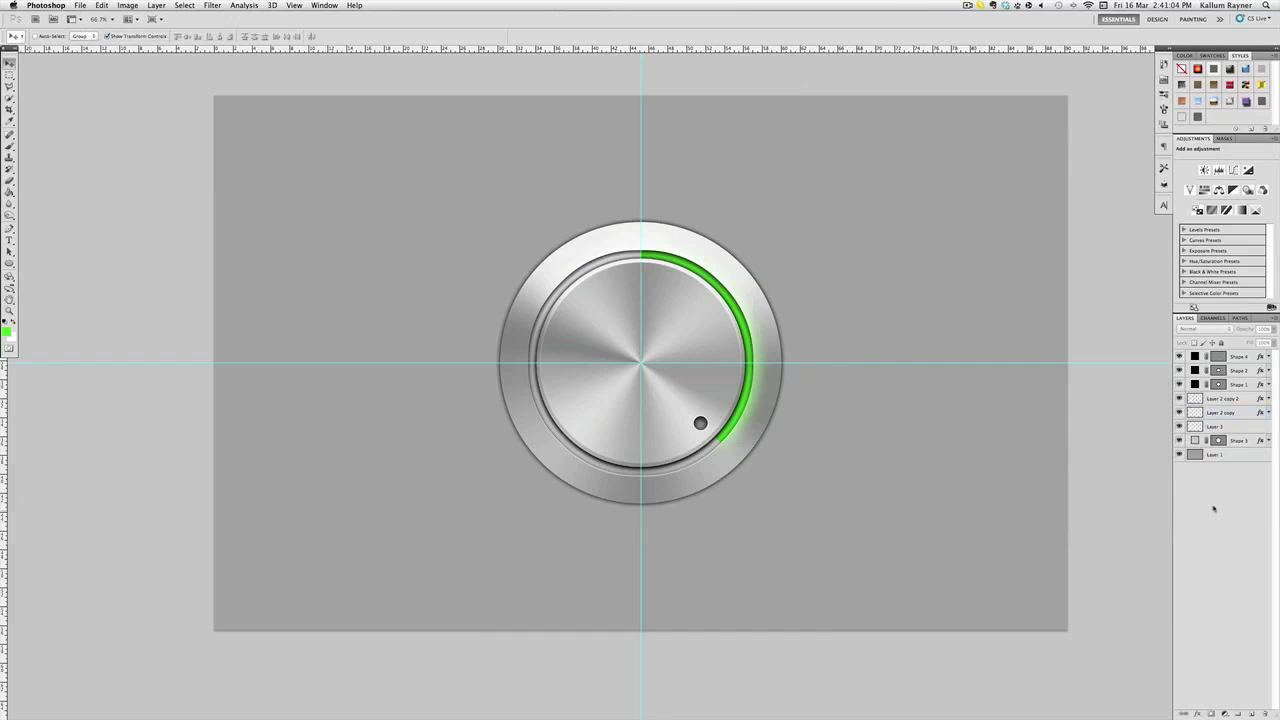
- Darken the background with a Brightness/Contrast adjustment layer above Layer 1, with brightness about -106
click(1240, 456)
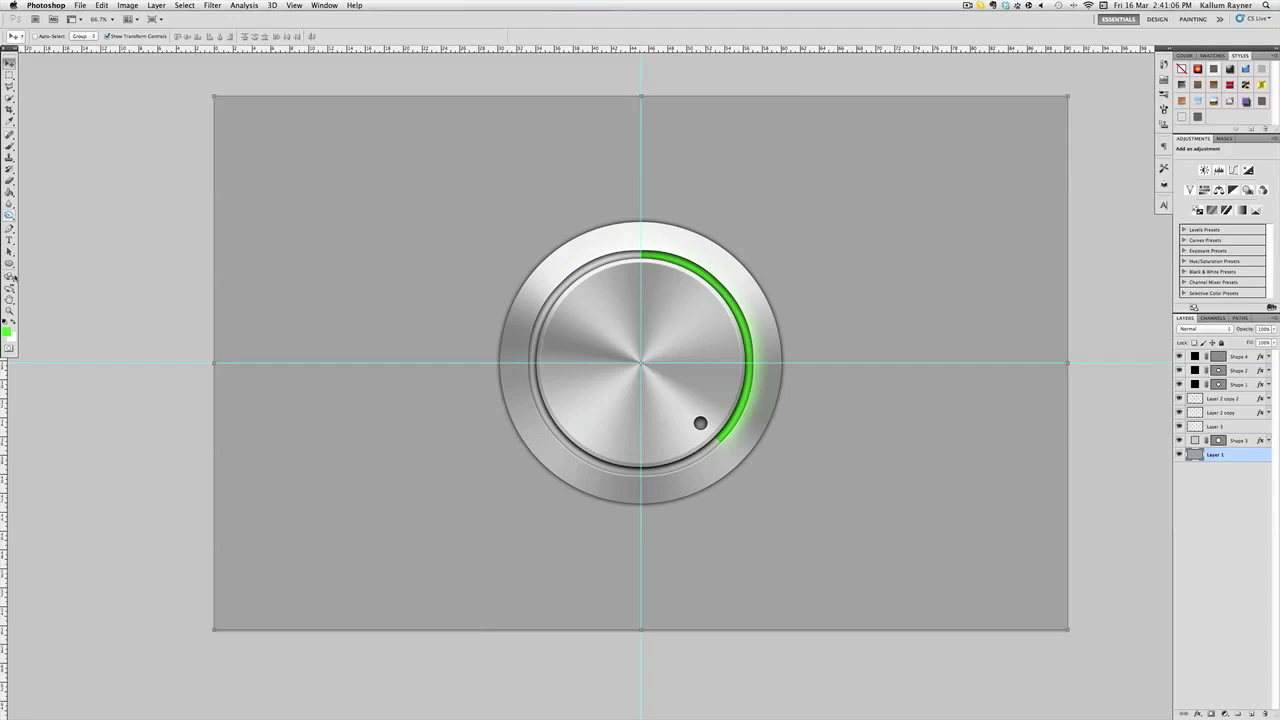
click(1205, 172)
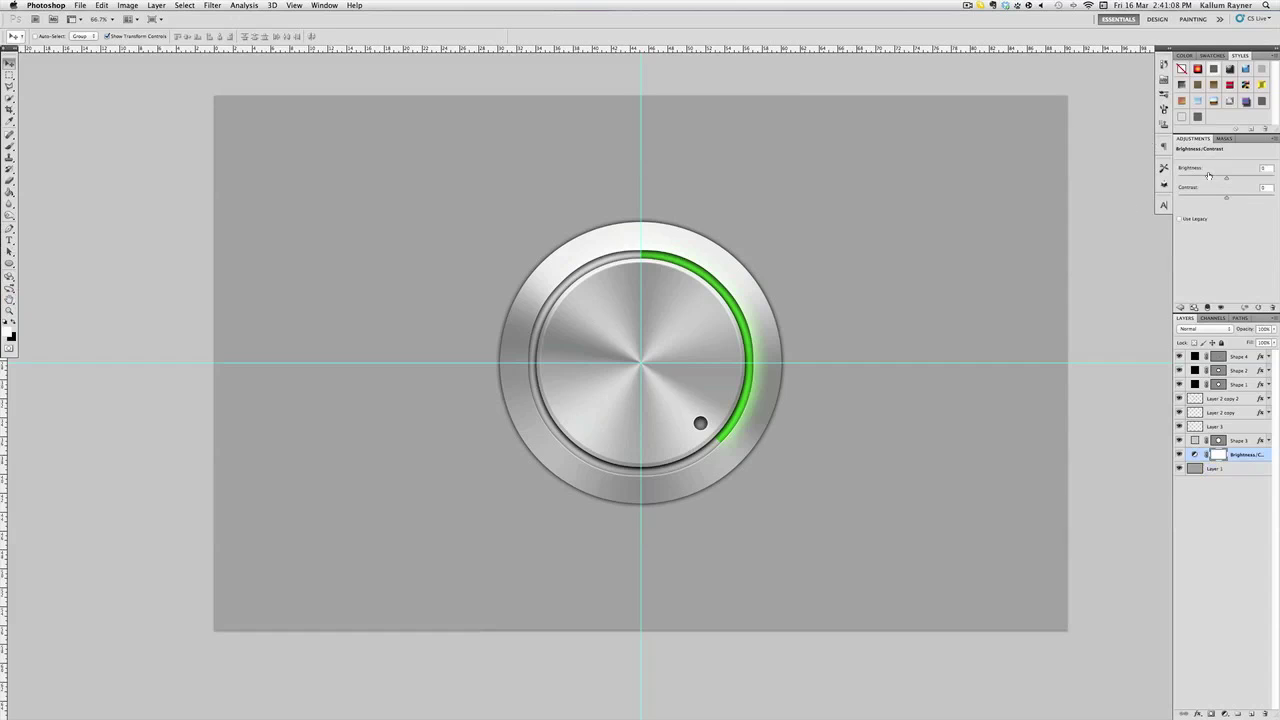
drag(1188, 178, 1197, 178)
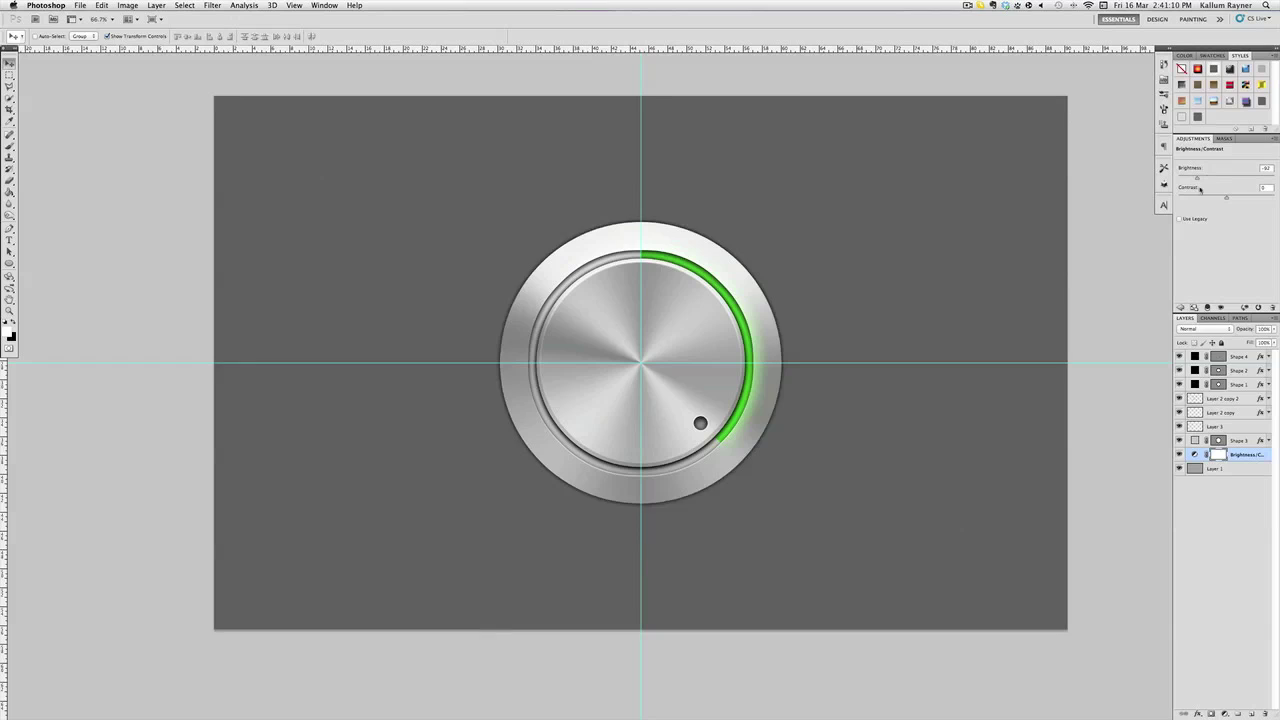
- Paint a white glow behind the knob on a new layer above Layer 1, stamping a very large soft brush repeatedly at the guide intersection
click(1225, 468)
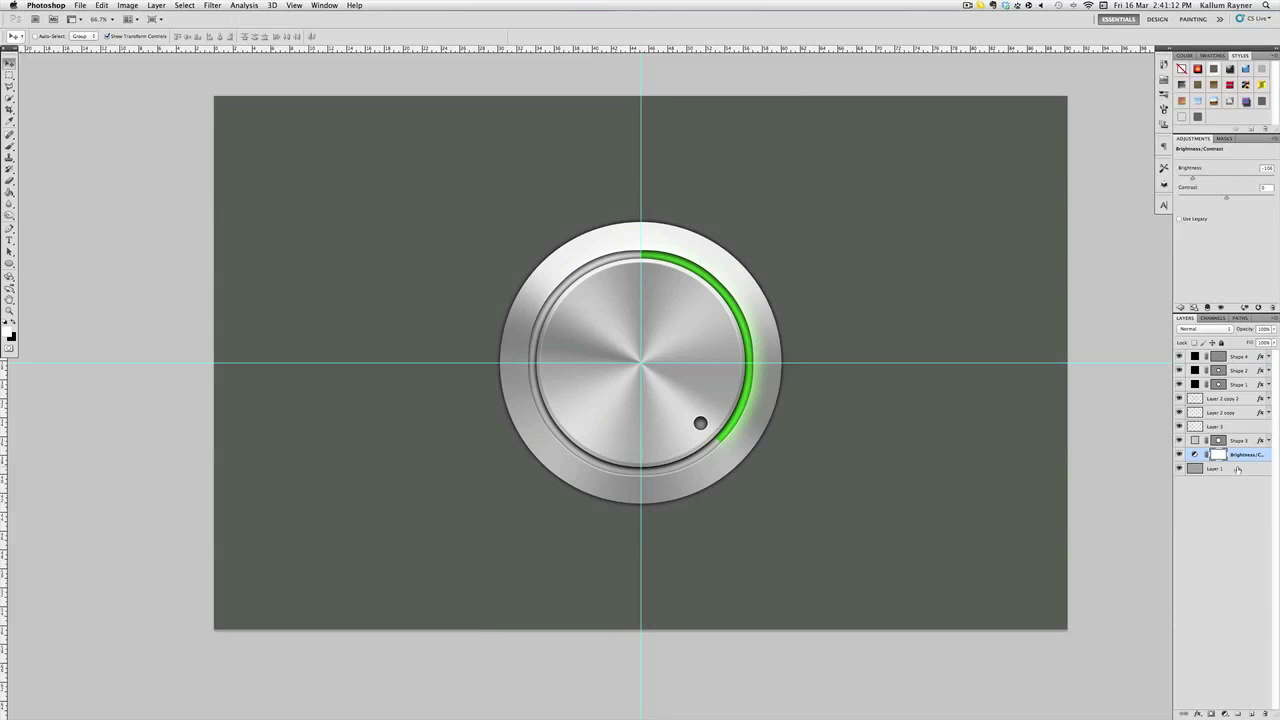
click(1251, 714)
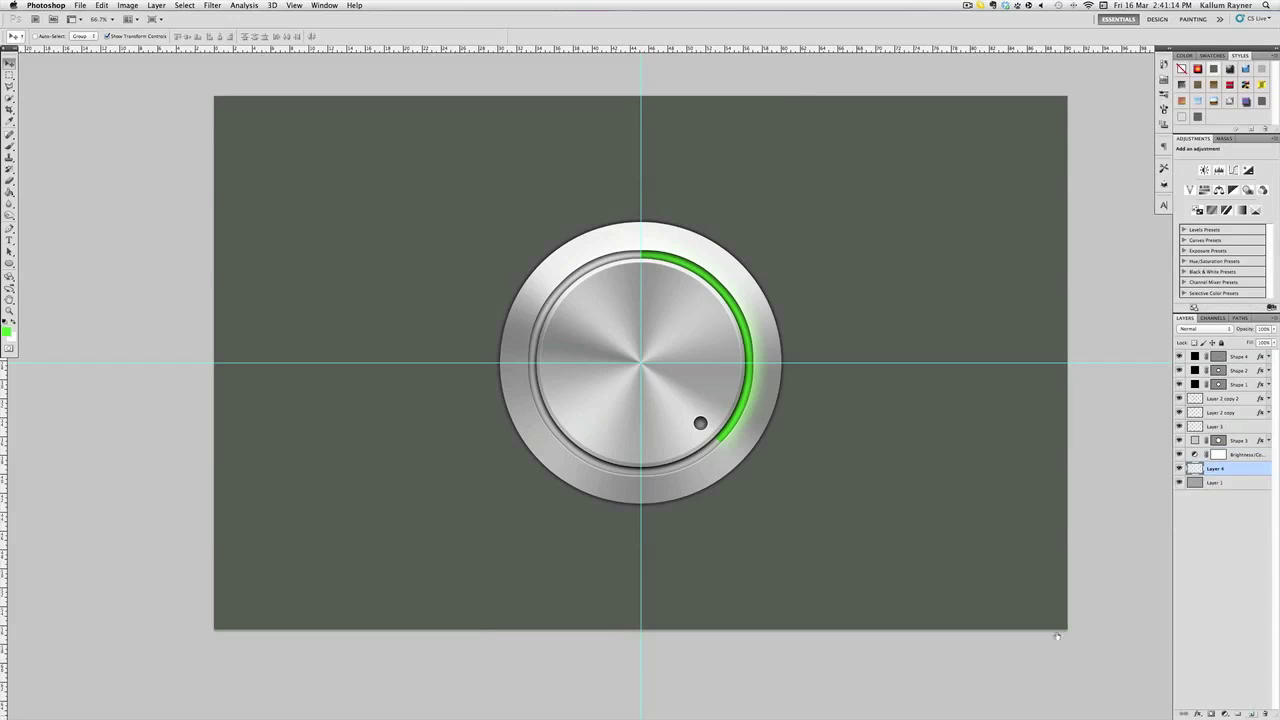
click(13, 324)
key(b)
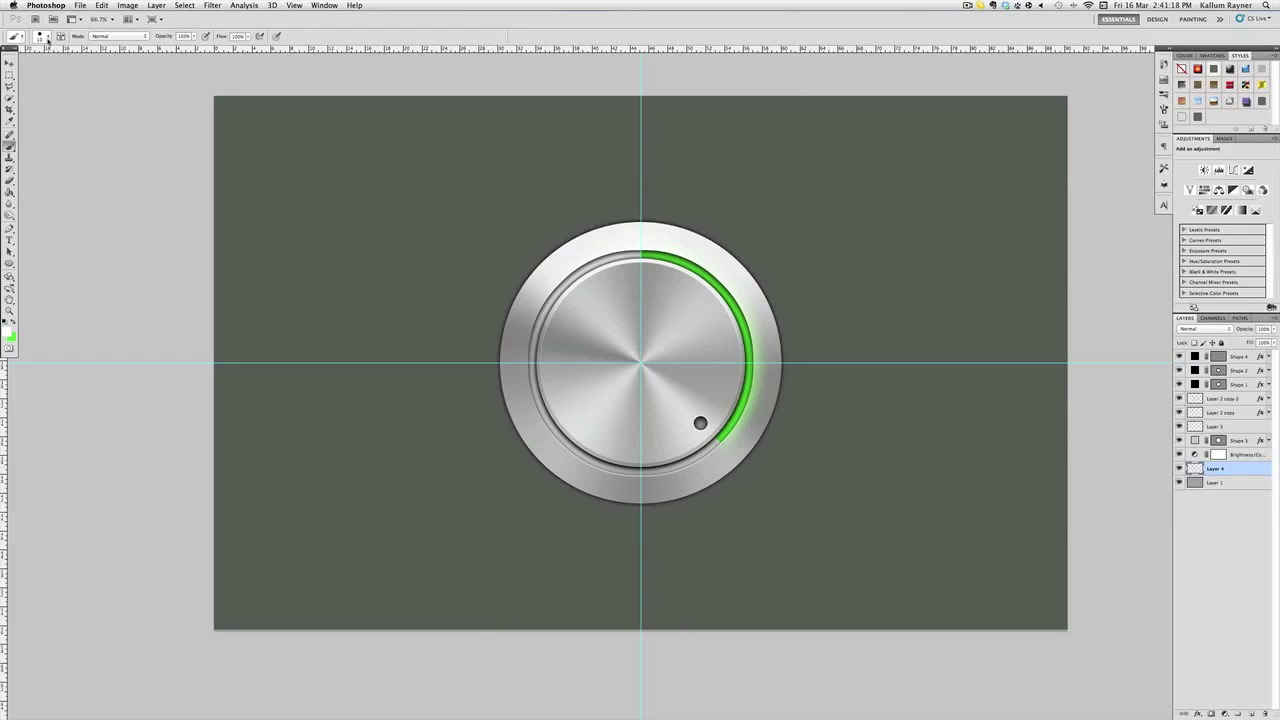
click(47, 40)
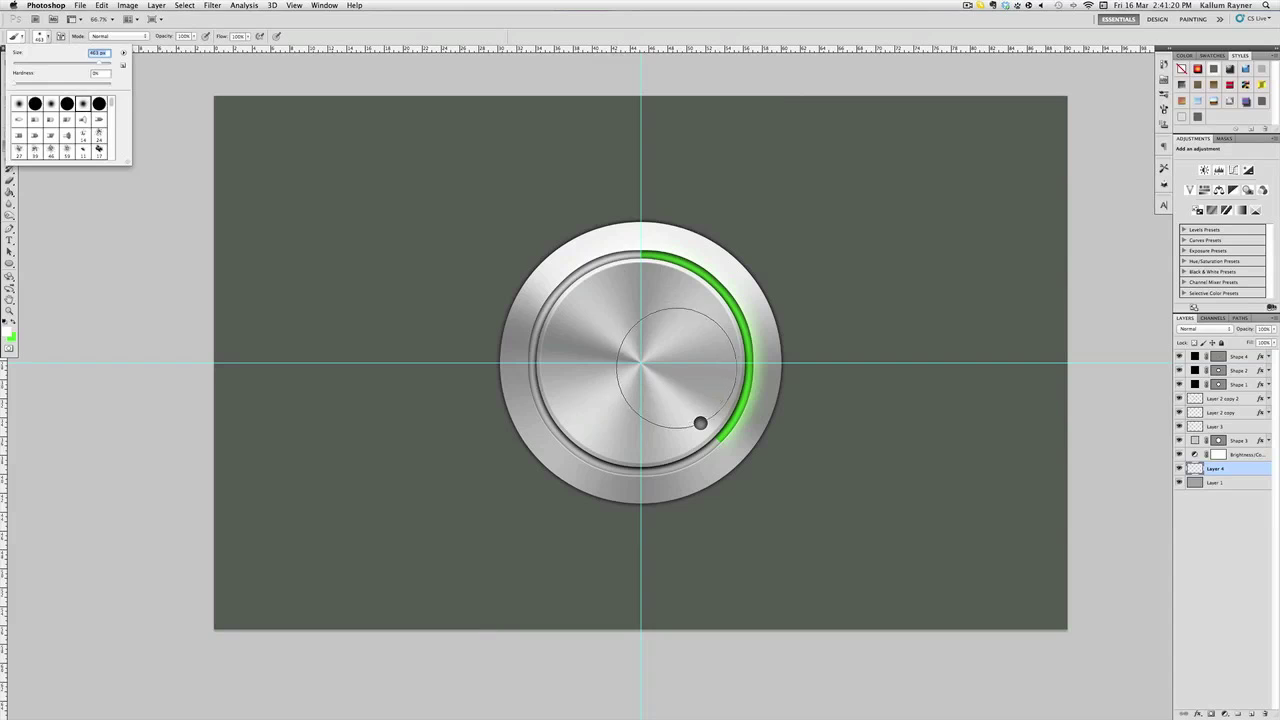
drag(95, 63, 108, 66)
click(640, 363)
click(640, 363)
click(640, 363)
click(640, 363)
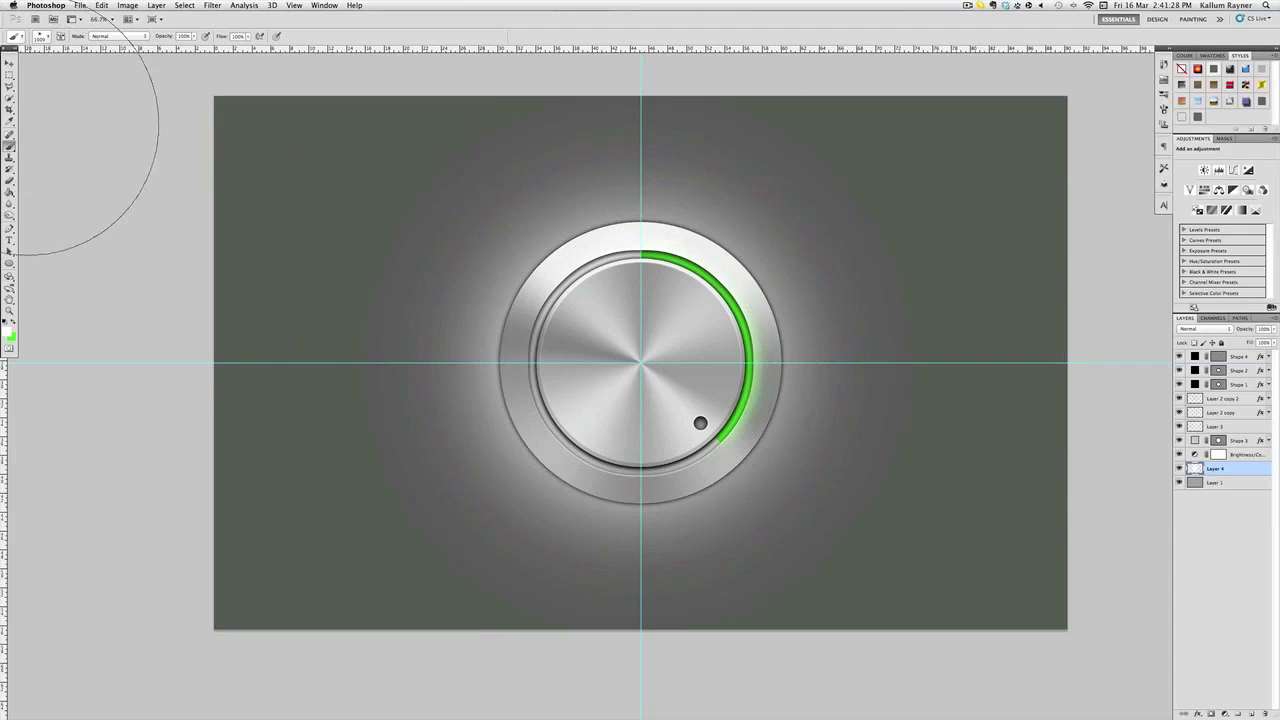
key(v)
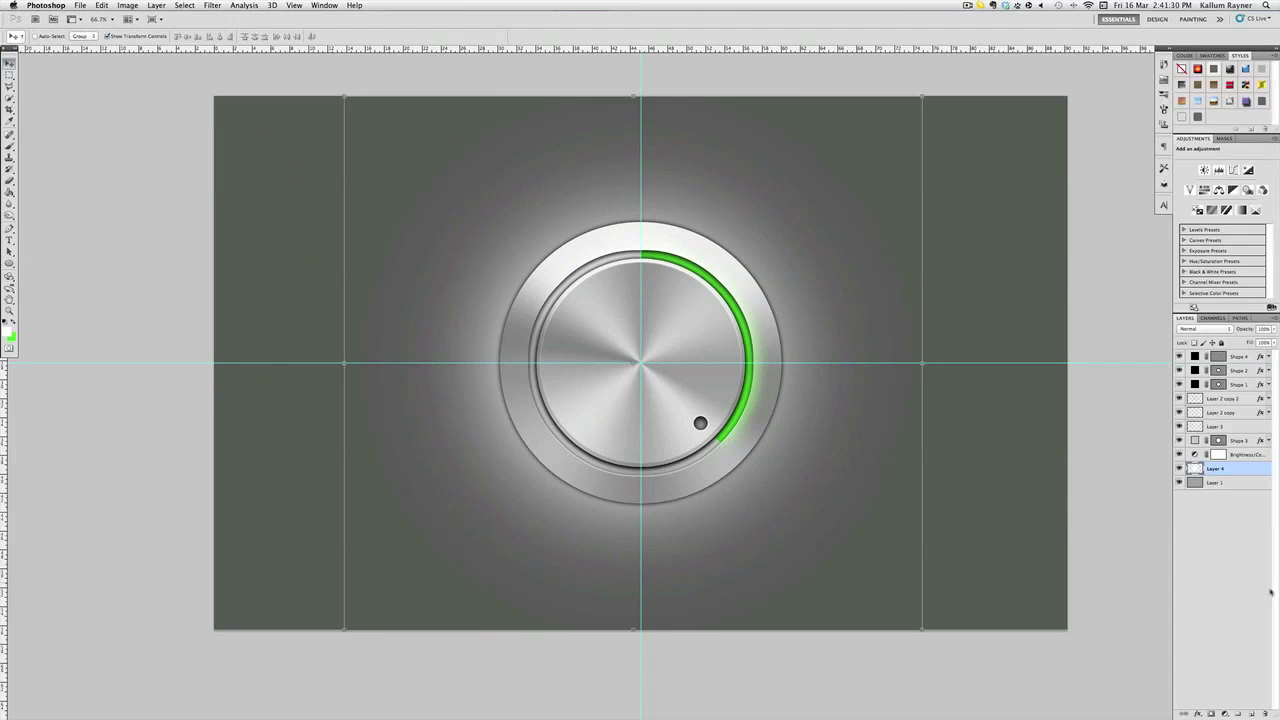
- Check which layers hold the pale ring and the green arc by moving each one and undoing the move
click(1247, 579)
click(1238, 440)
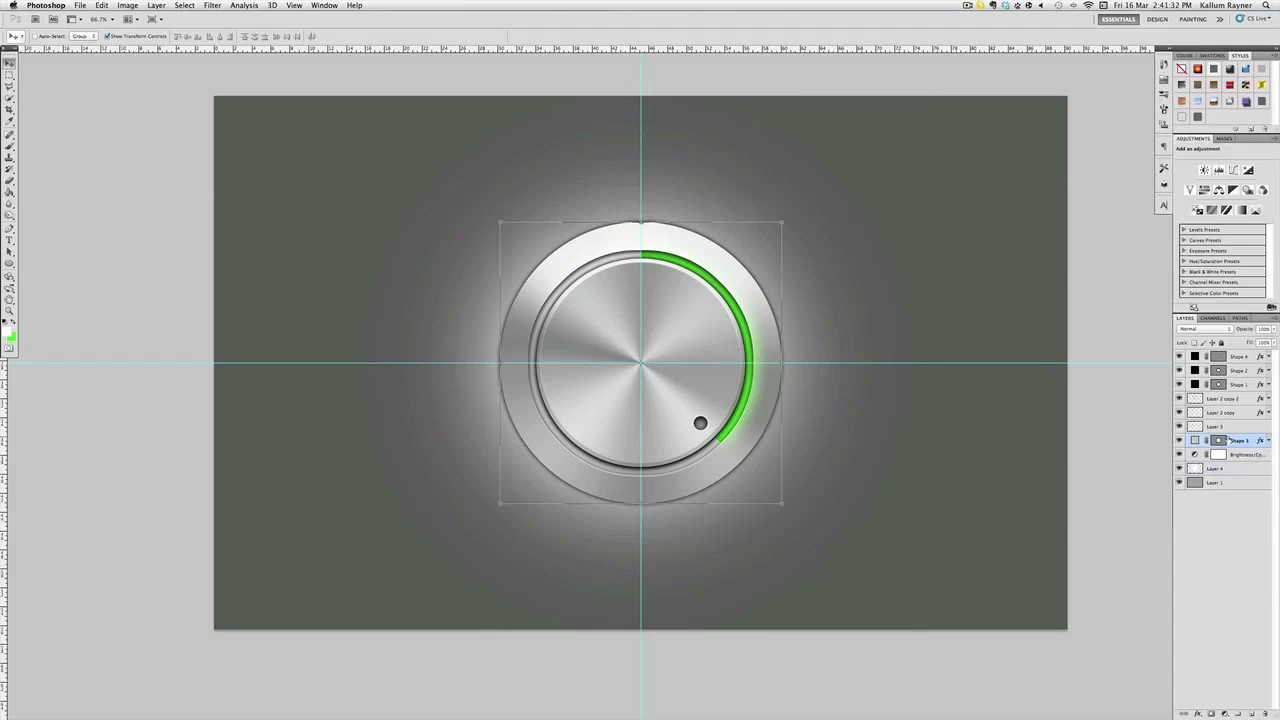
click(1212, 426)
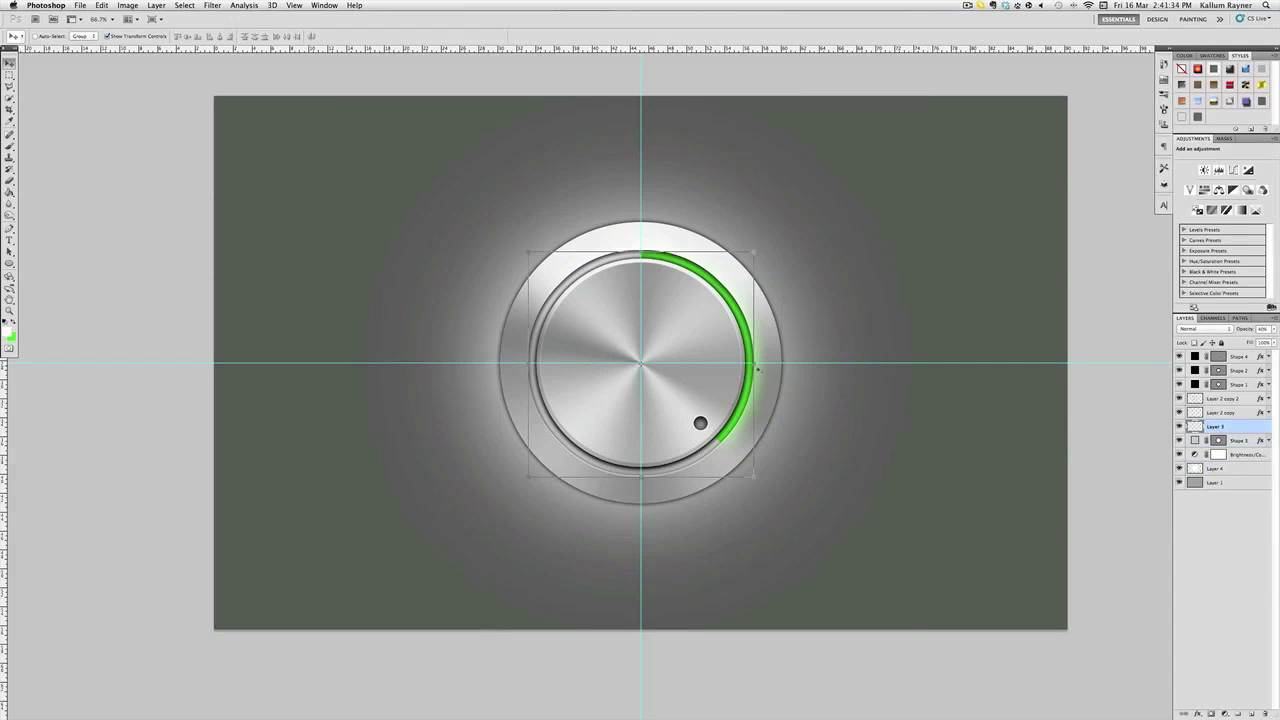
drag(697, 416, 750, 468)
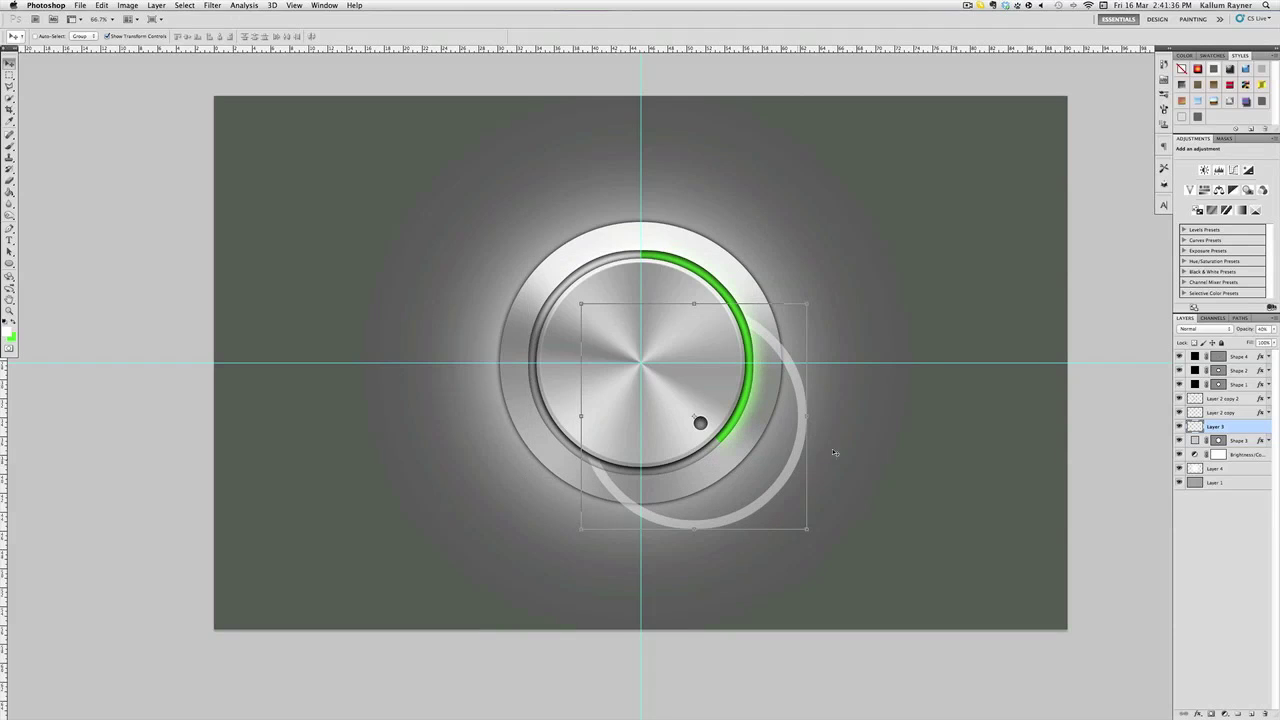
key(super+z)
click(1224, 412)
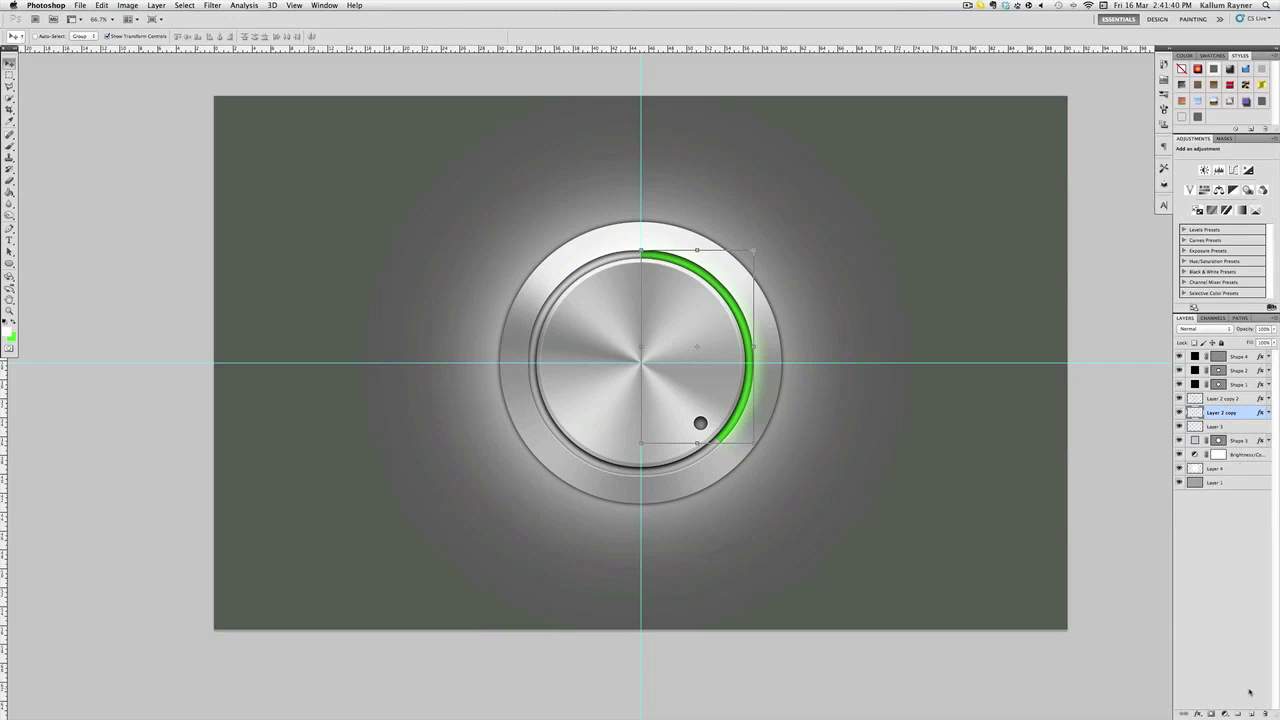
drag(846, 371, 906, 429)
key(super+z)
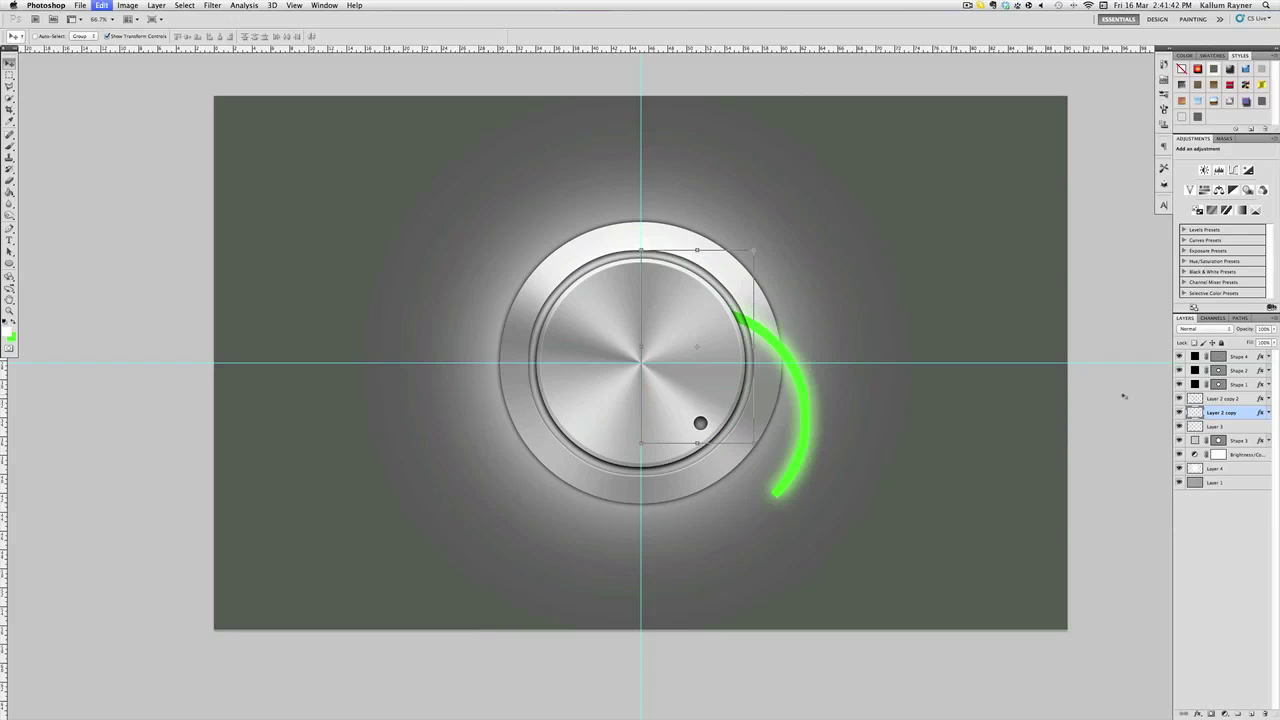
- Duplicate the Layer 2 copy 2 ring and place the duplicate between Layer 2 copy and Layer 3
click(1224, 398)
click(1228, 428)
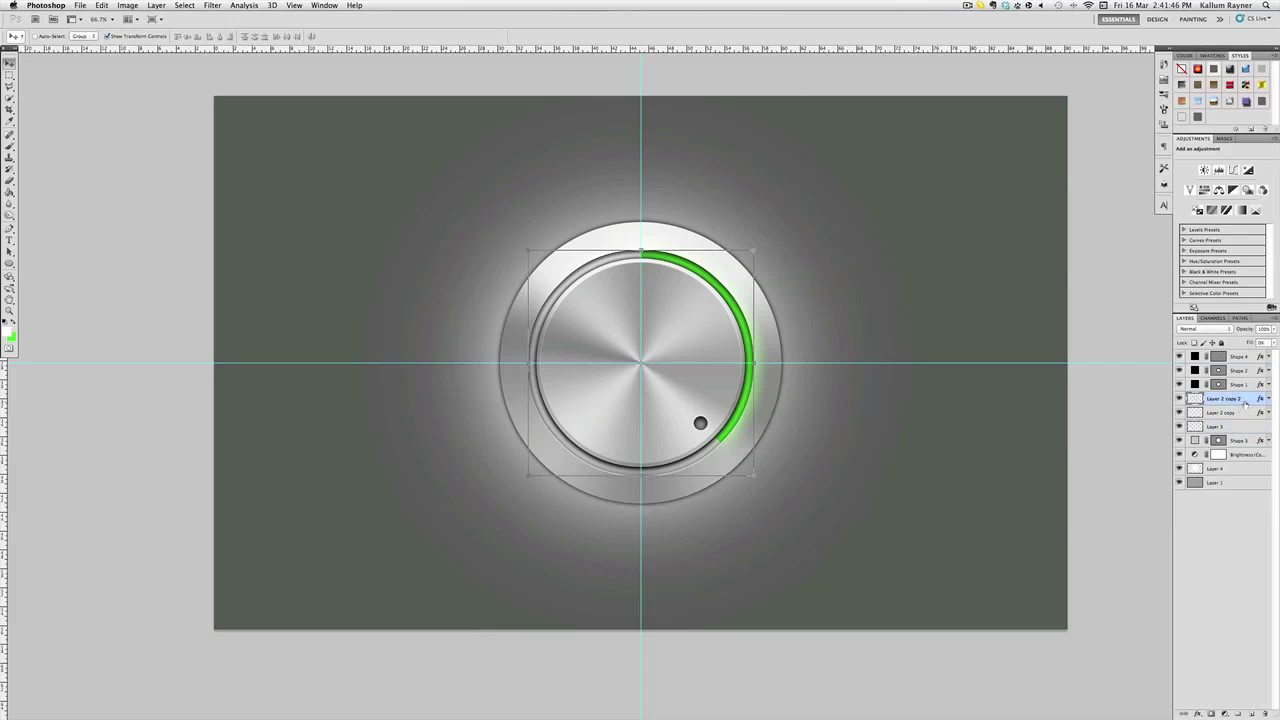
key(super+j)
drag(1244, 426, 1245, 428)
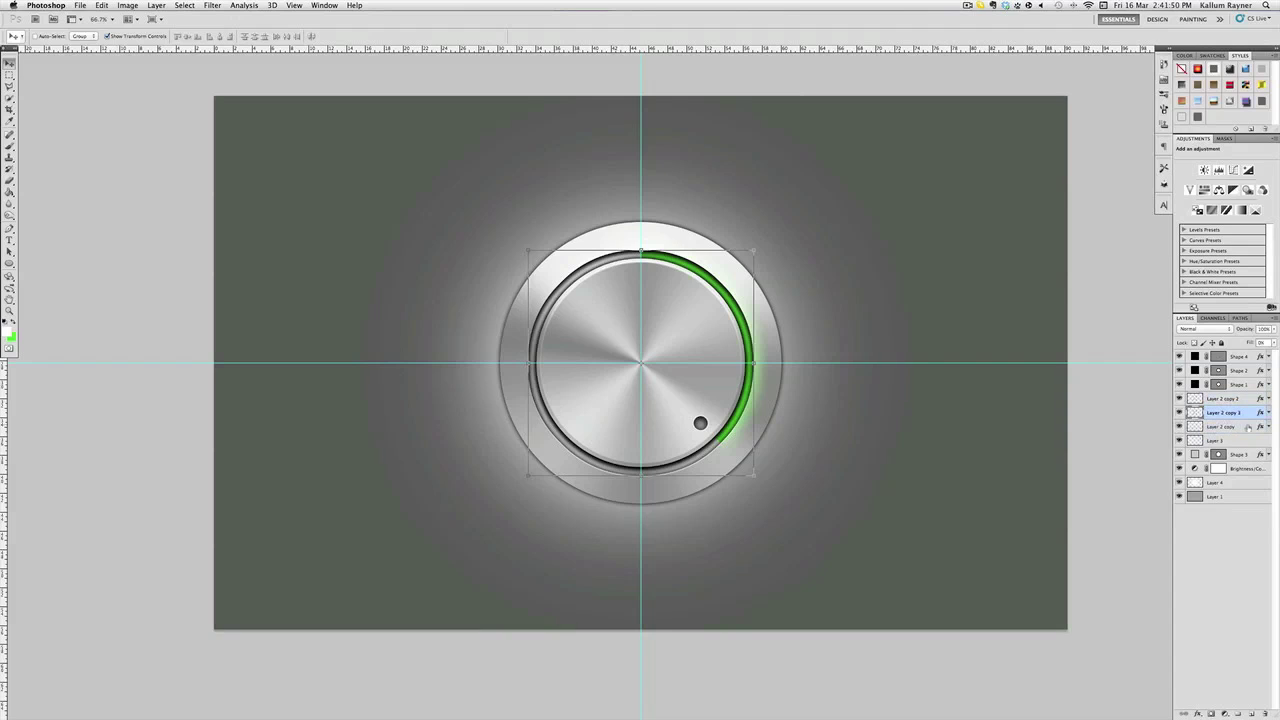
click(1247, 428)
click(1237, 413)
drag(1233, 419, 1231, 428)
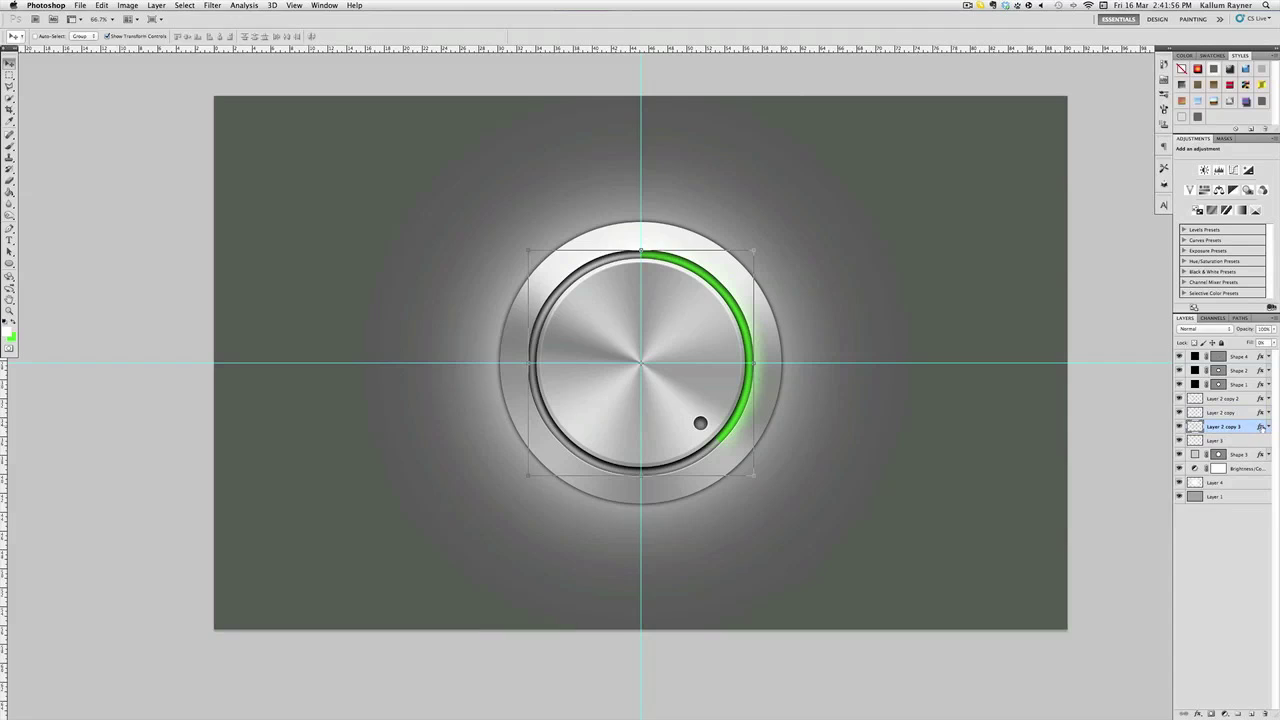
- Raise the fill opacity of the duplicated ring layer to make the groove beneath the green arc dark
double_click(1261, 427)
click(1145, 423)
drag(1250, 346, 1237, 354)
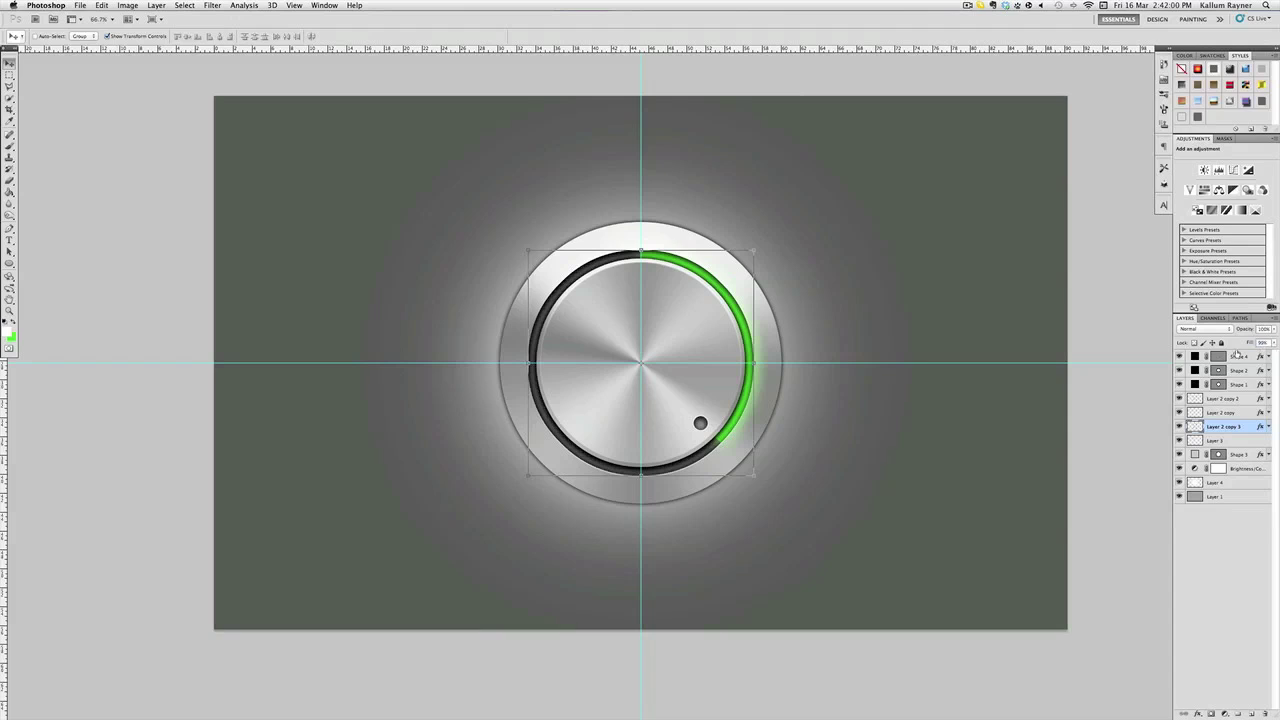
- Deselect the layers and clear the guides from the knob, moving the vertical one to the canvas's left edge and the horizontal one off the canvas
click(1222, 598)
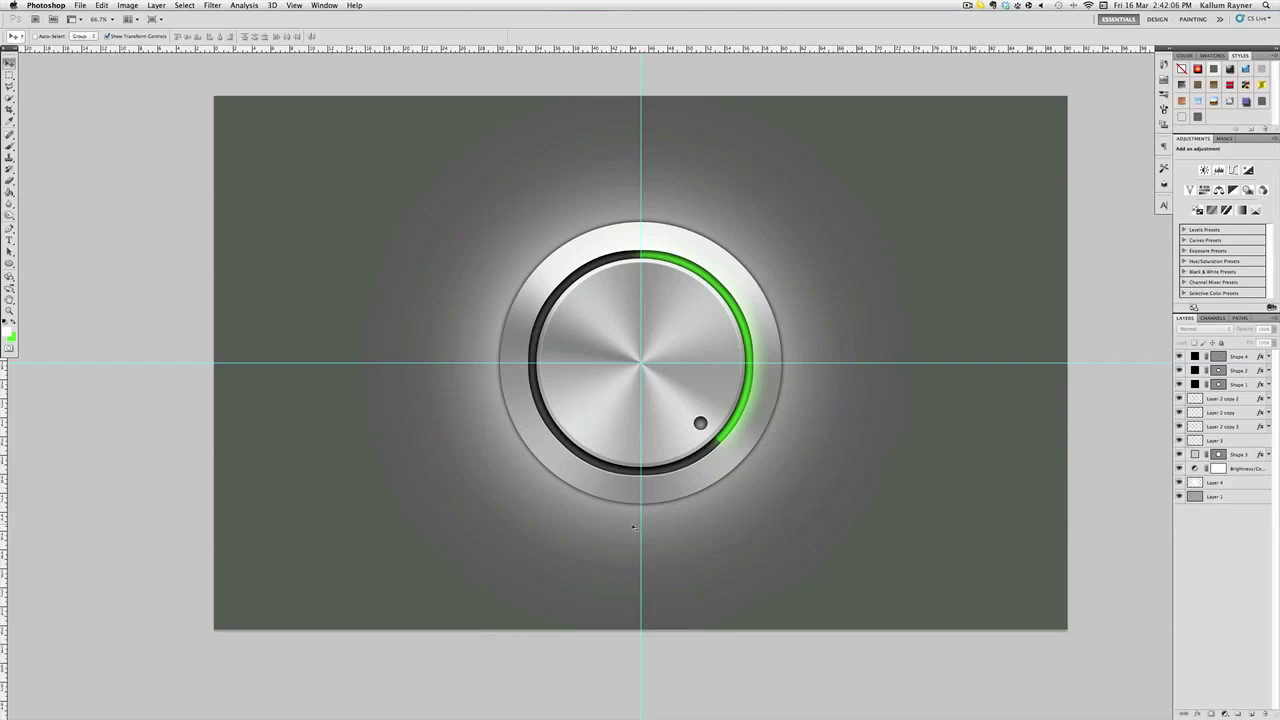
drag(641, 527, 214, 505)
drag(829, 362, 857, 45)
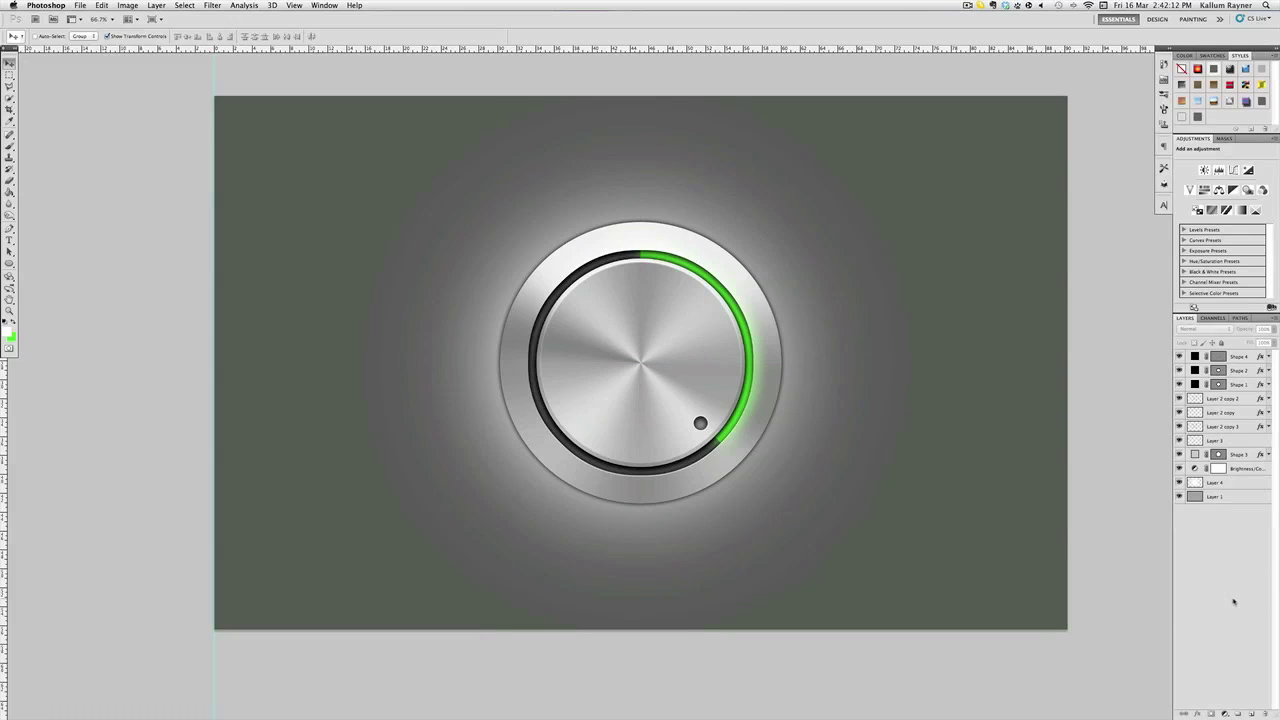